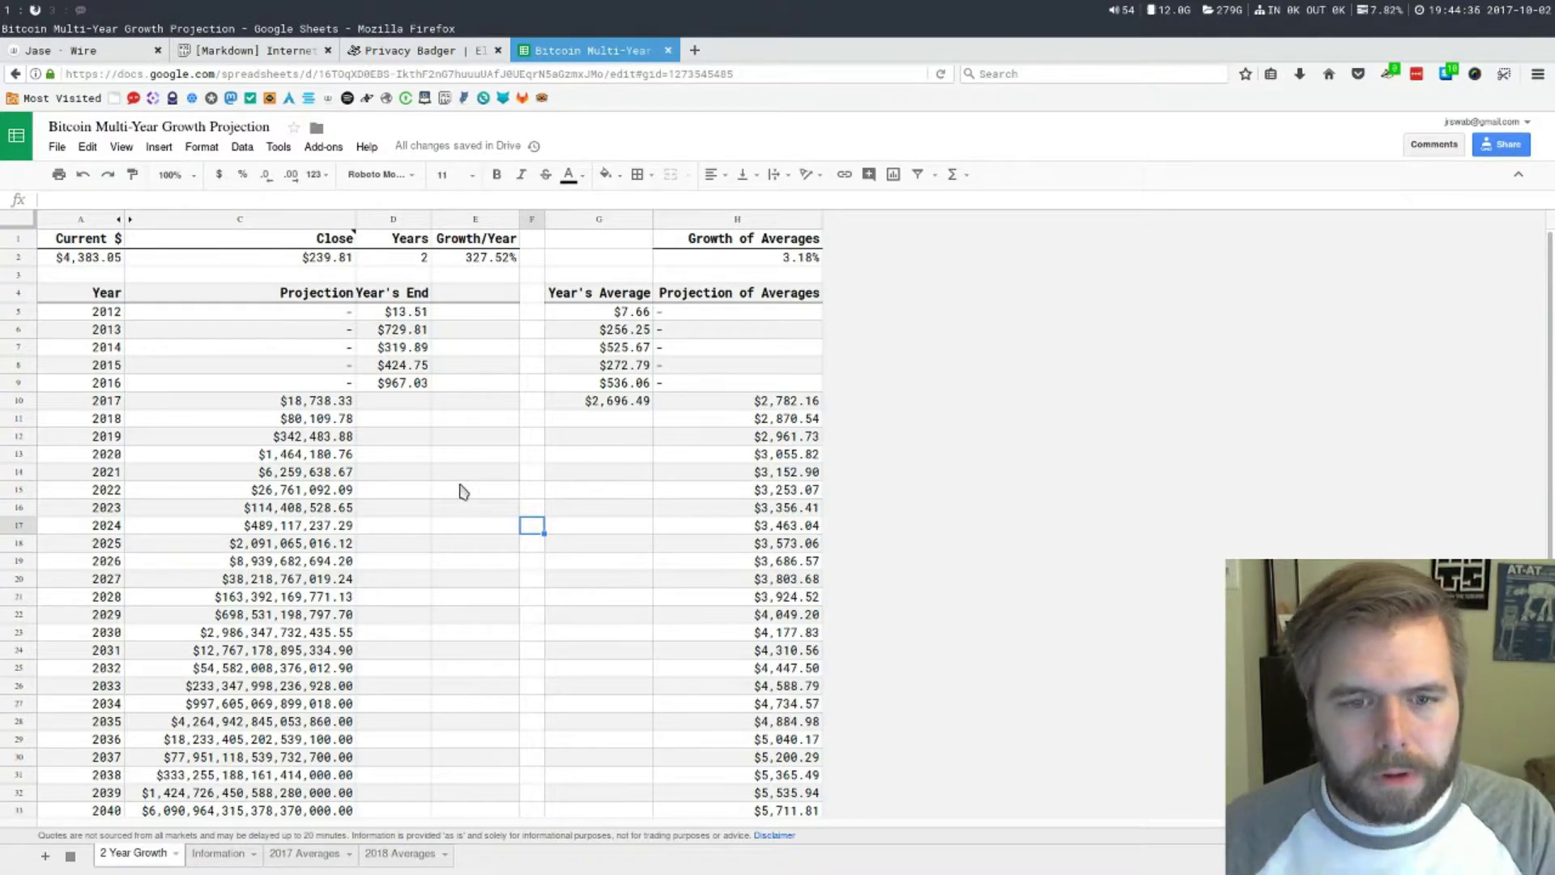
- Read the Information sheet, then view the 2018 Averages sheet with its #DIV/0! averages
click(225, 856)
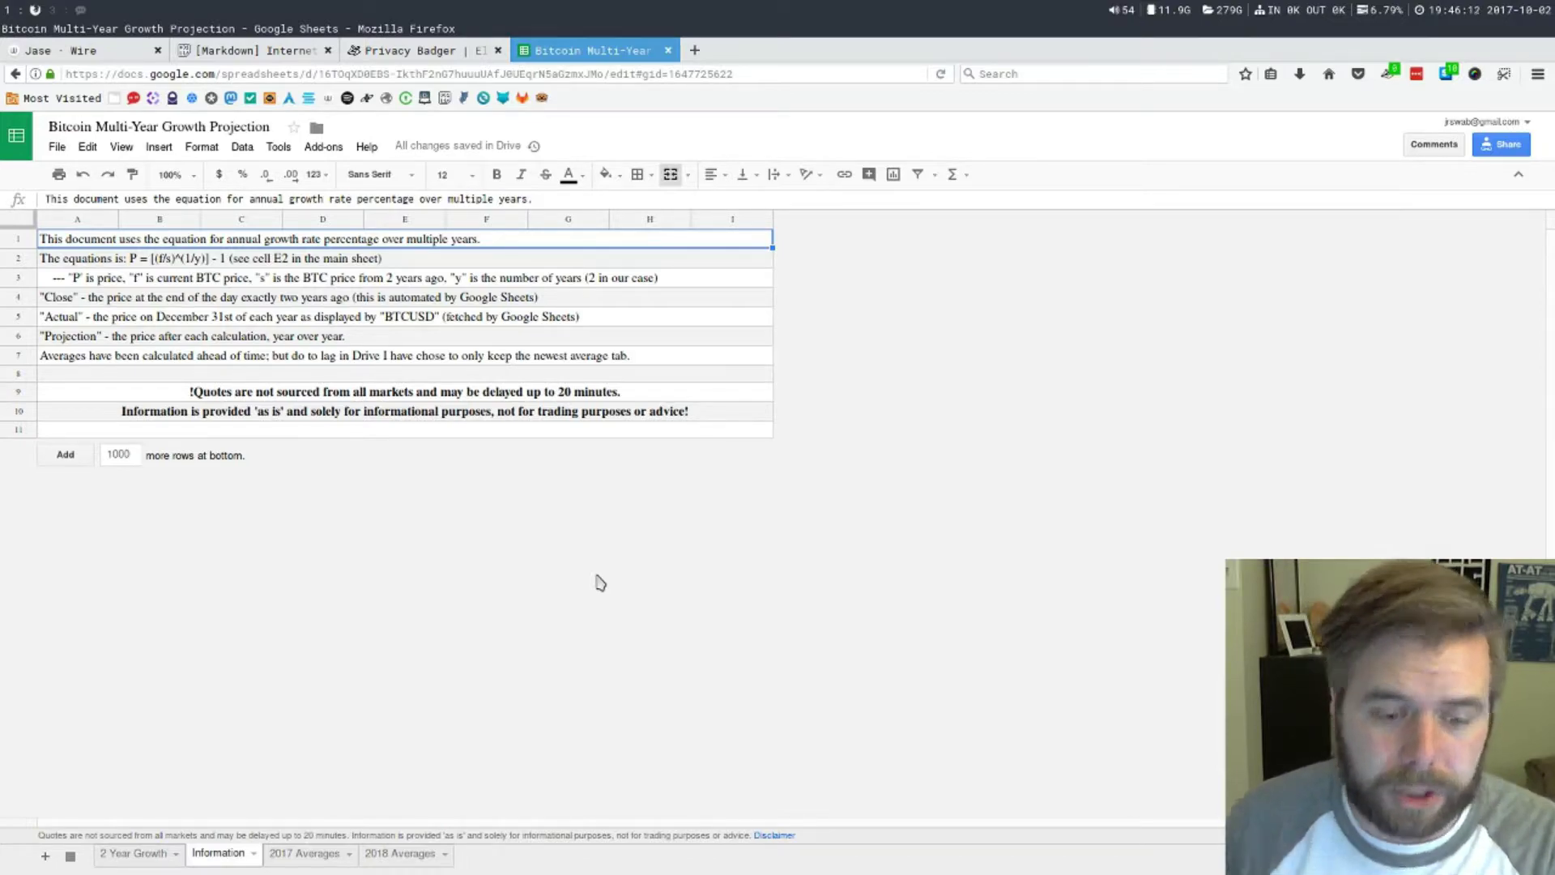
click(397, 853)
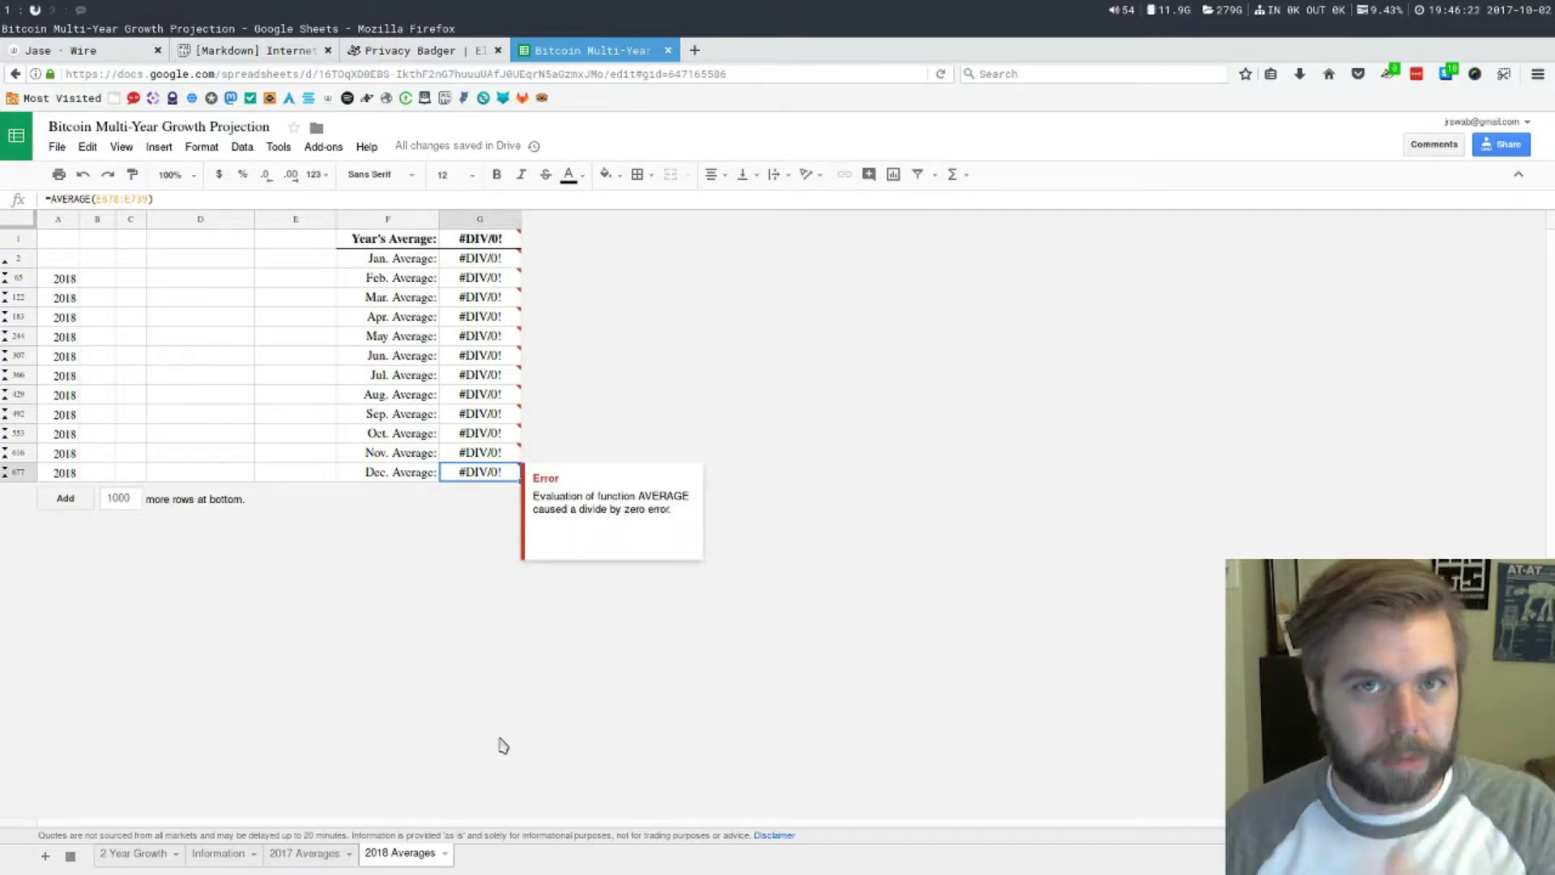
- Open 2017 Averages and inspect the monthly averages in column G, including October's $4,391.32
click(323, 855)
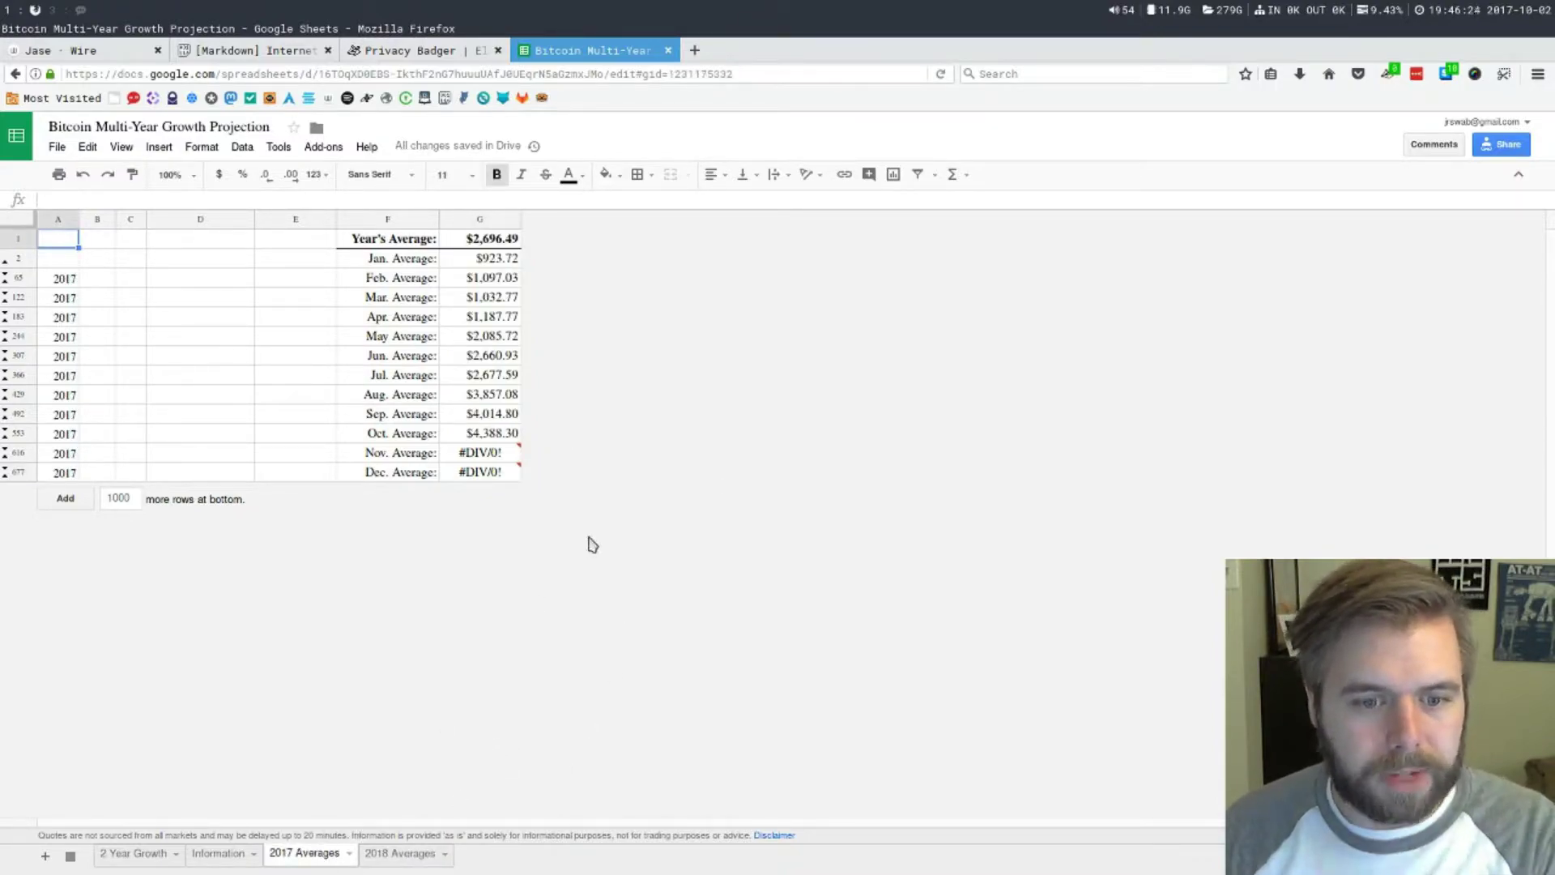
drag(306, 260, 510, 438)
click(479, 432)
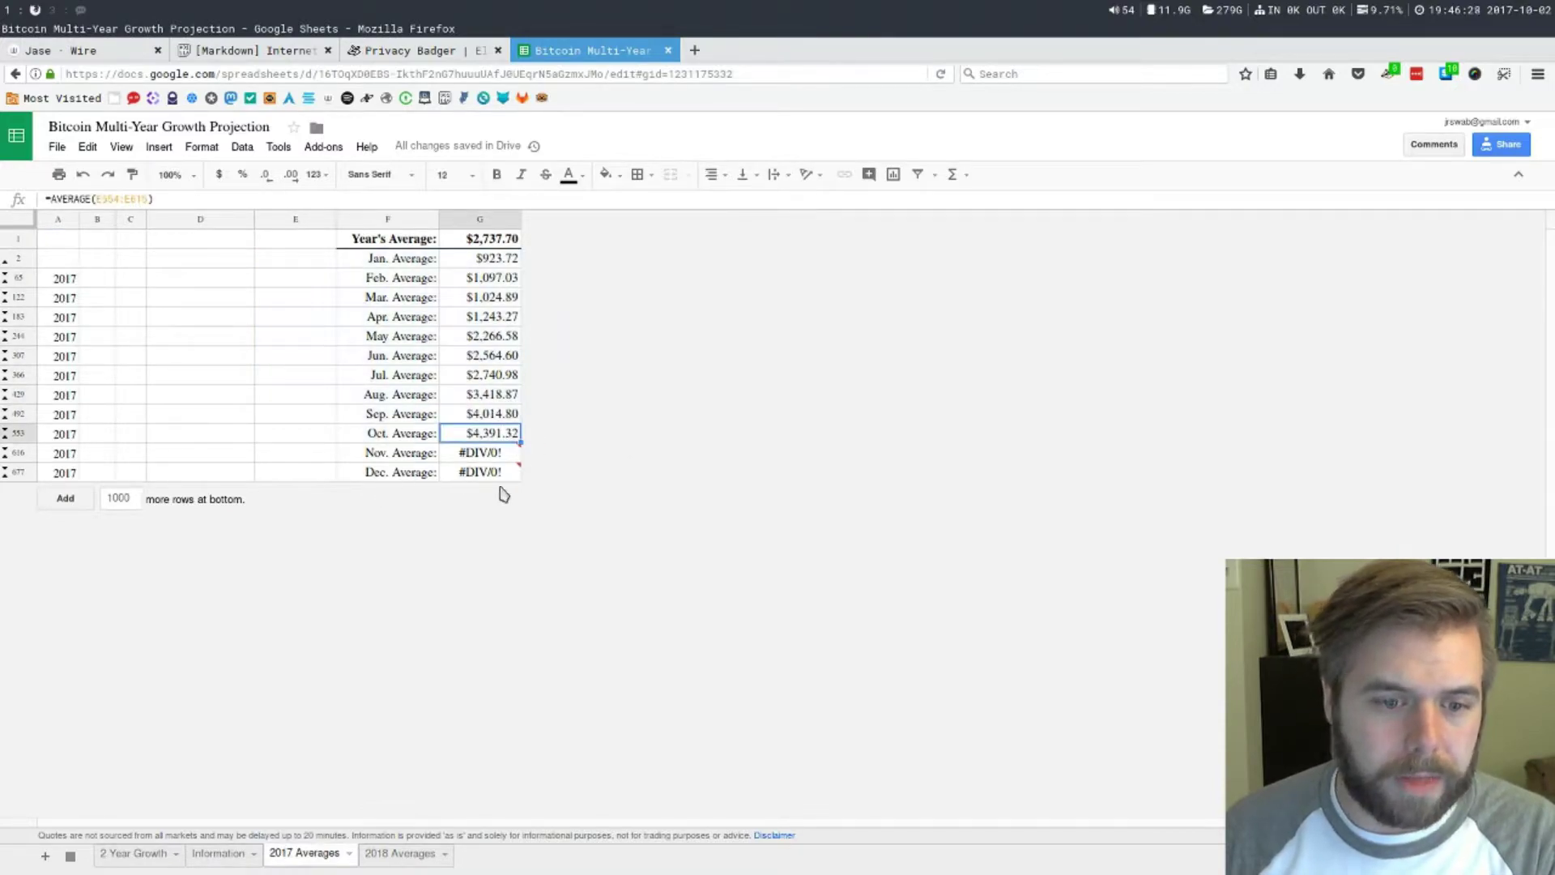
key(Down)
key(Down)
click(475, 441)
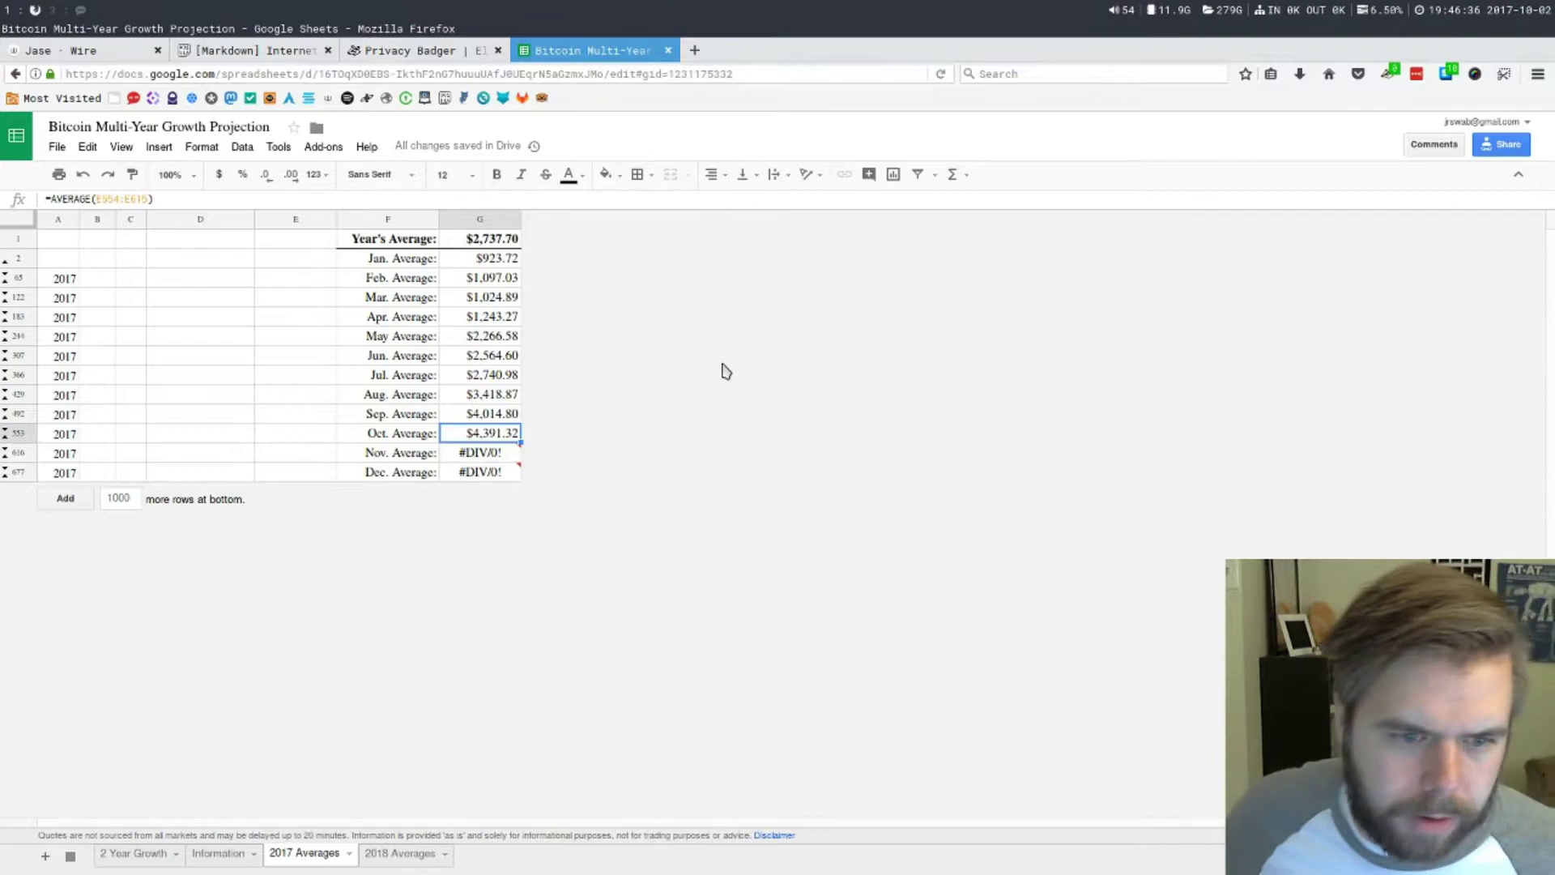
- Return to the Information sheet with the growth-rate equation and term definitions
click(217, 853)
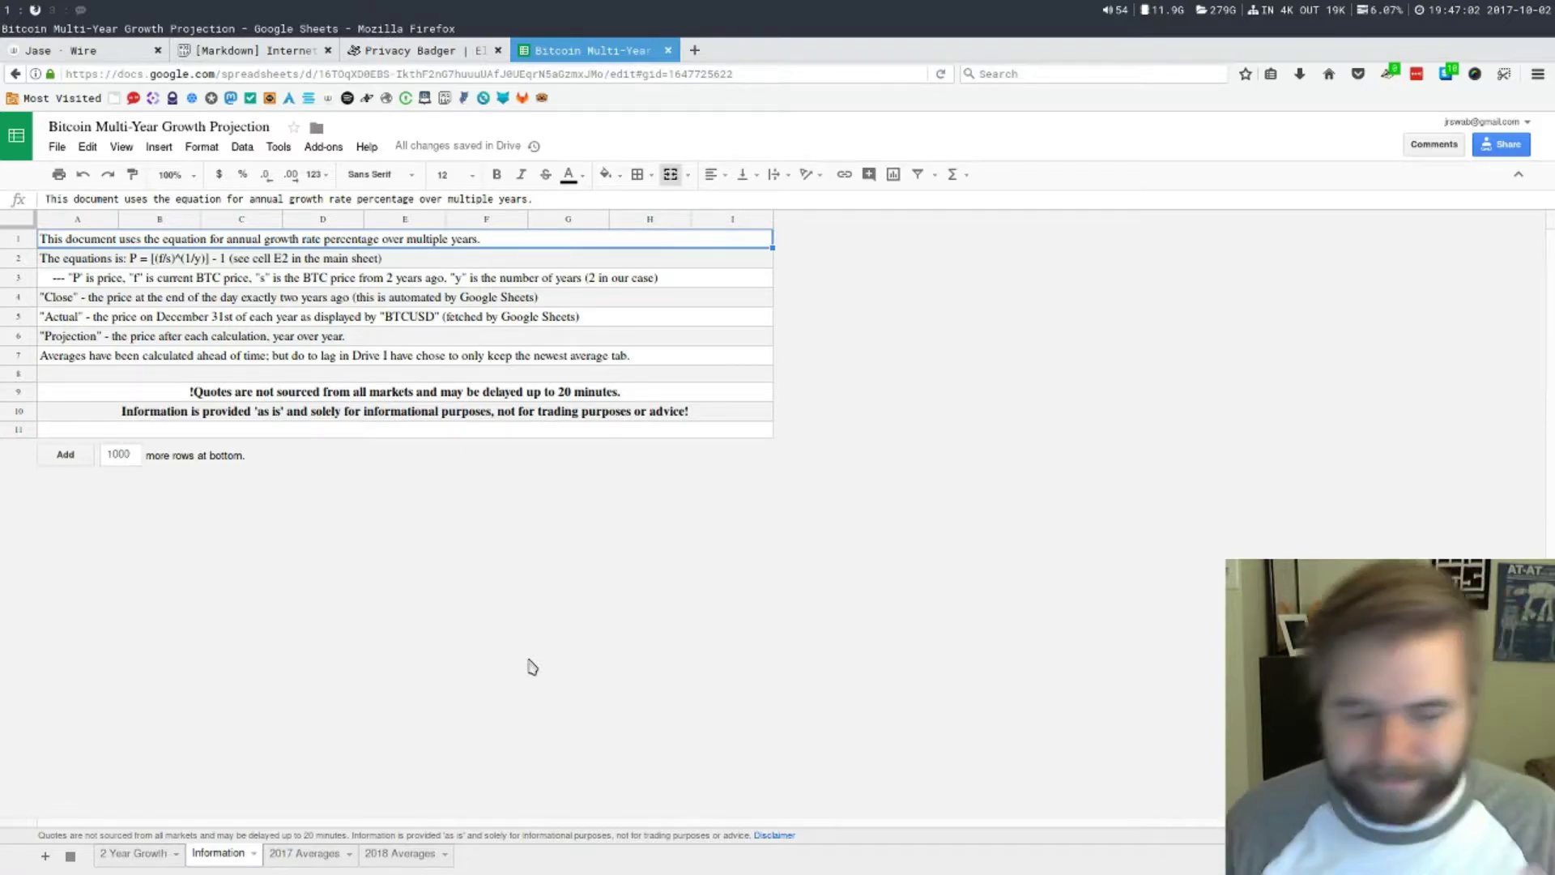
- On 2 Year Growth, inspect price $4,389.08, close $239.81, 2 years, 327.81% growth, and rows 2012–2014
click(146, 855)
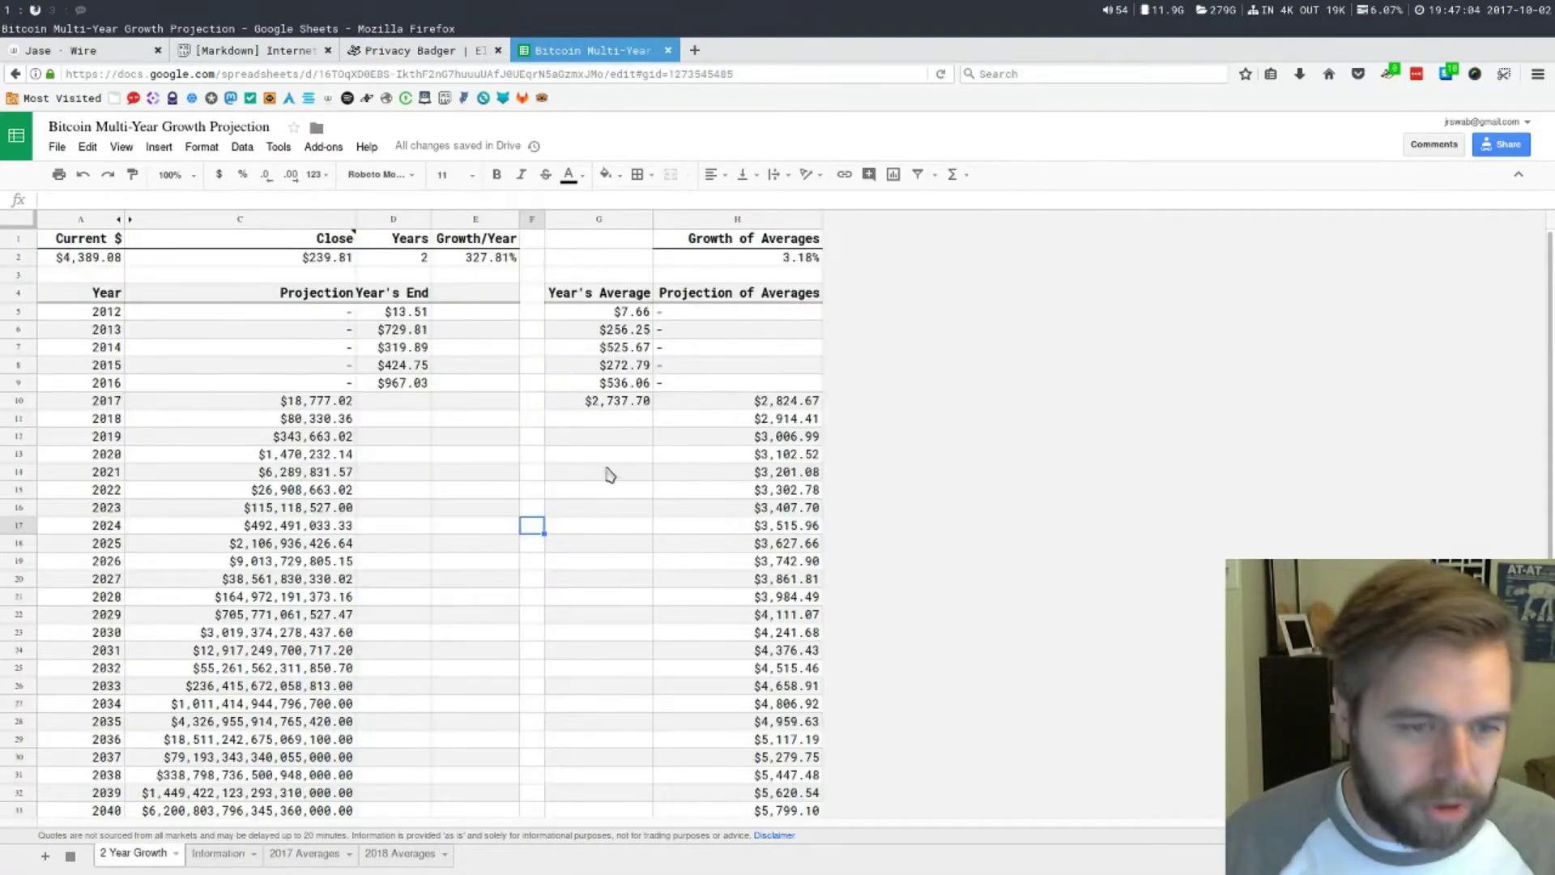
click(58, 243)
click(69, 259)
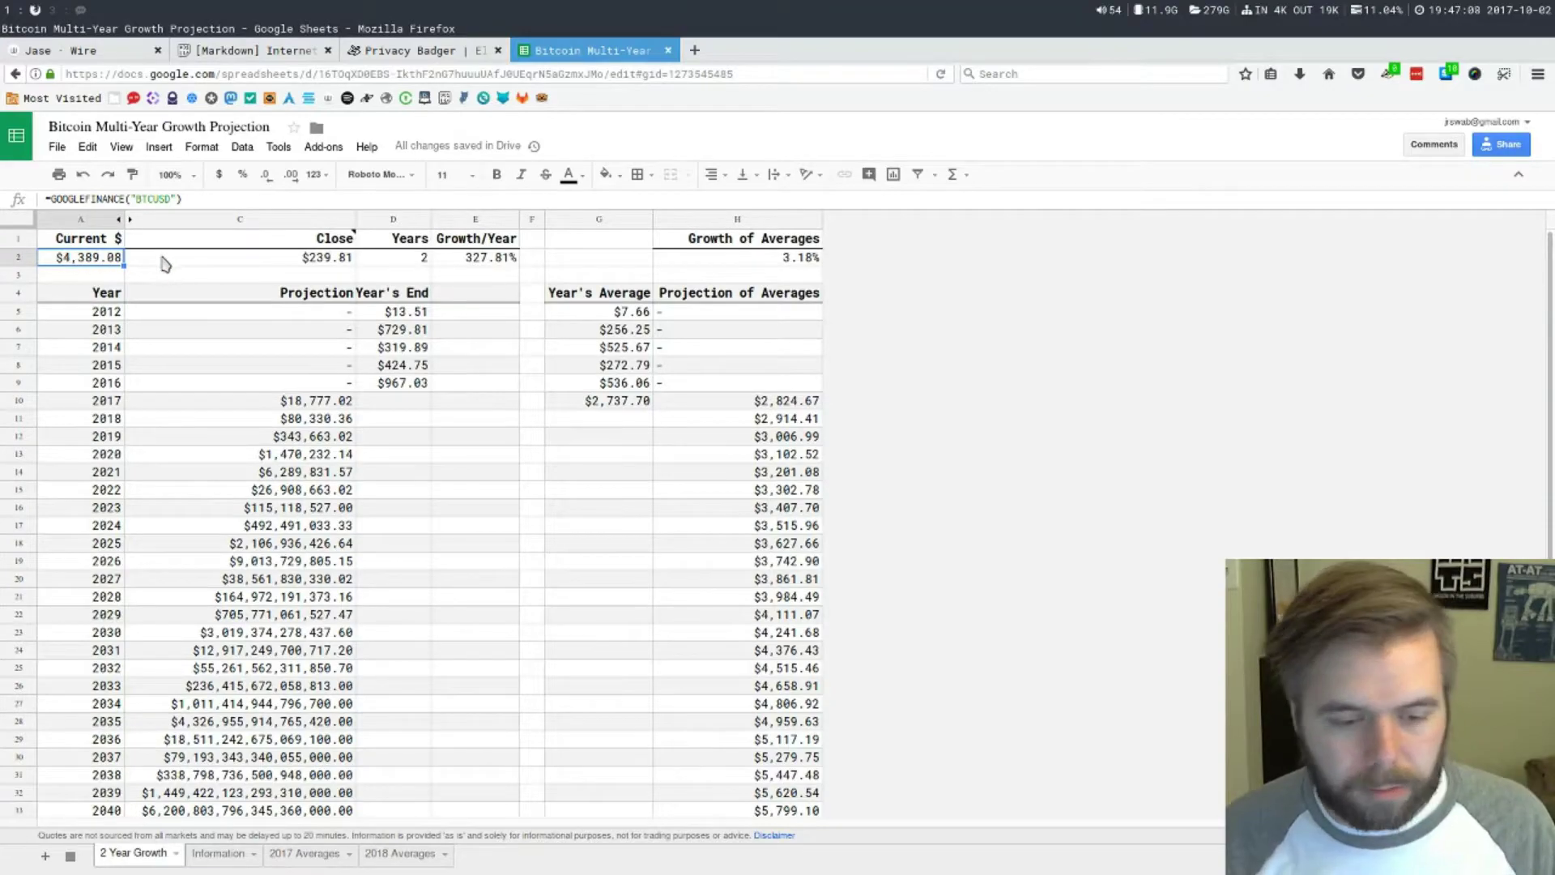
click(192, 266)
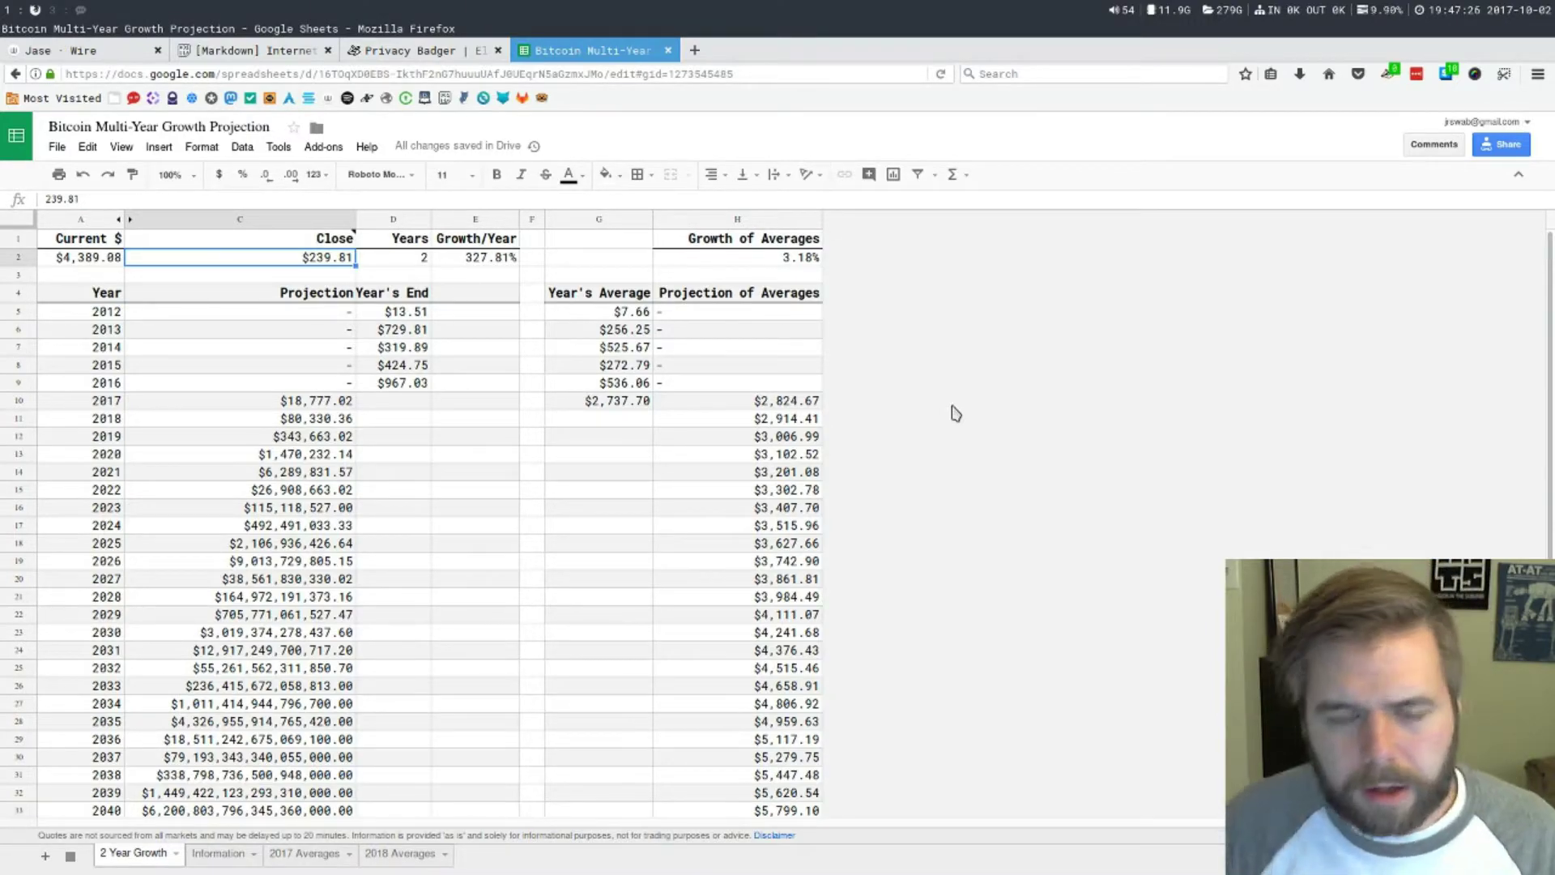
click(413, 266)
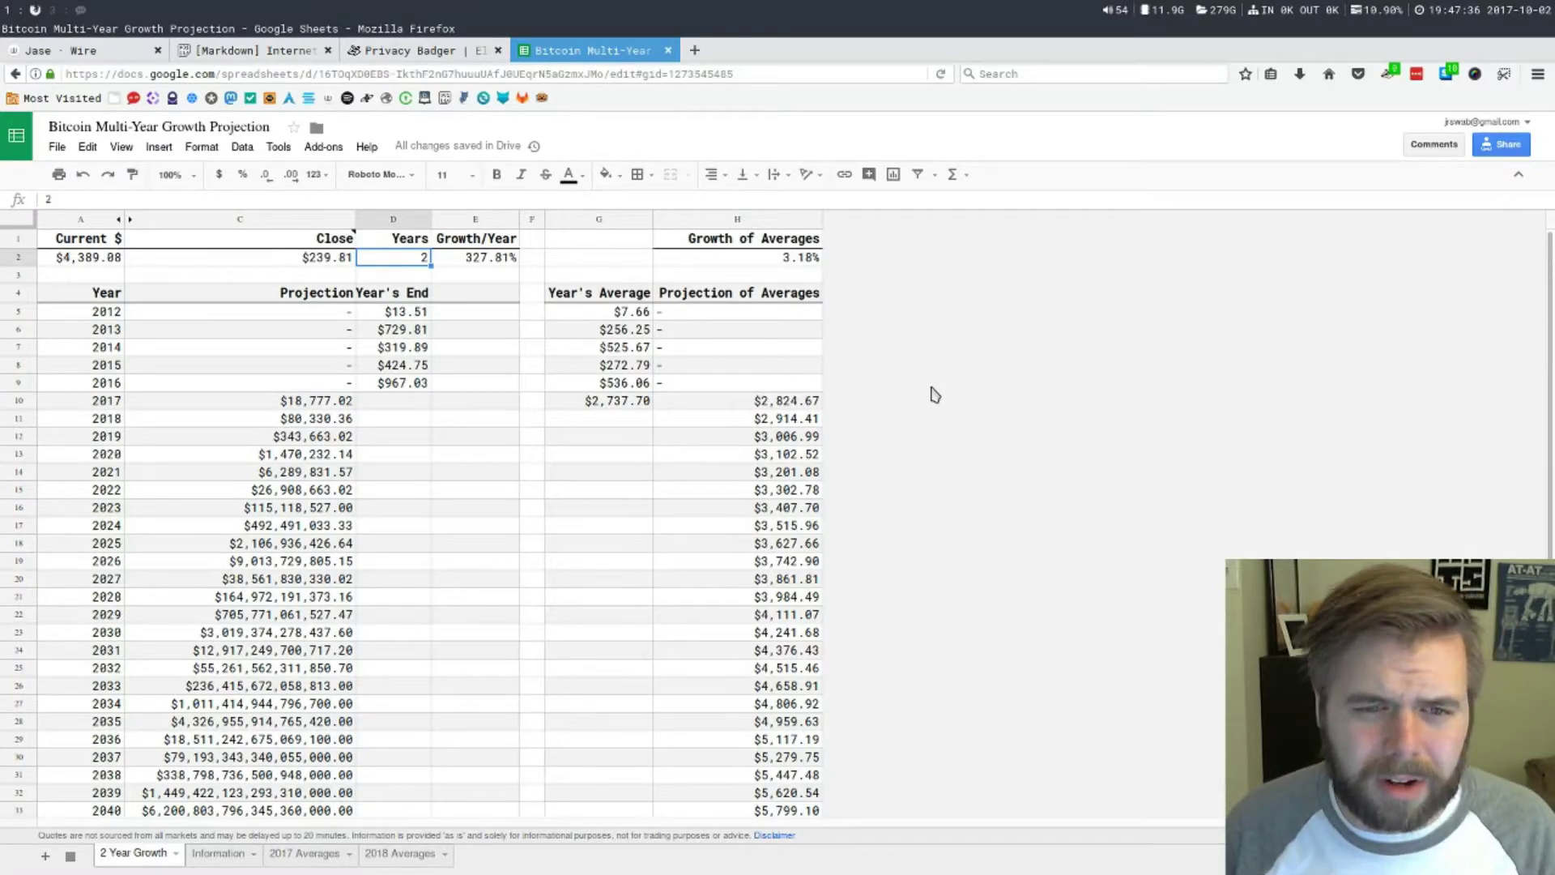
click(464, 261)
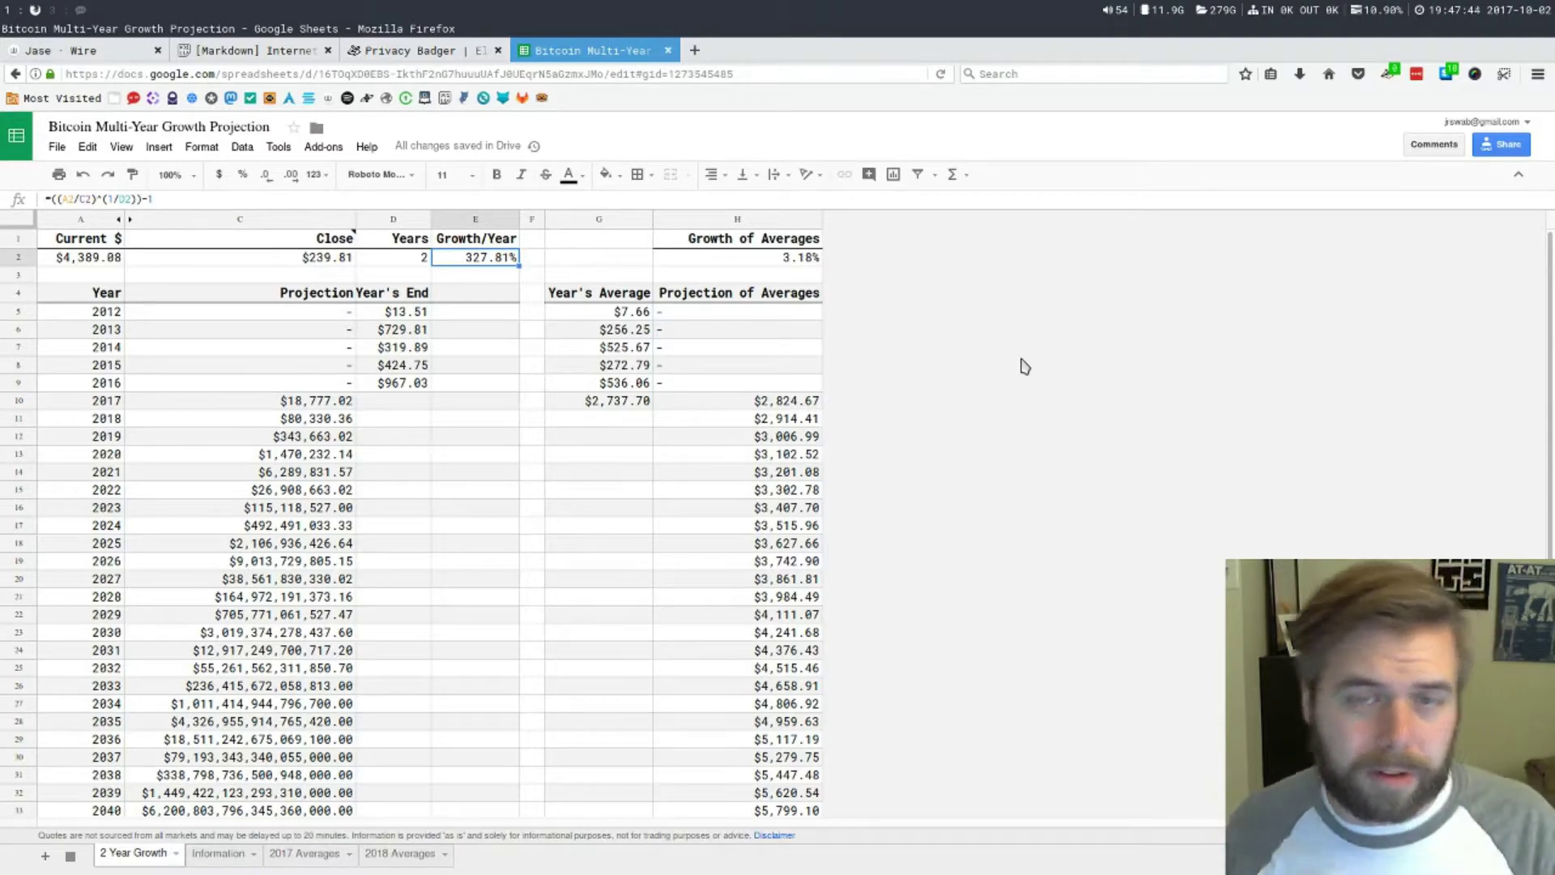
click(89, 317)
drag(89, 320, 473, 370)
click(475, 366)
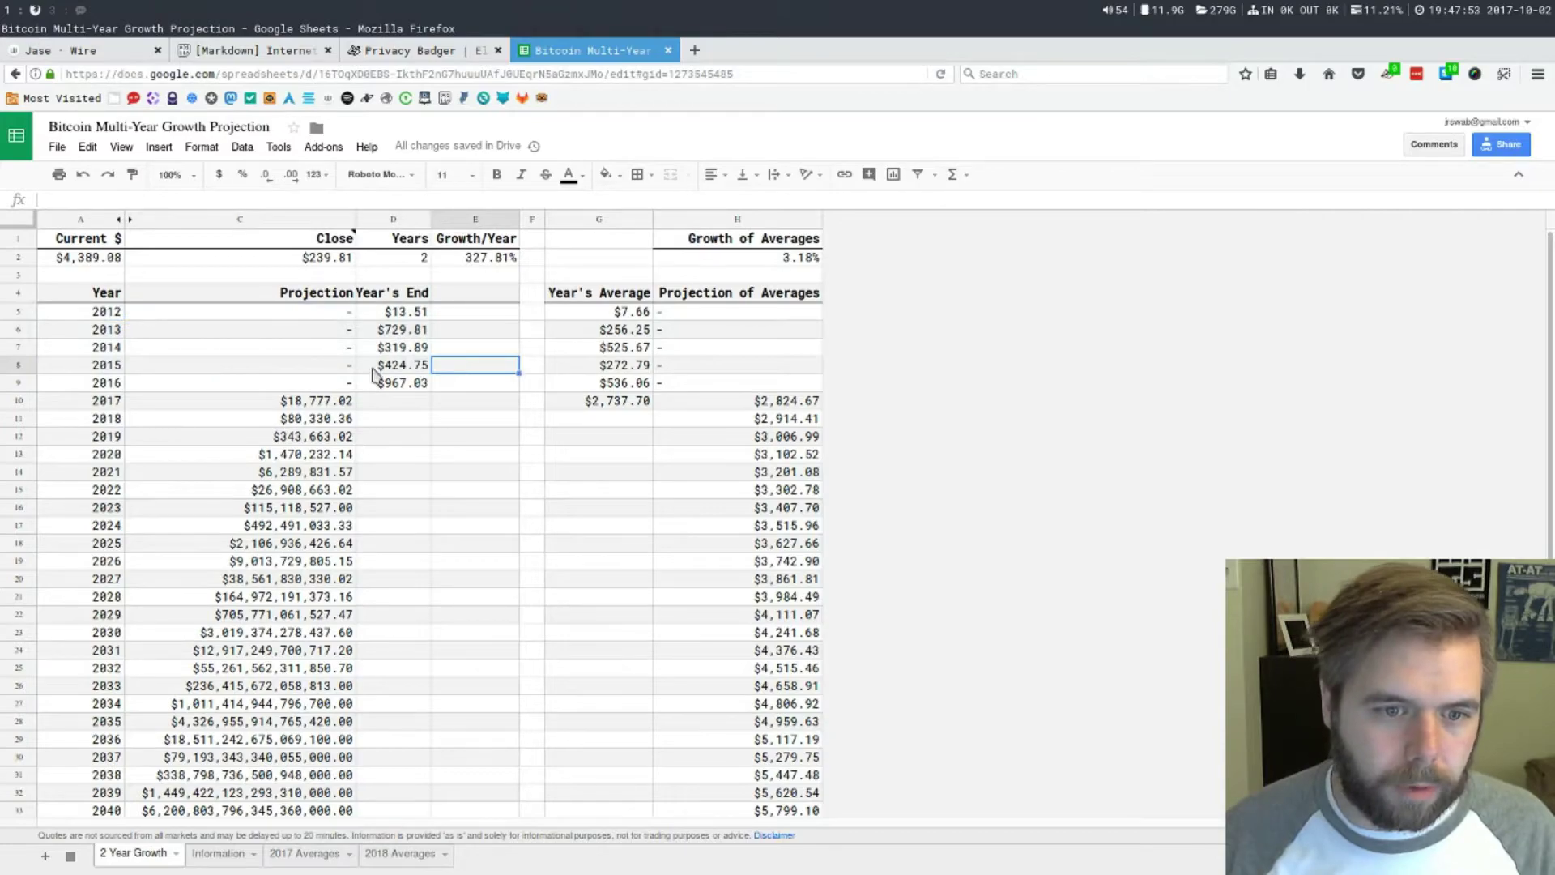
click(223, 350)
click(81, 353)
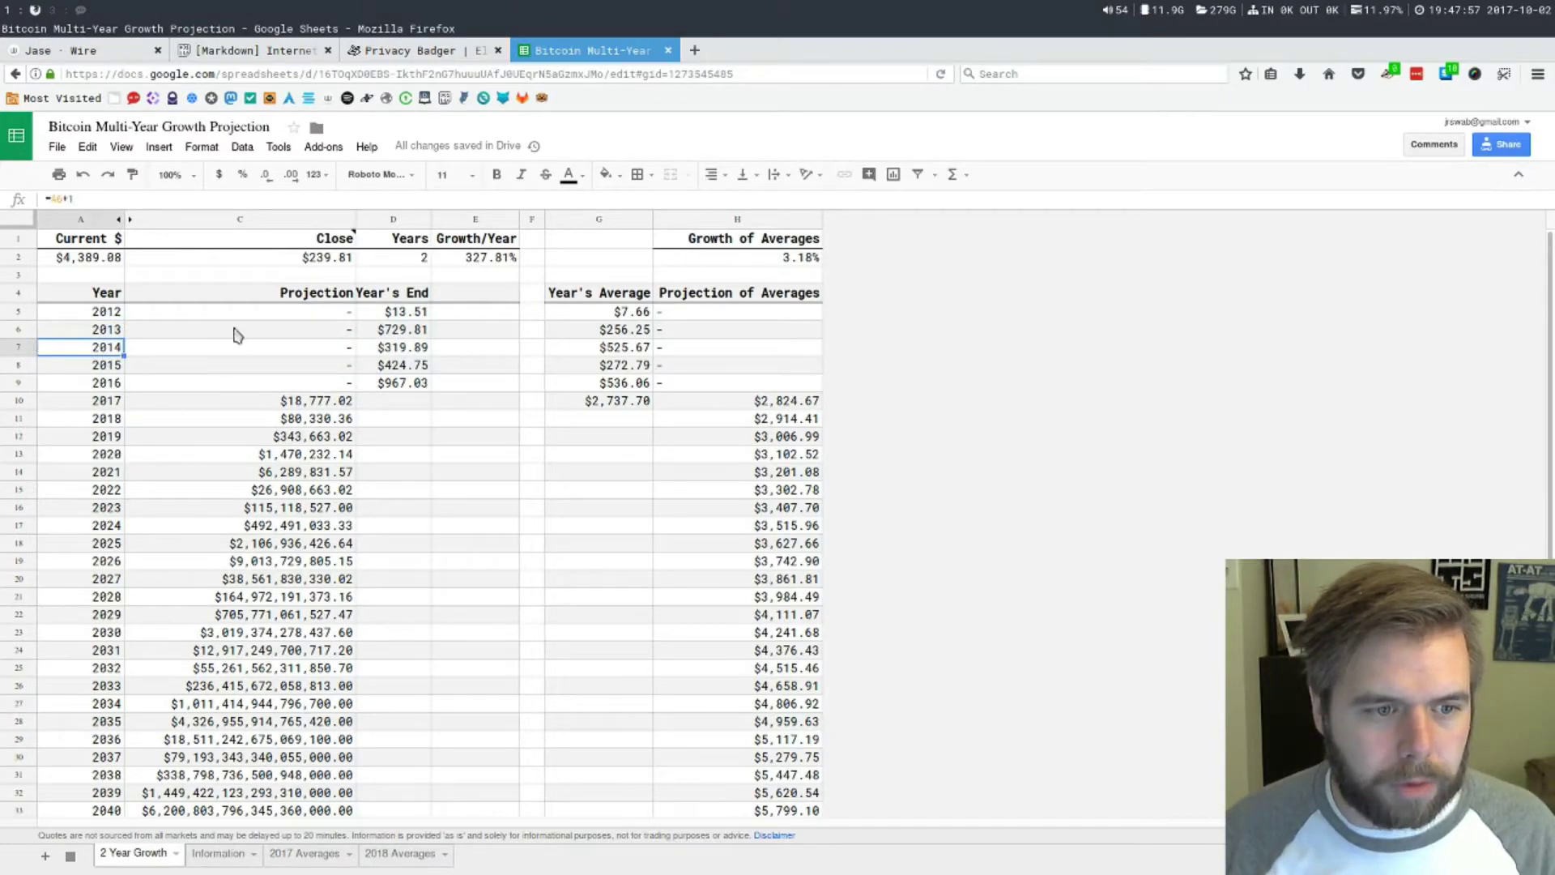
click(83, 369)
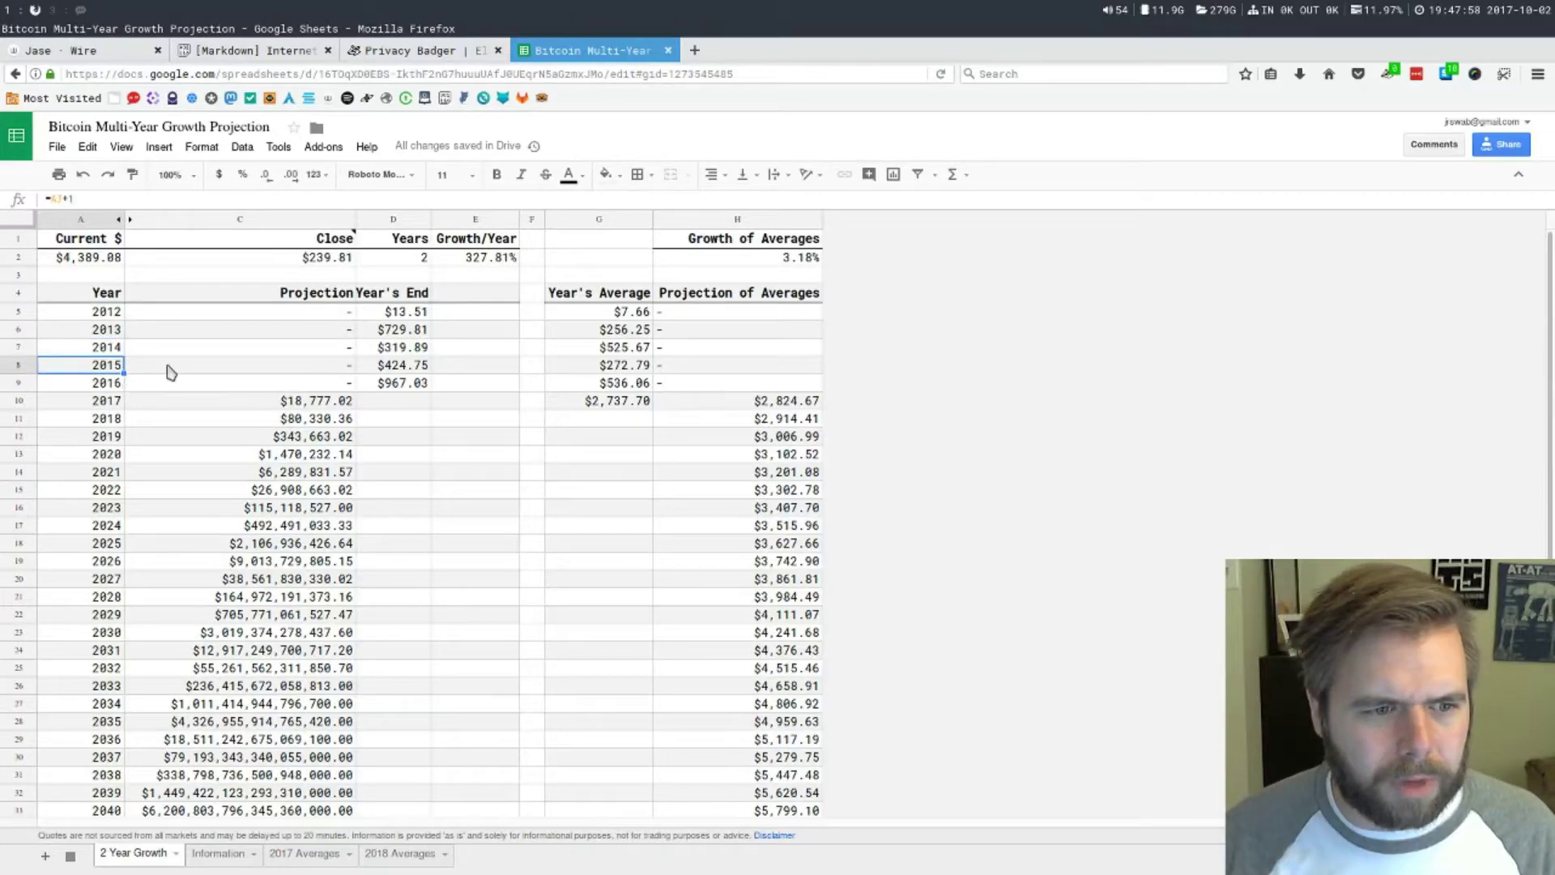
click(438, 351)
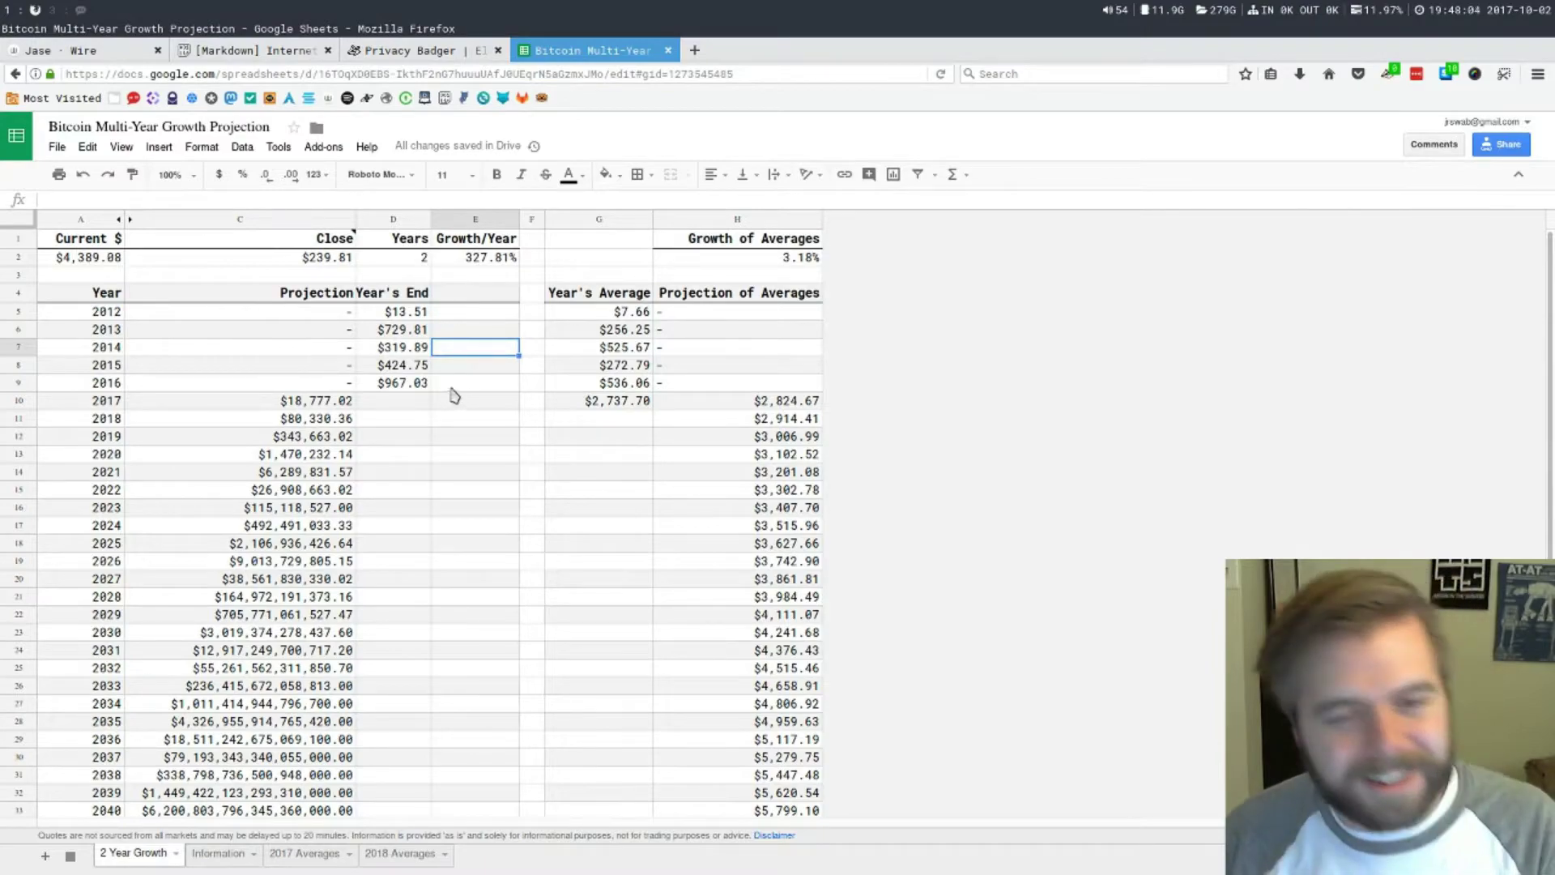
click(451, 389)
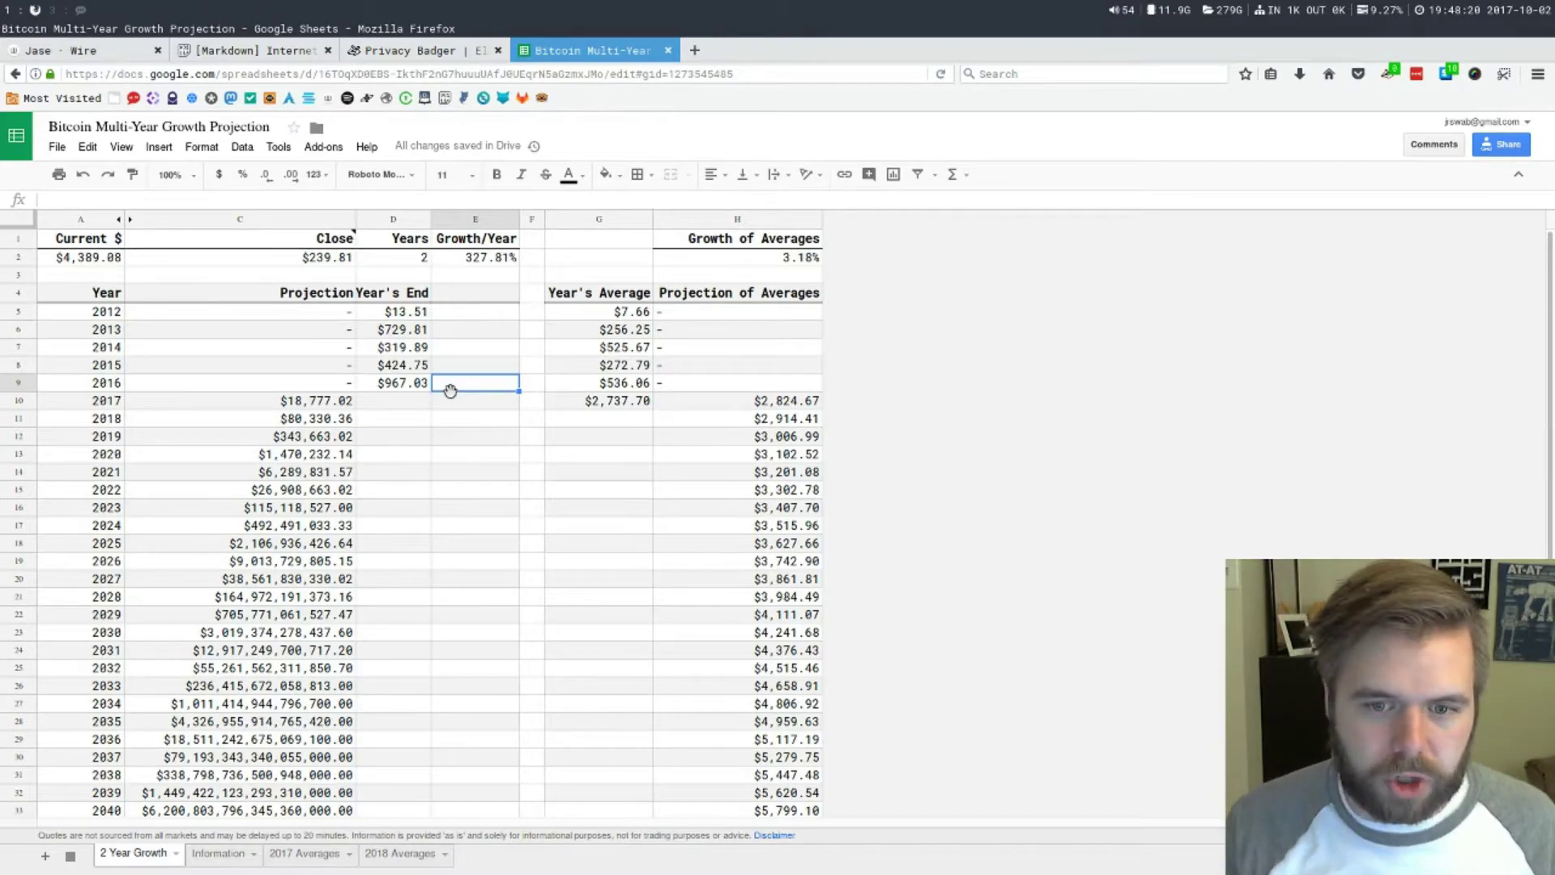
click(194, 408)
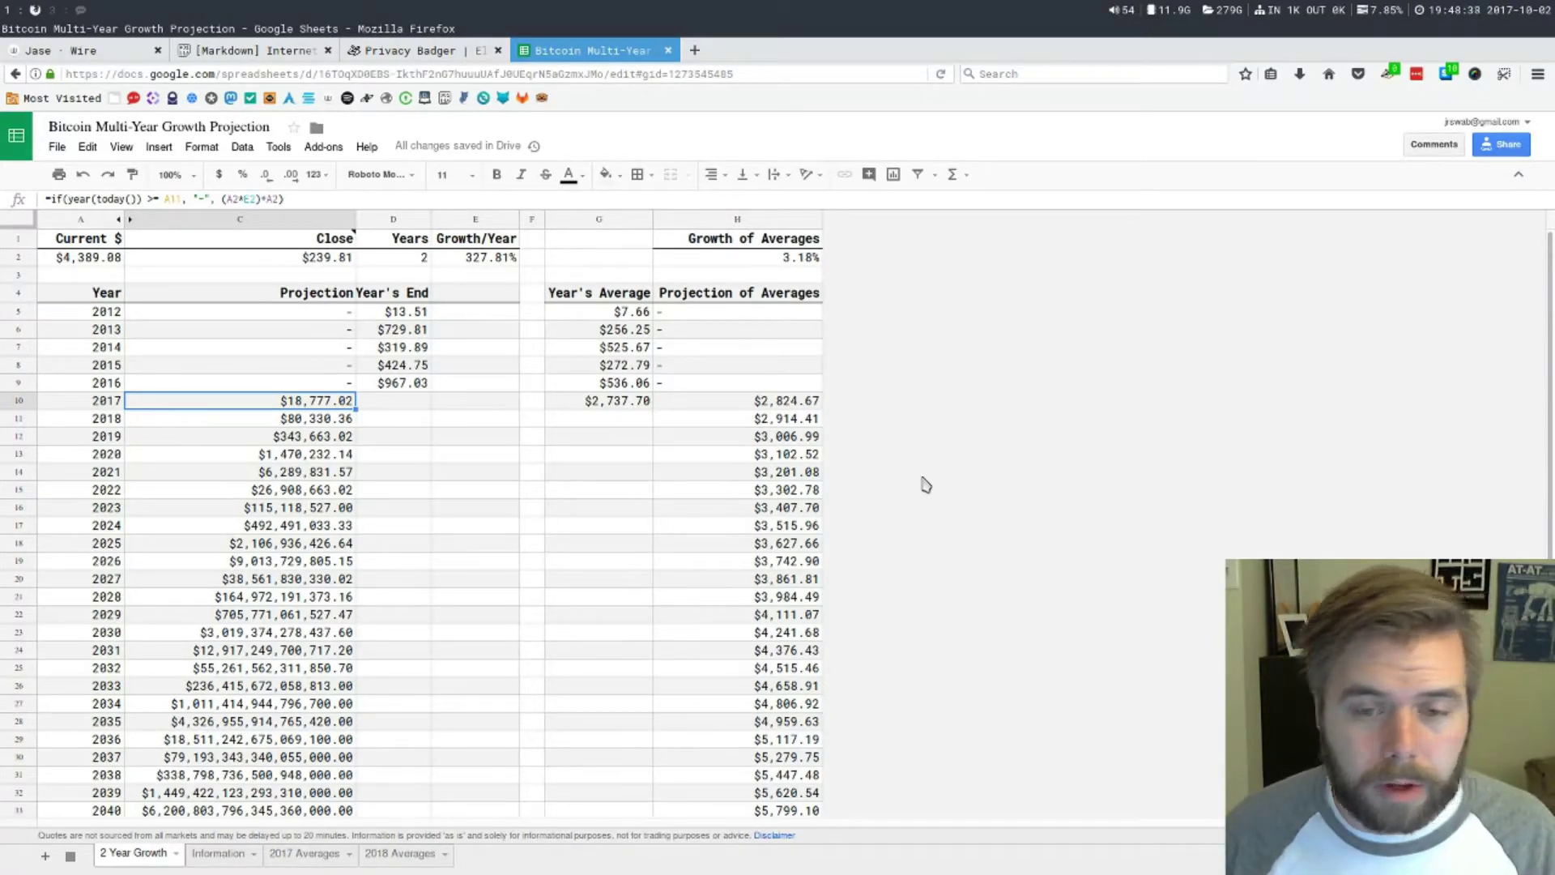
mouse_move(580, 238)
mouse_down()
mouse_move(726, 611)
mouse_move(733, 762)
mouse_move(733, 466)
mouse_up()
click(737, 418)
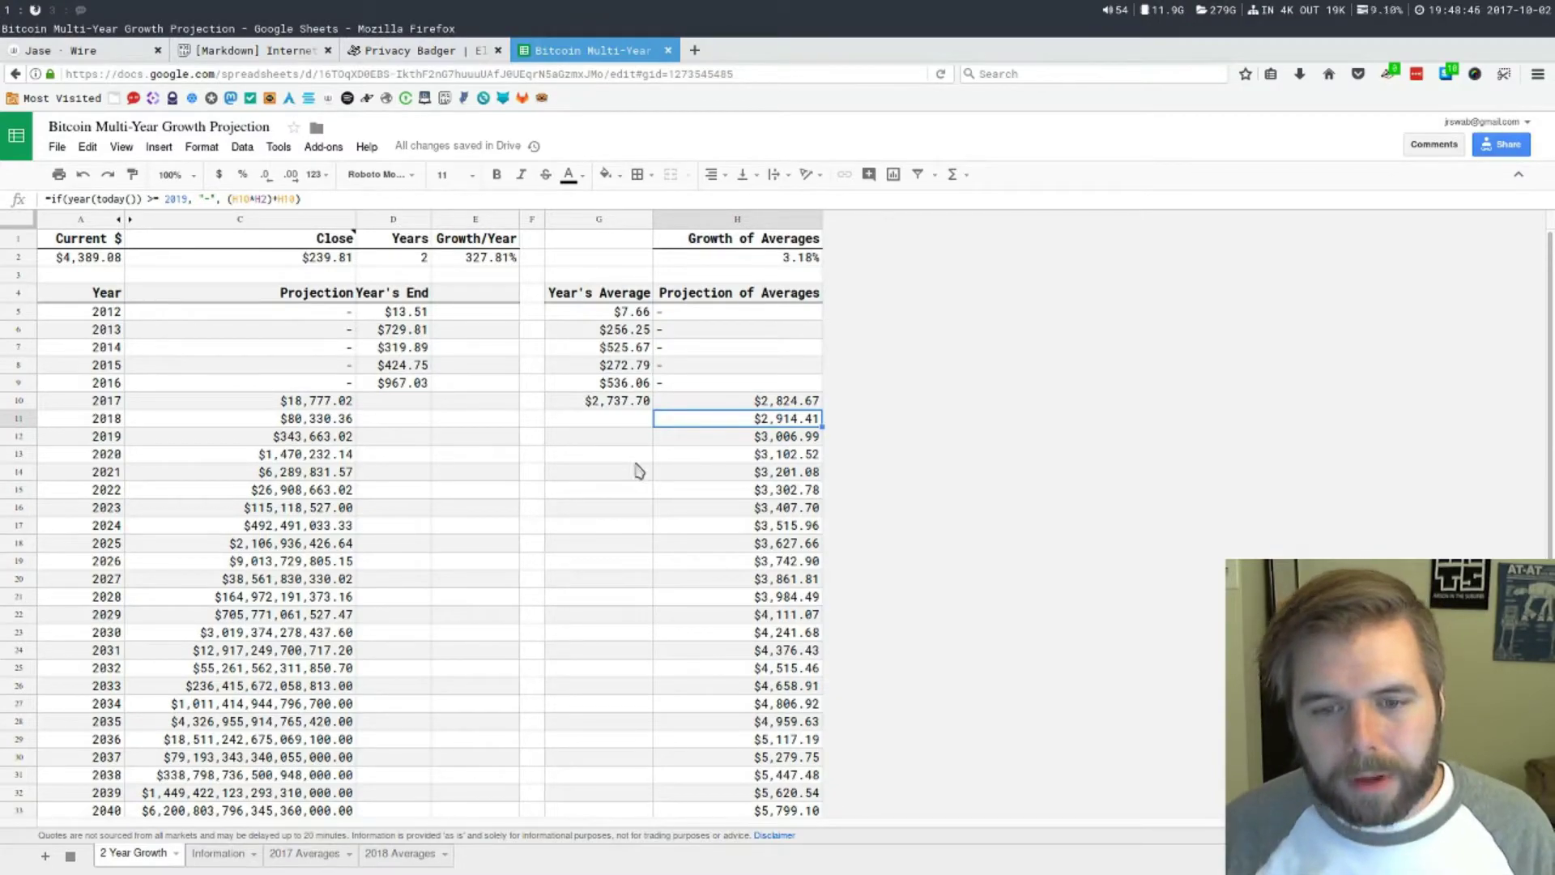
mouse_move(698, 474)
mouse_down()
mouse_move(733, 513)
mouse_move(733, 670)
mouse_move(727, 478)
mouse_up()
click(604, 444)
drag(695, 415, 742, 437)
click(673, 526)
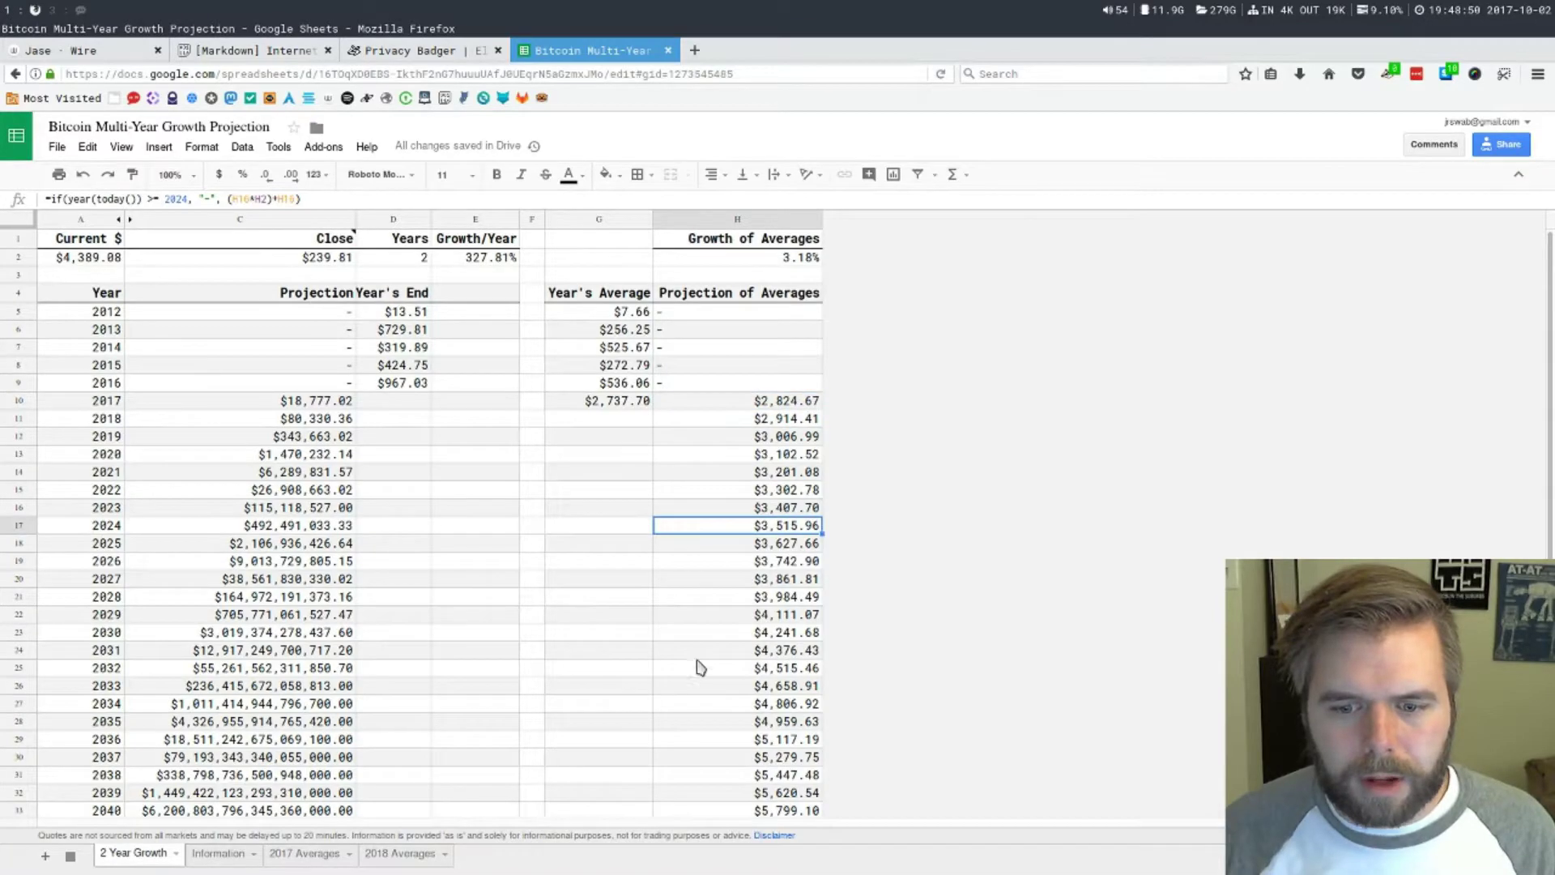
drag(701, 653, 611, 643)
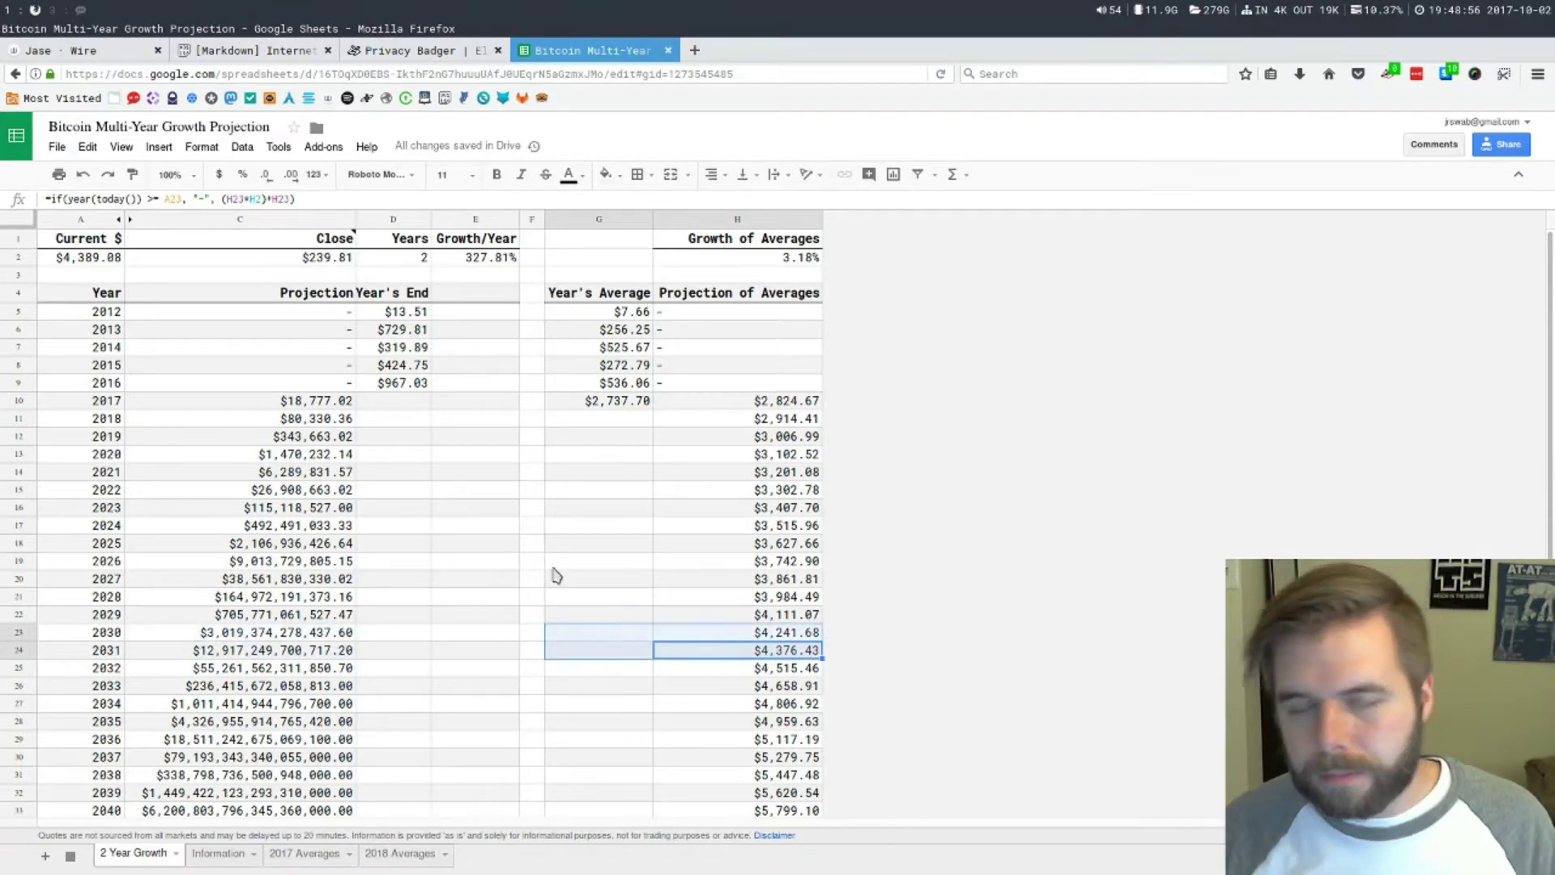
click(534, 547)
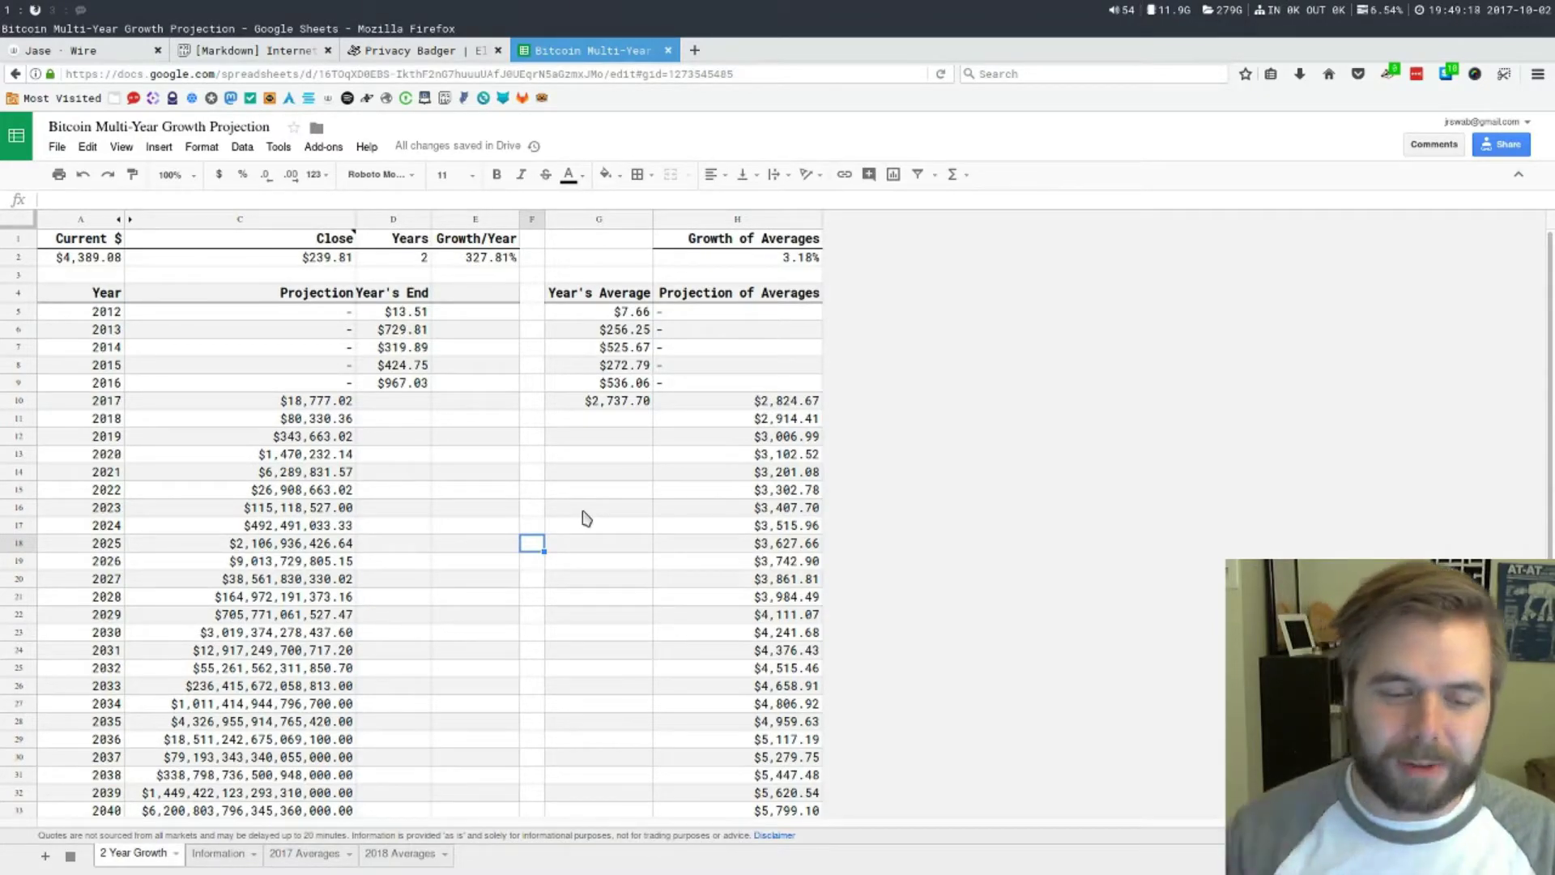
click(572, 295)
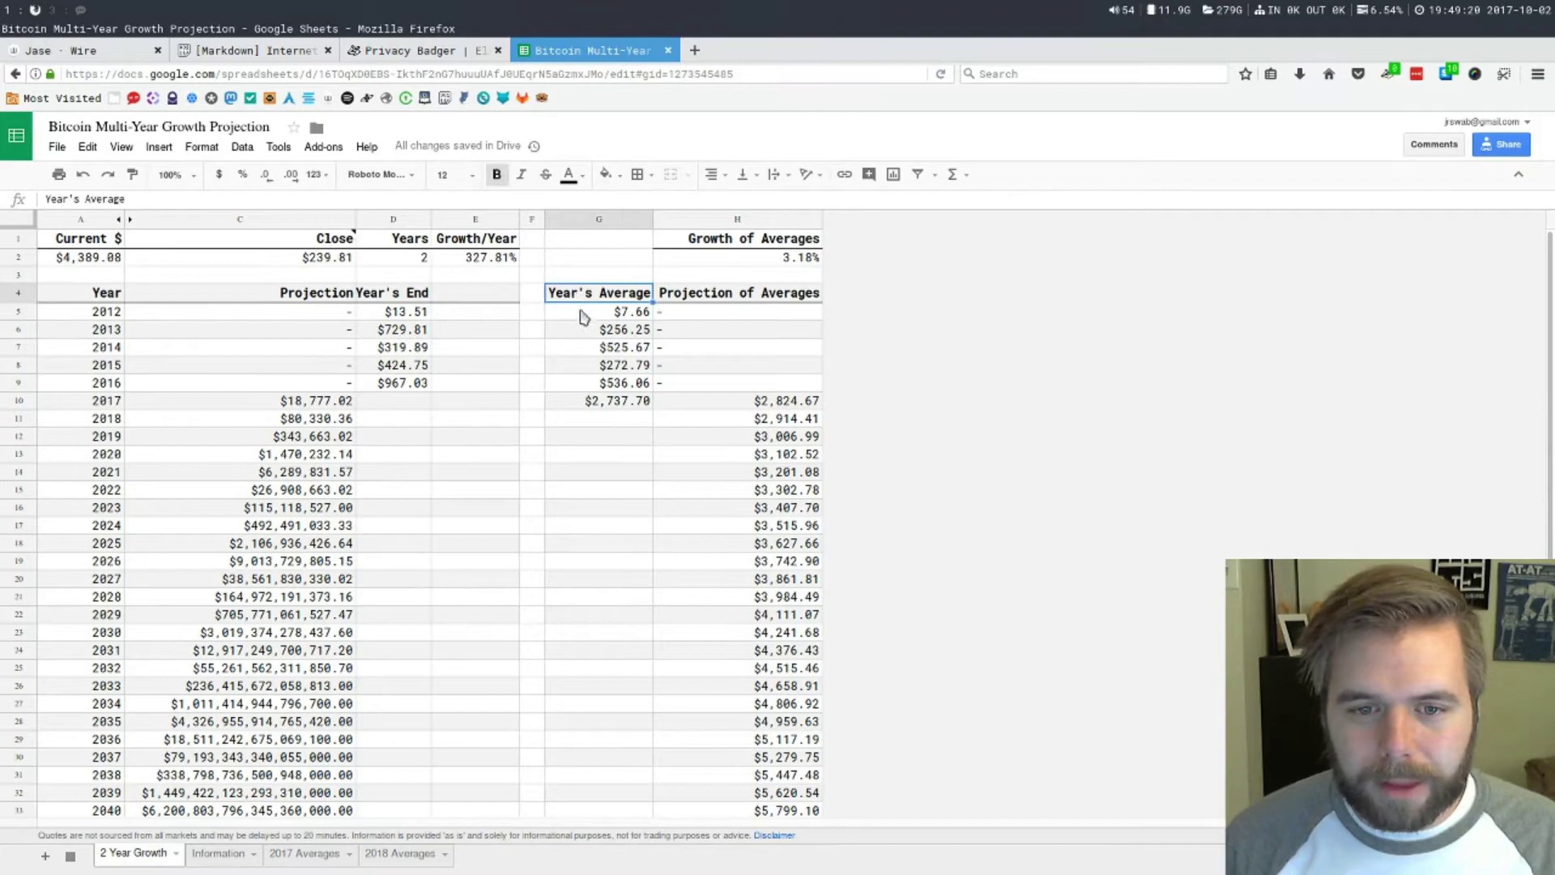
drag(577, 316, 580, 384)
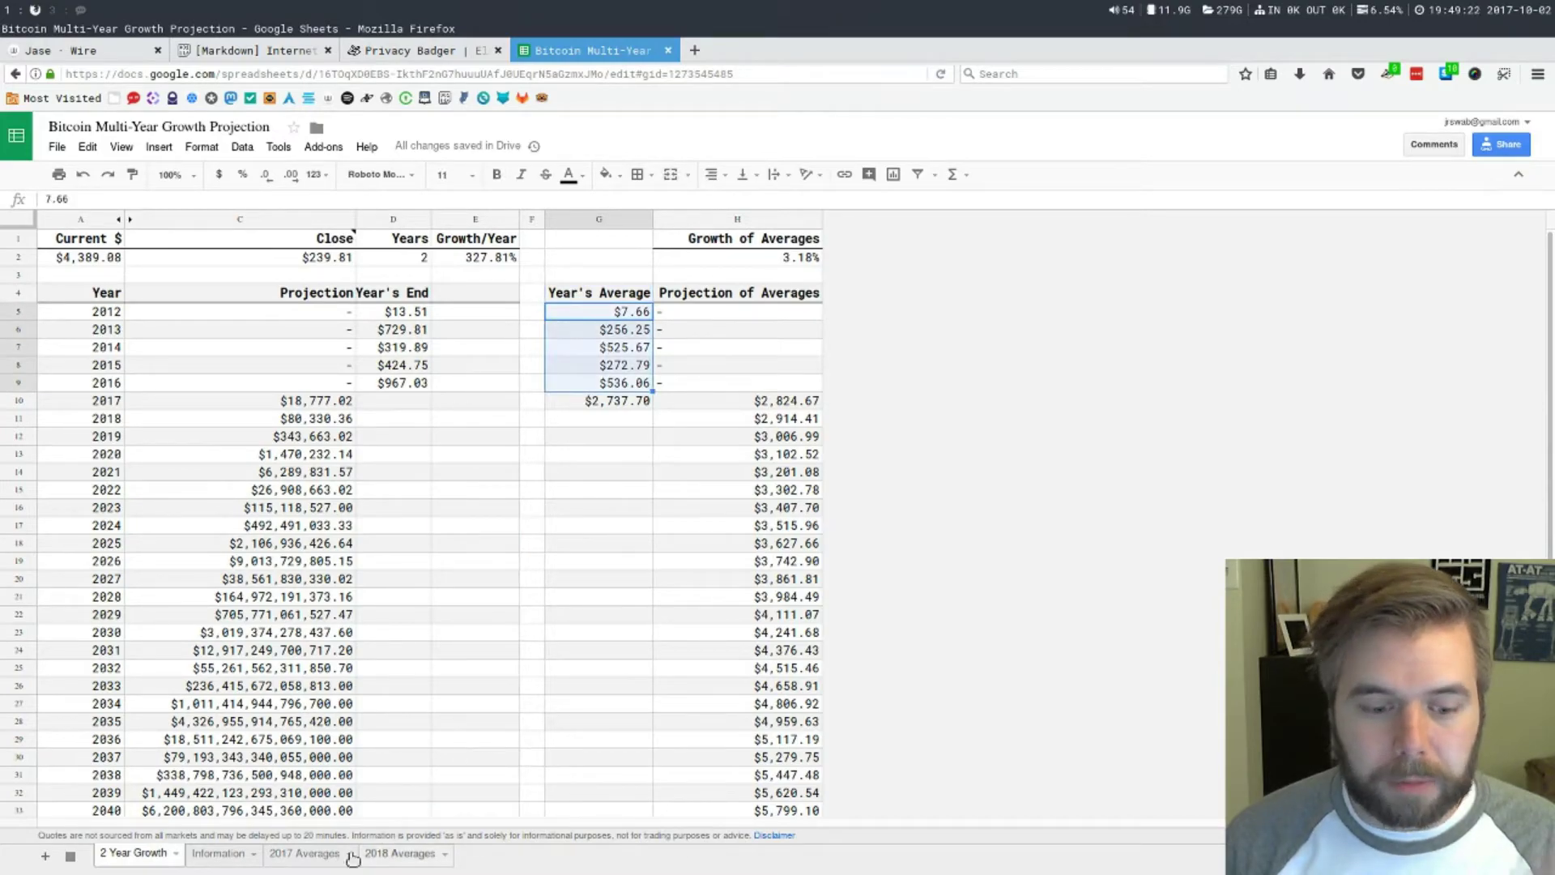
click(313, 860)
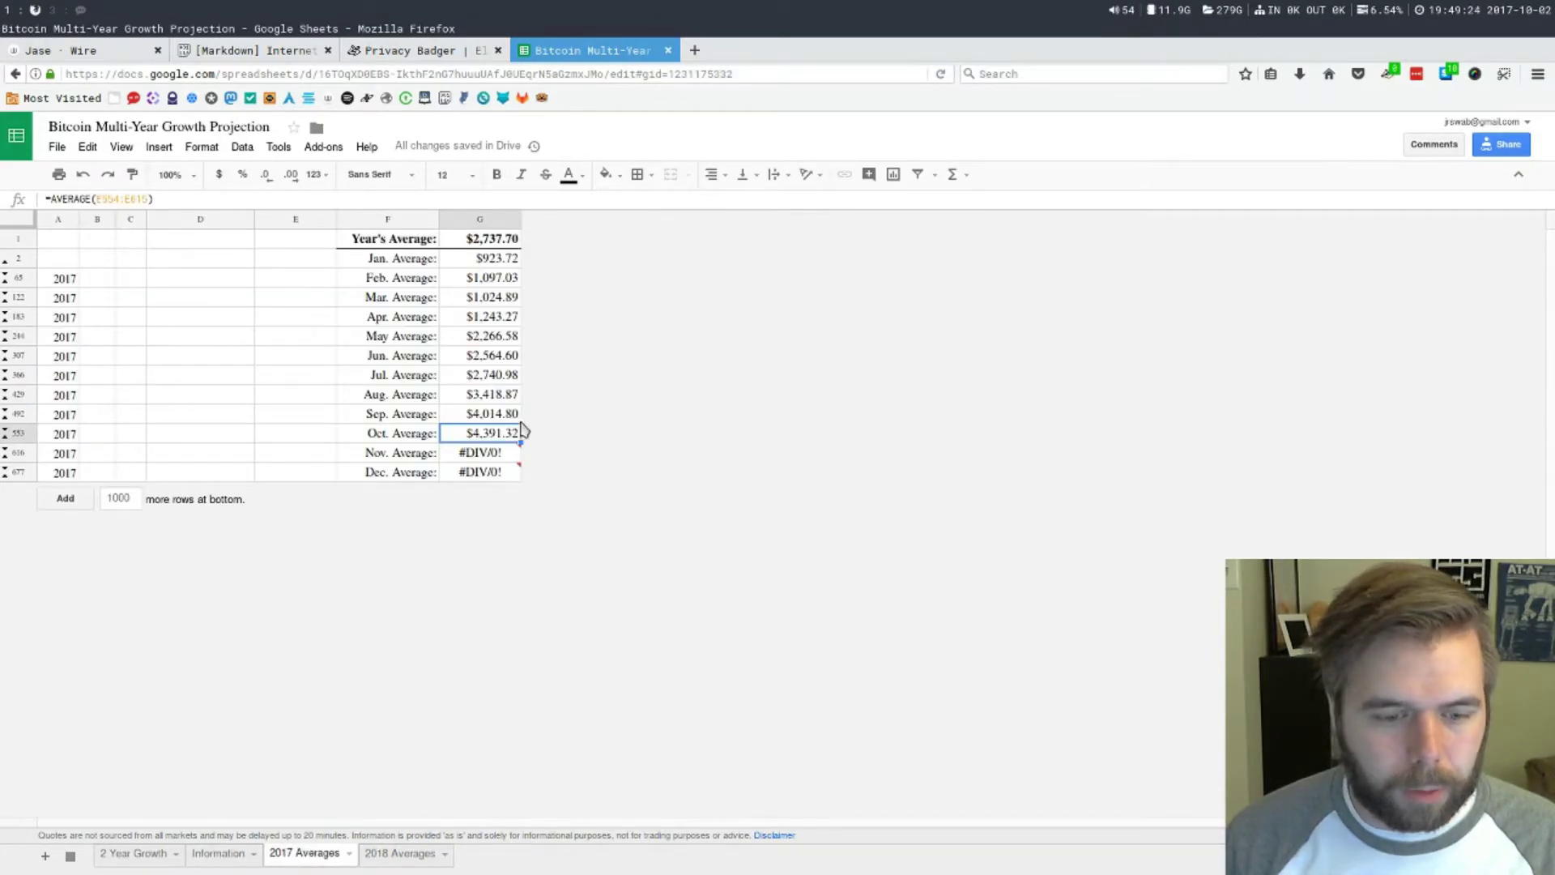
click(143, 857)
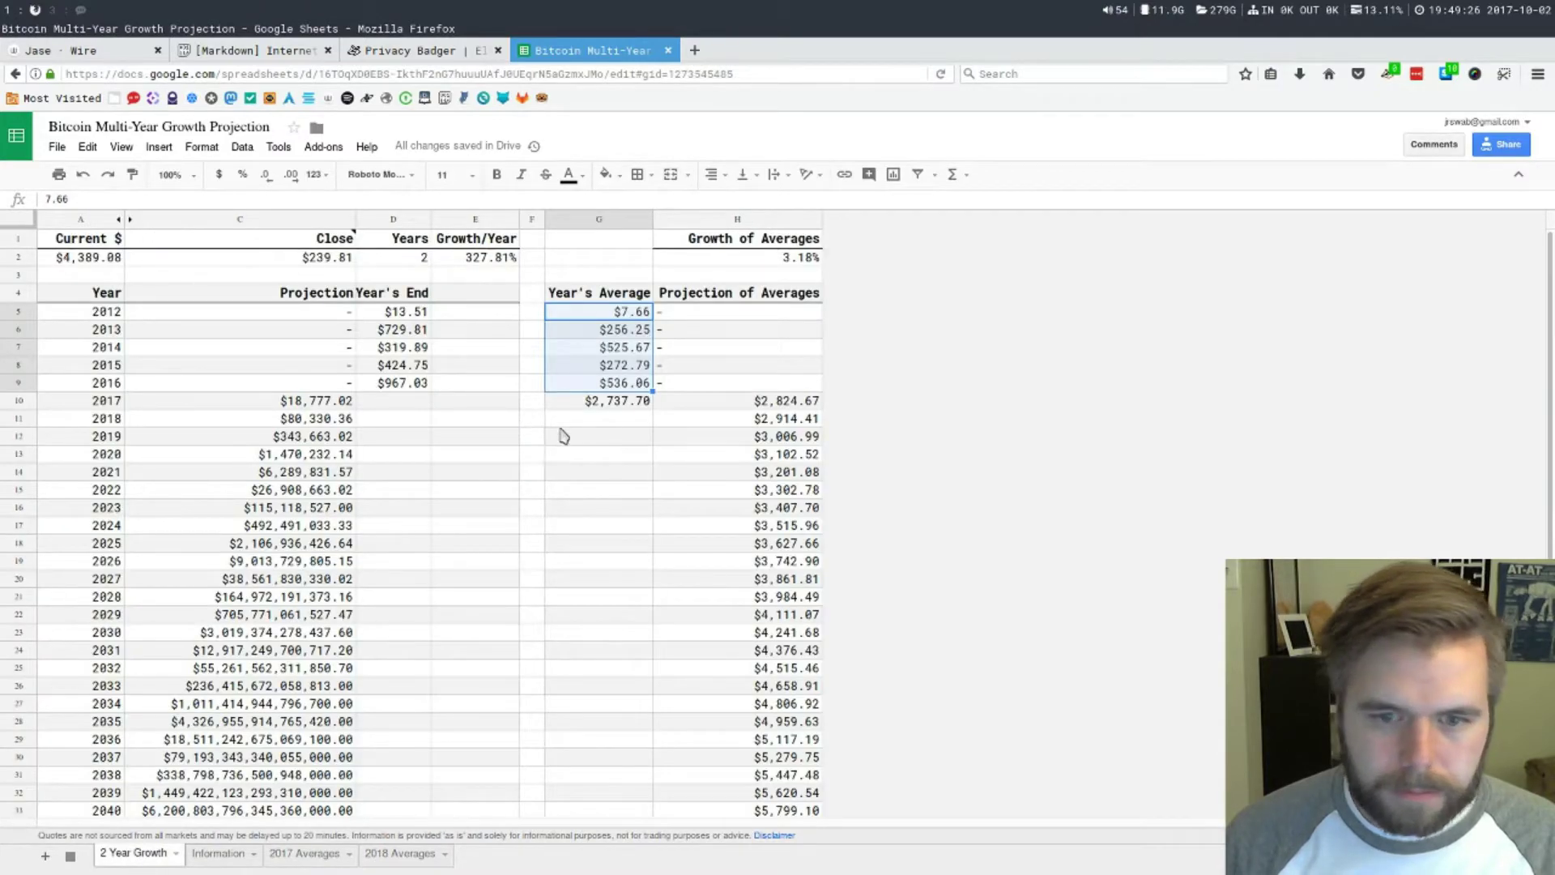
click(570, 405)
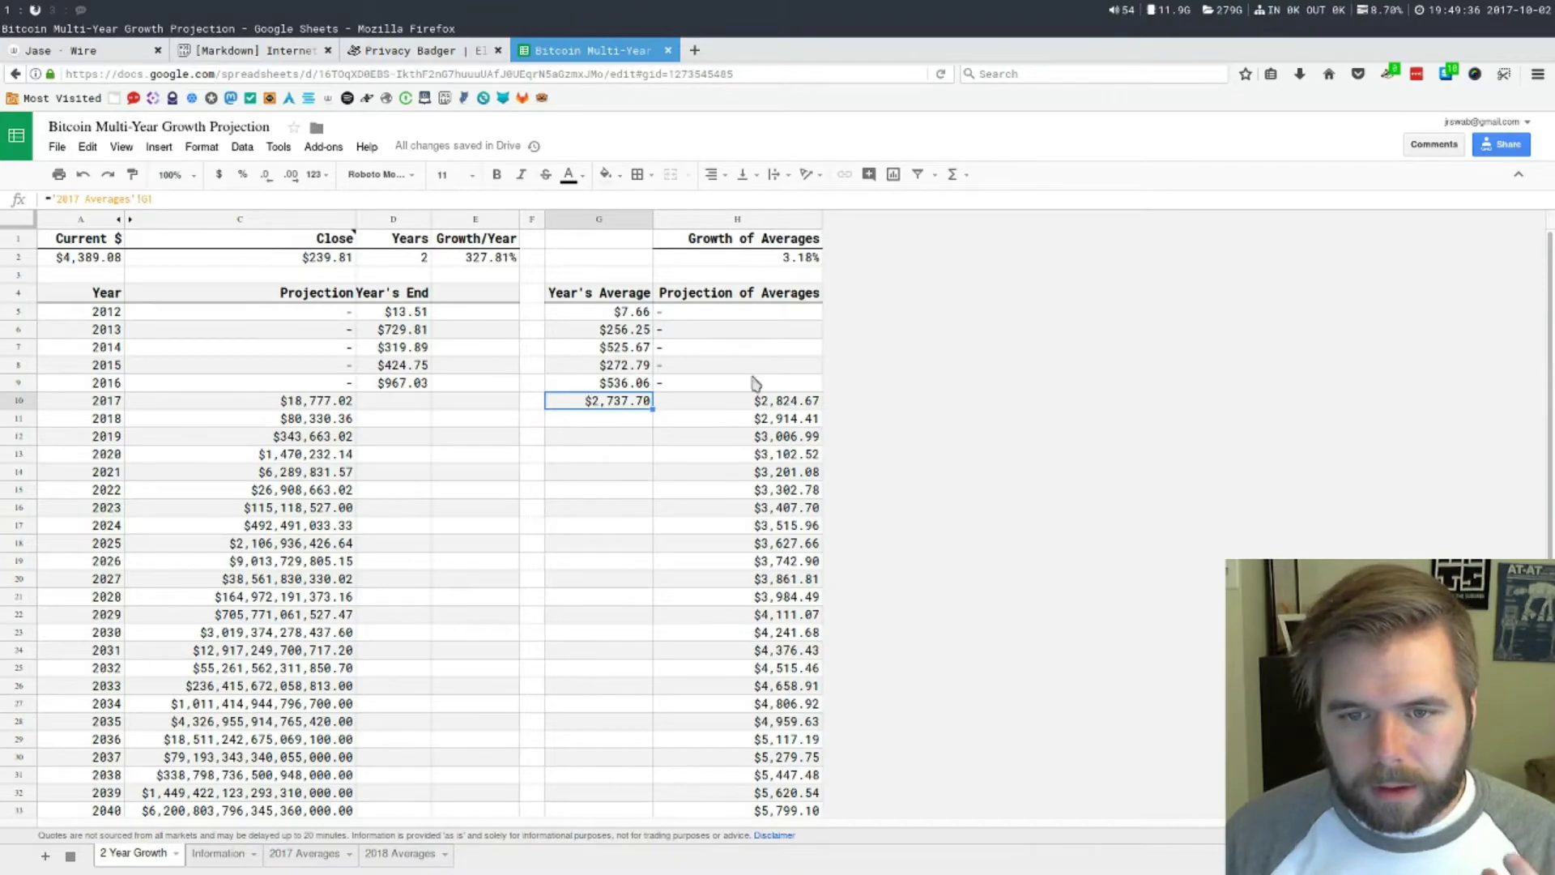
click(723, 405)
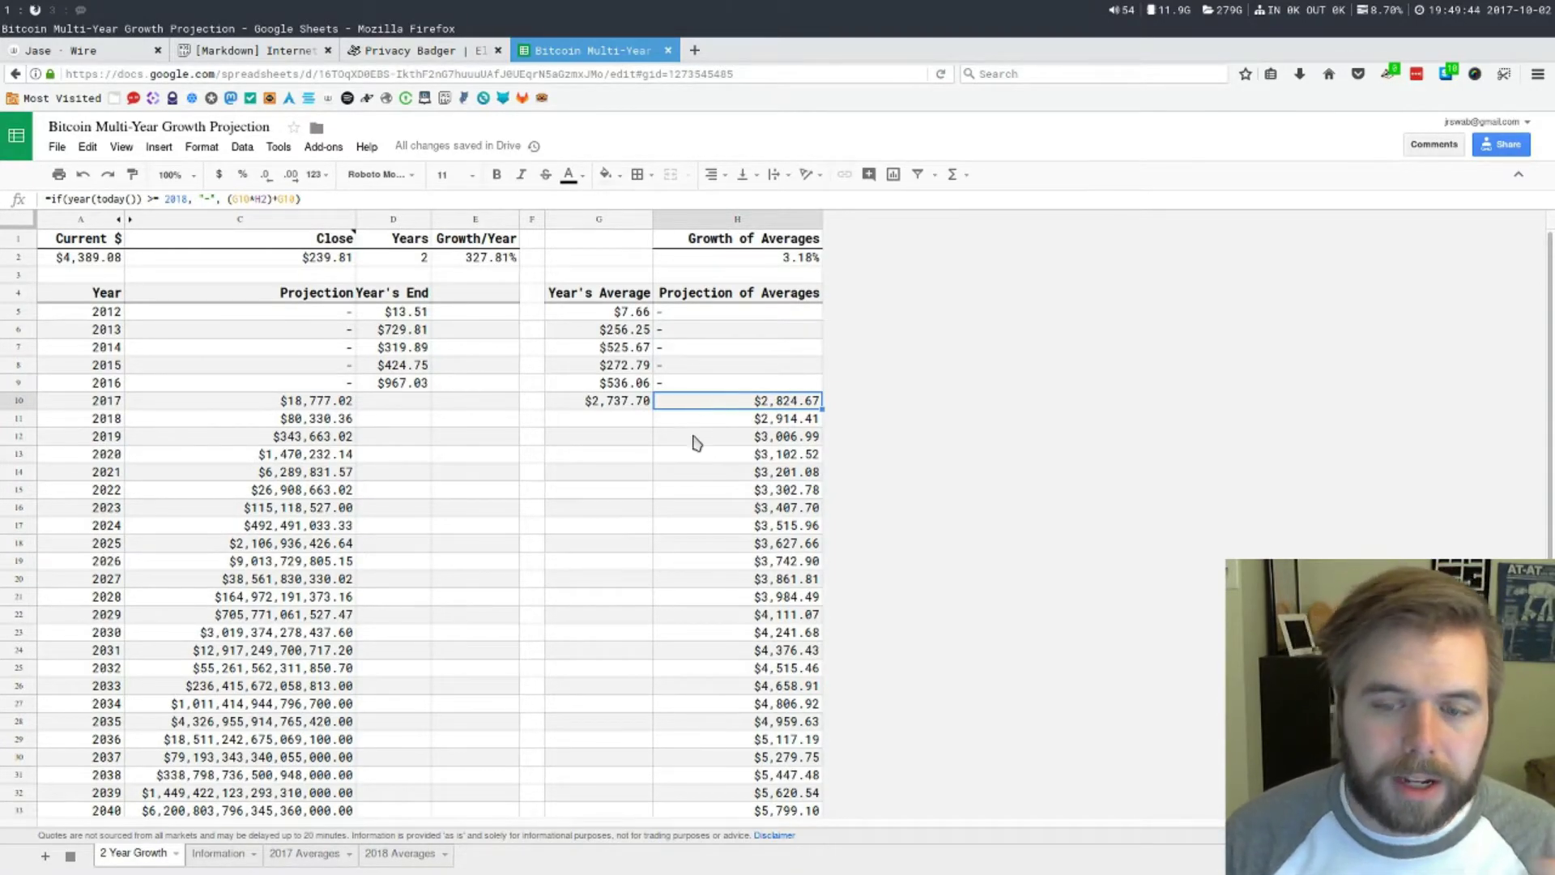
click(770, 268)
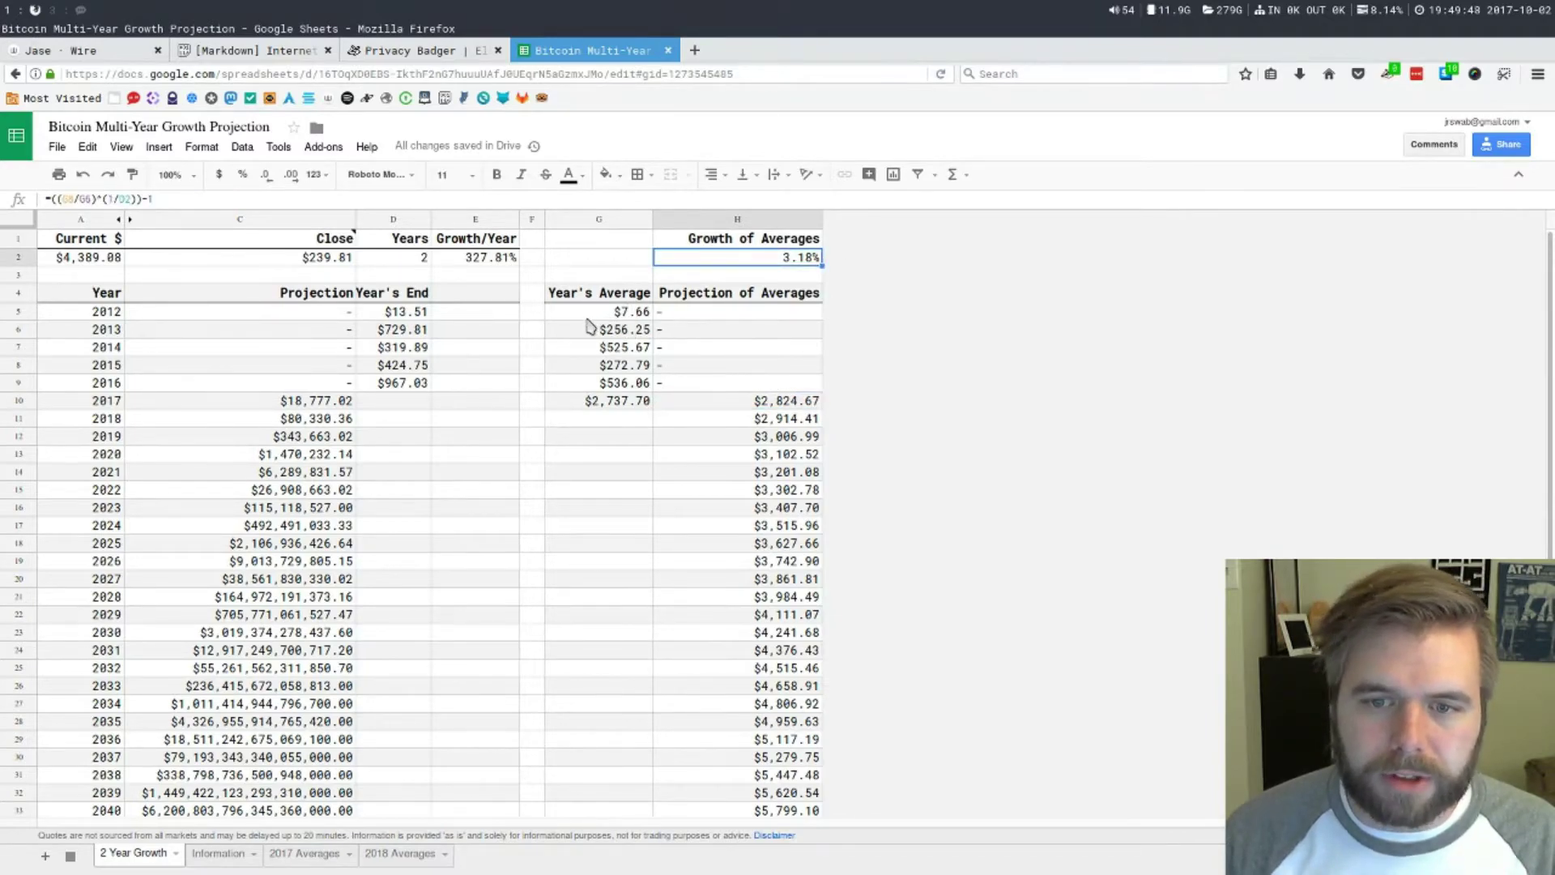
drag(596, 311, 606, 399)
click(532, 330)
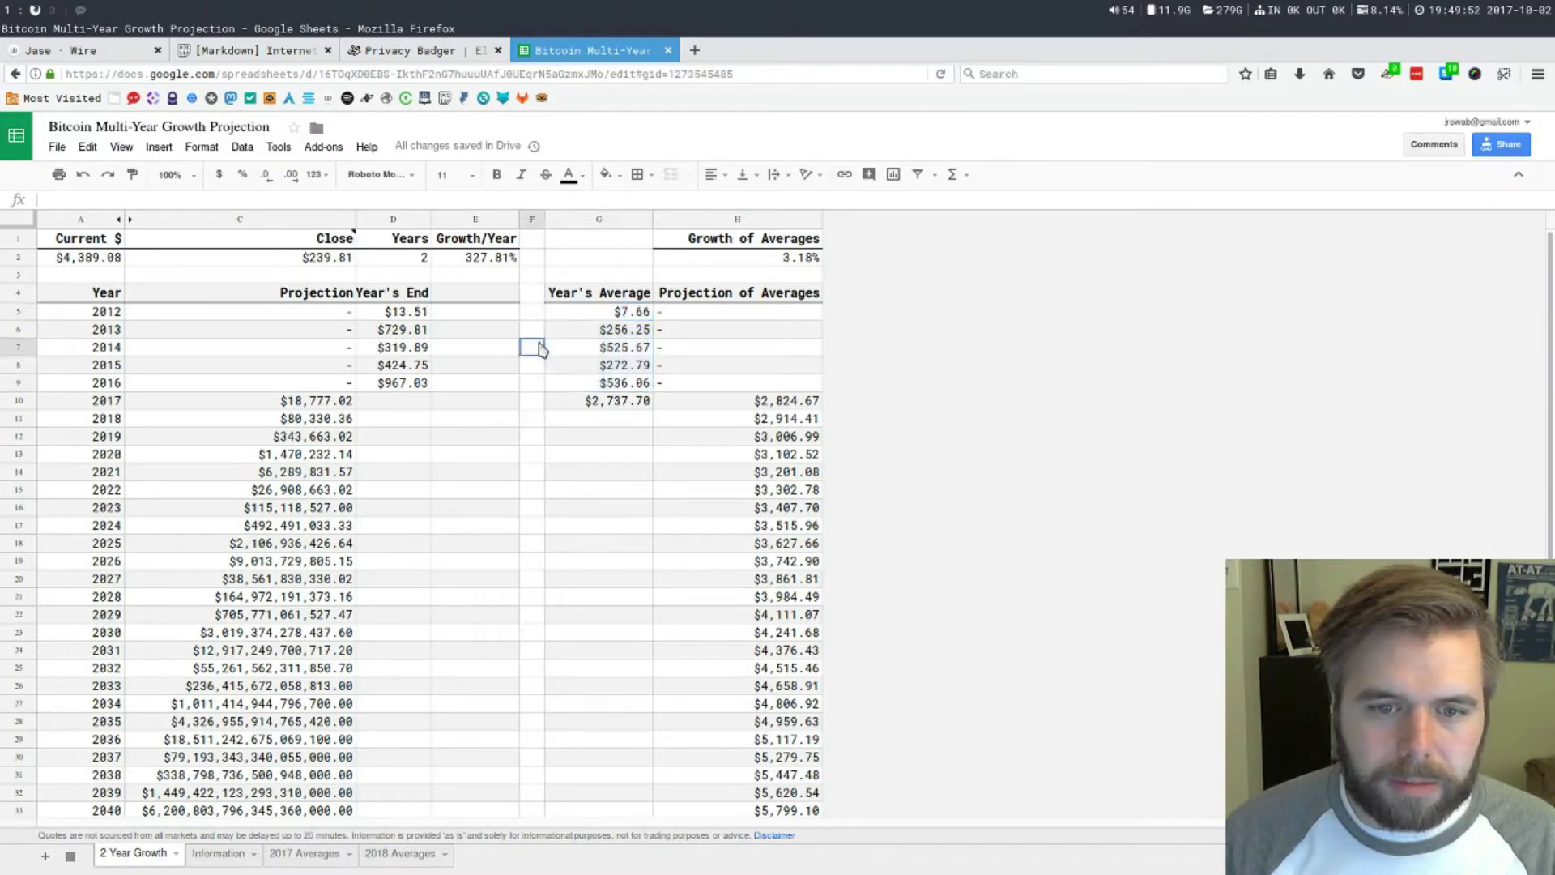
drag(538, 337, 588, 387)
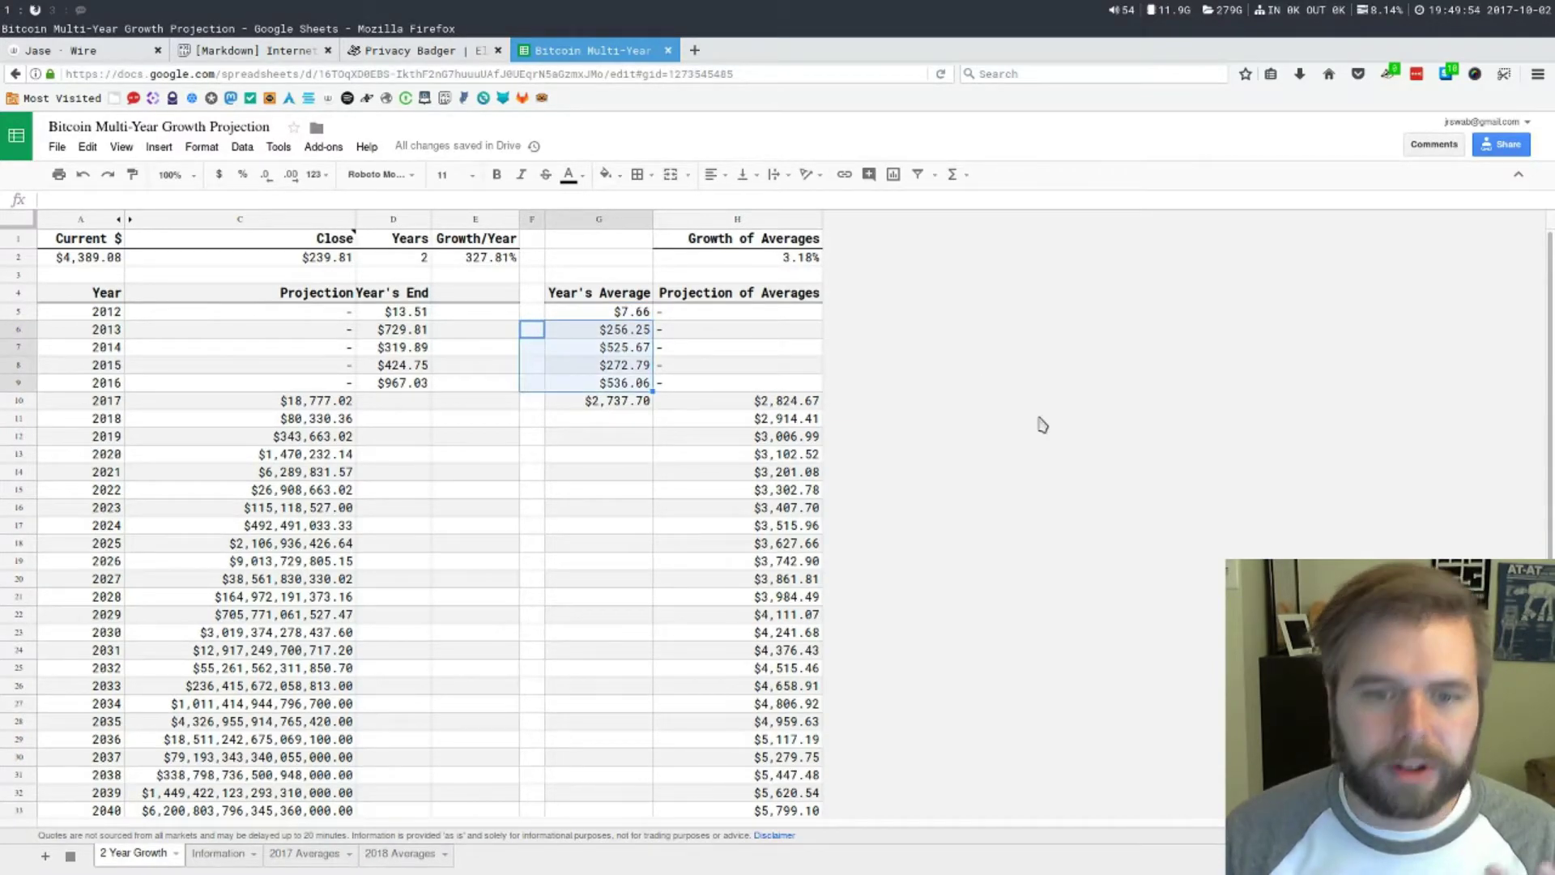
click(615, 405)
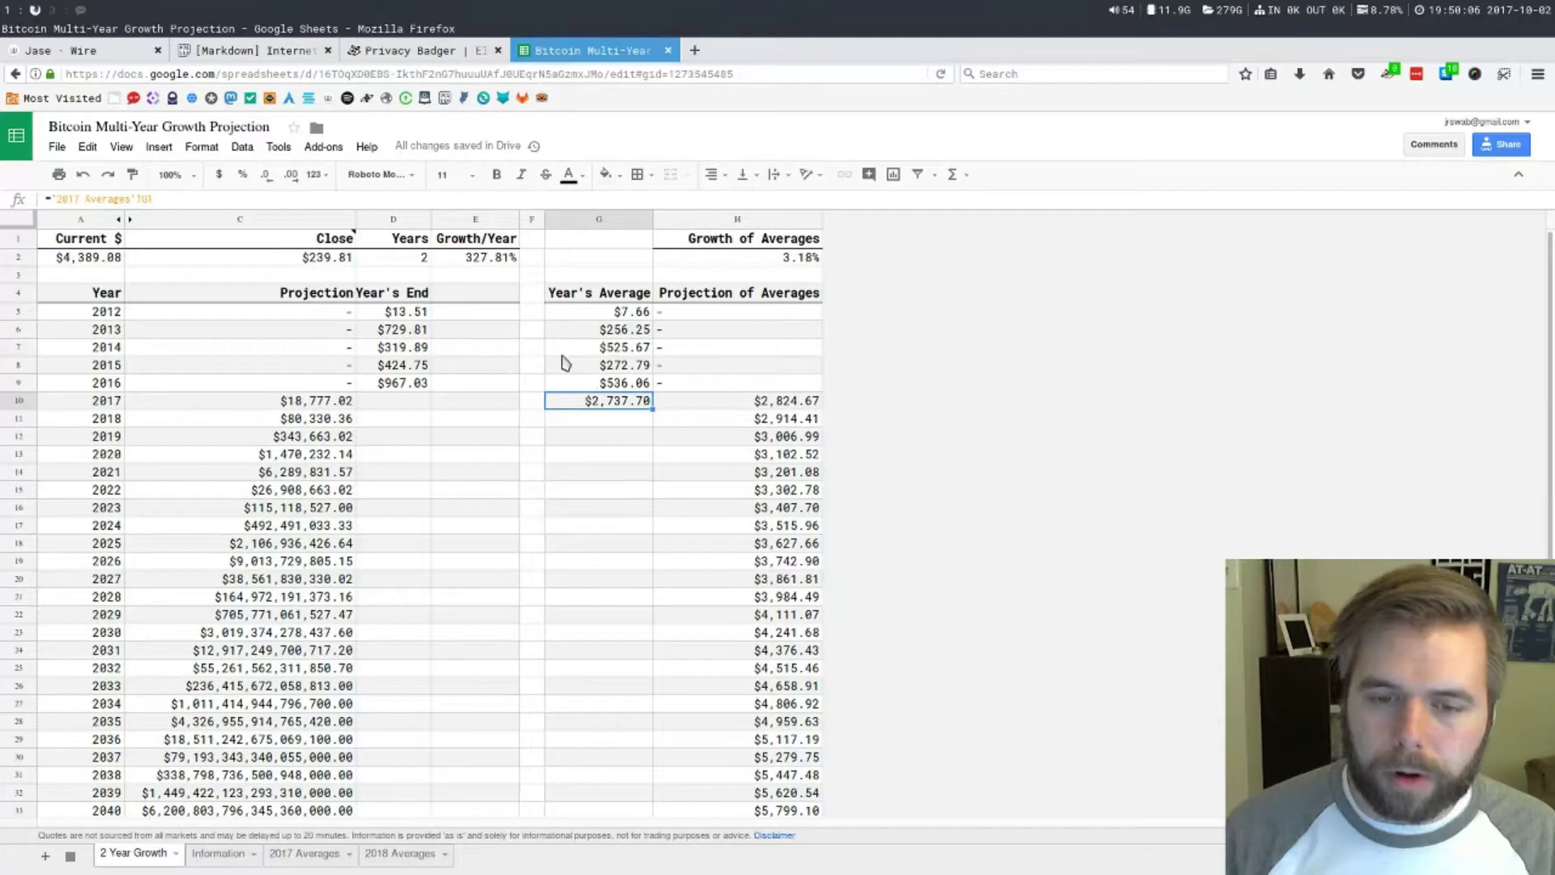
drag(532, 330, 620, 382)
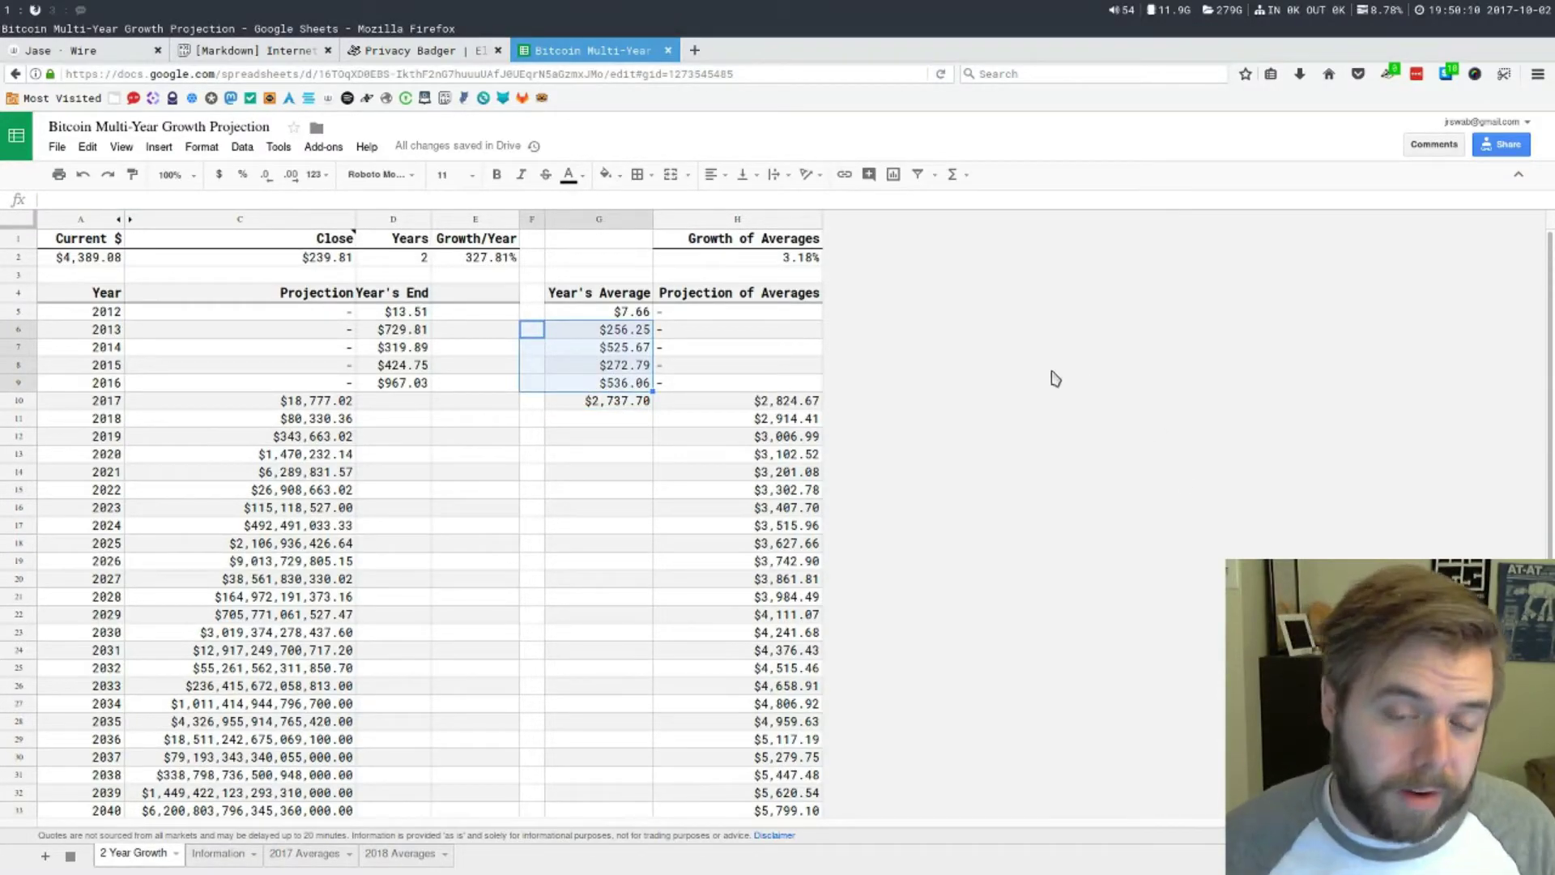
click(930, 372)
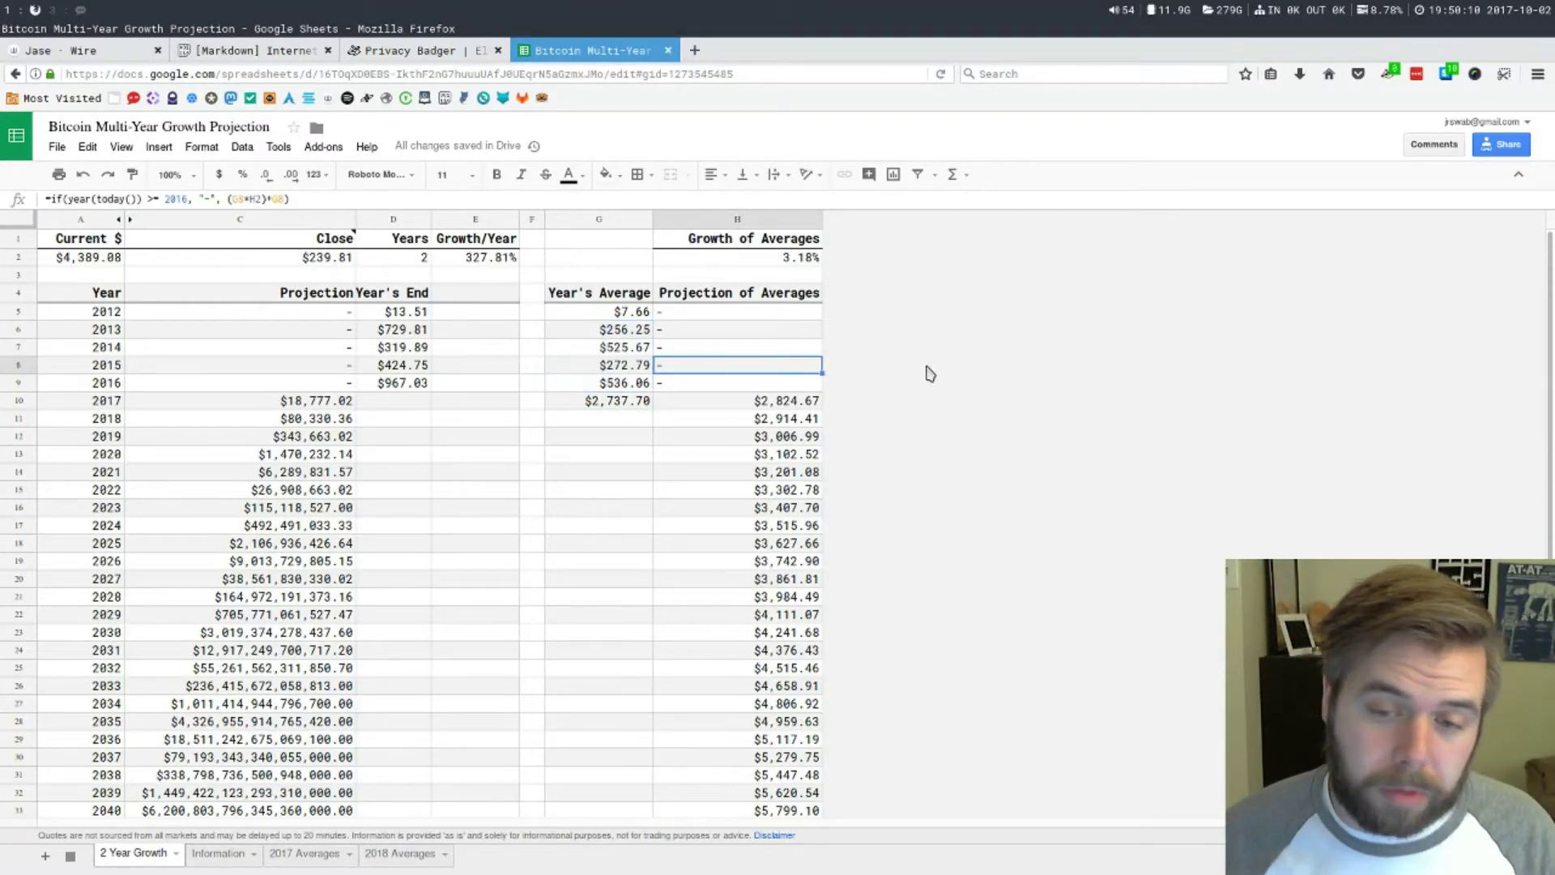
click(575, 441)
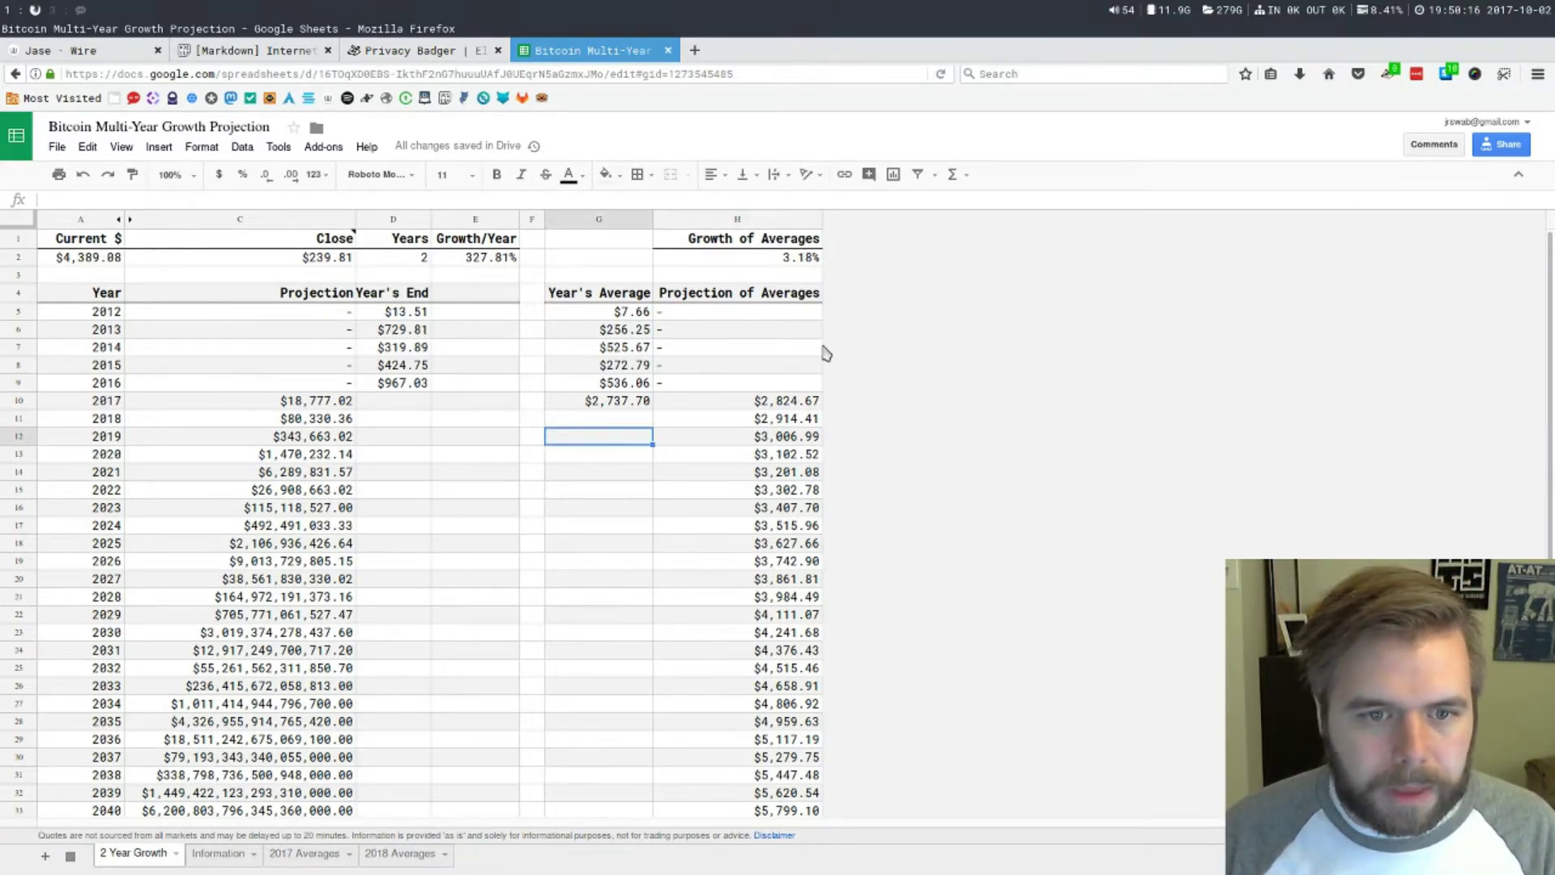
drag(599, 437, 721, 668)
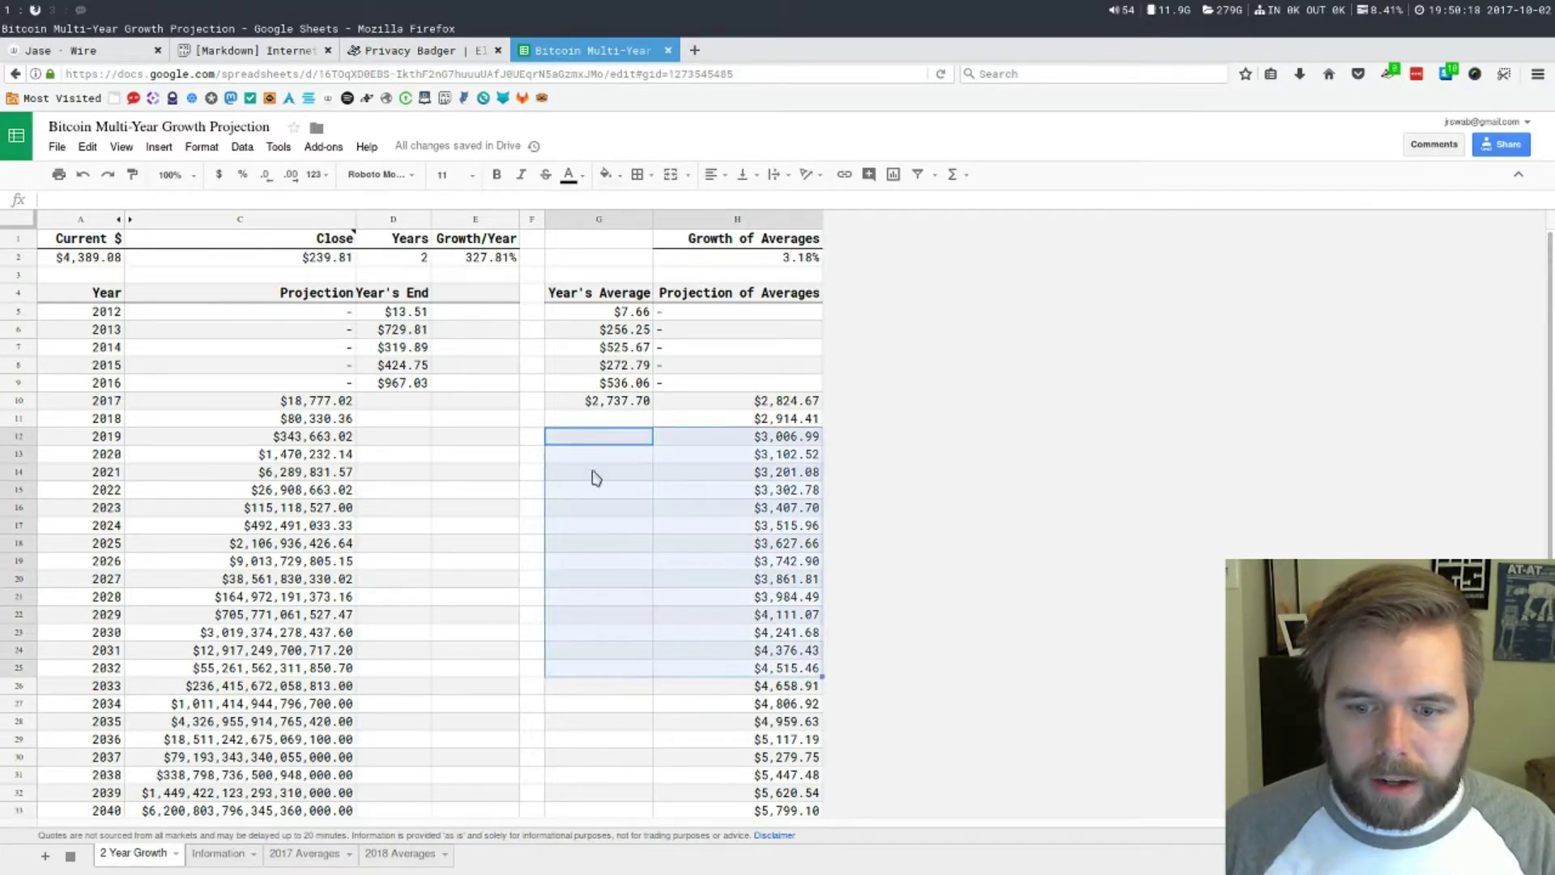
click(389, 260)
click(782, 261)
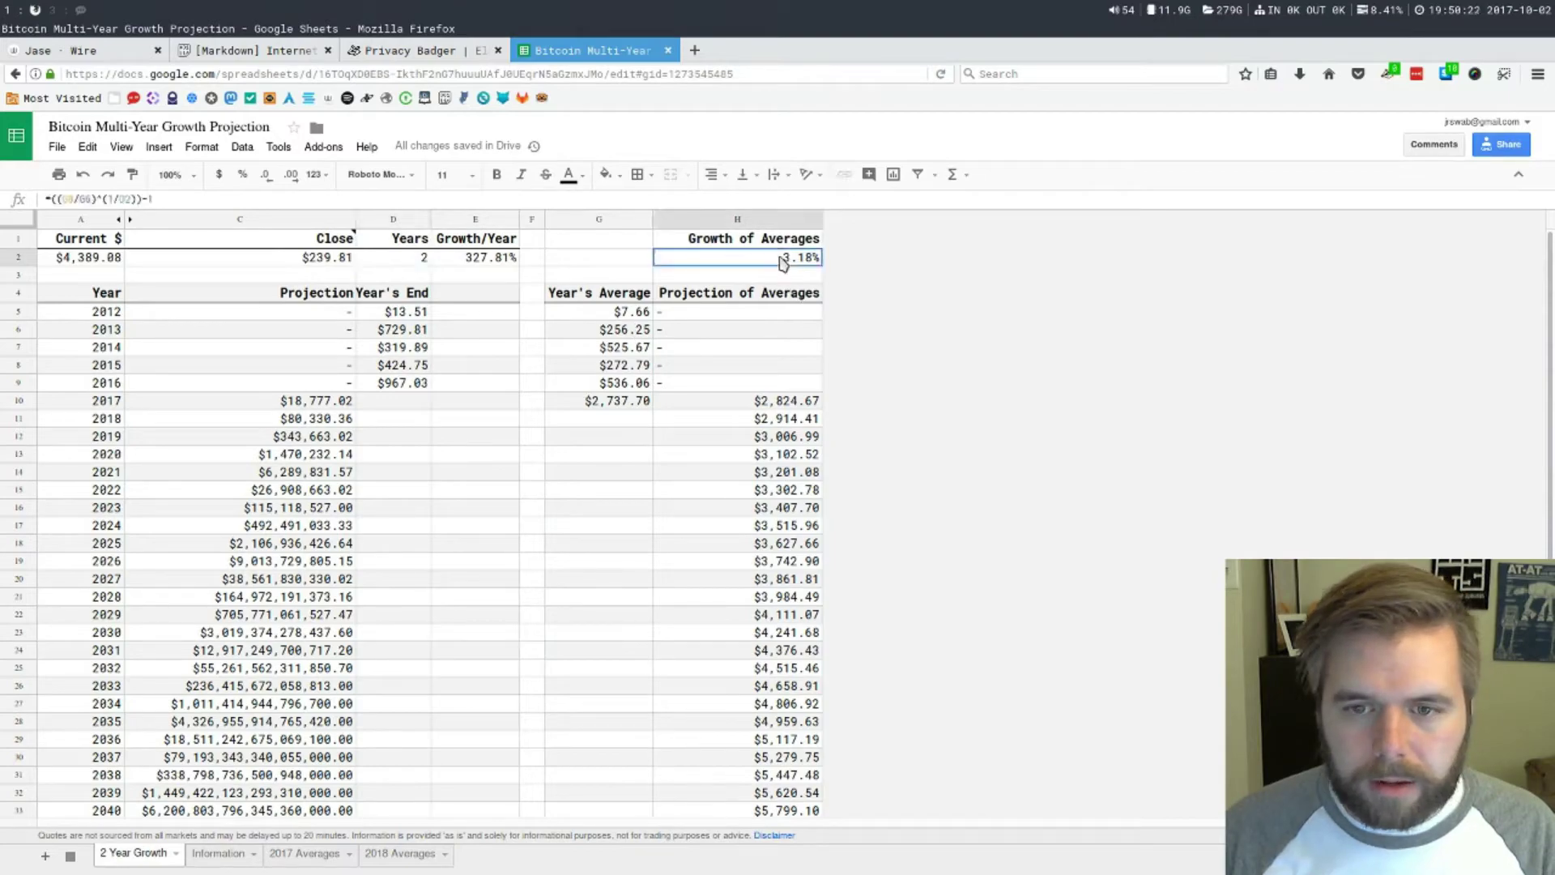
click(631, 405)
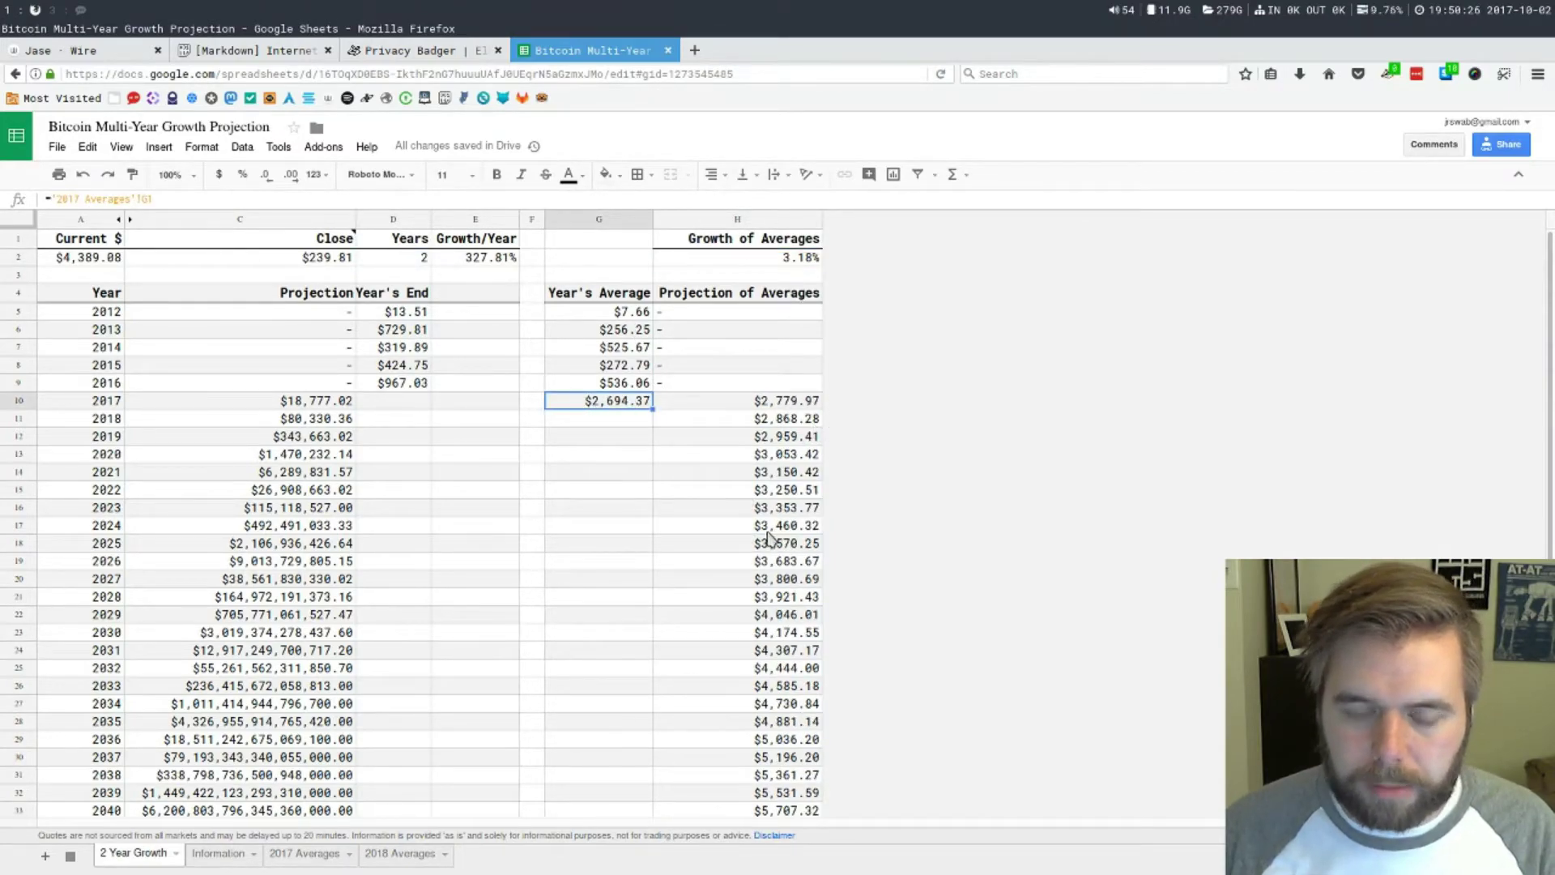
click(301, 856)
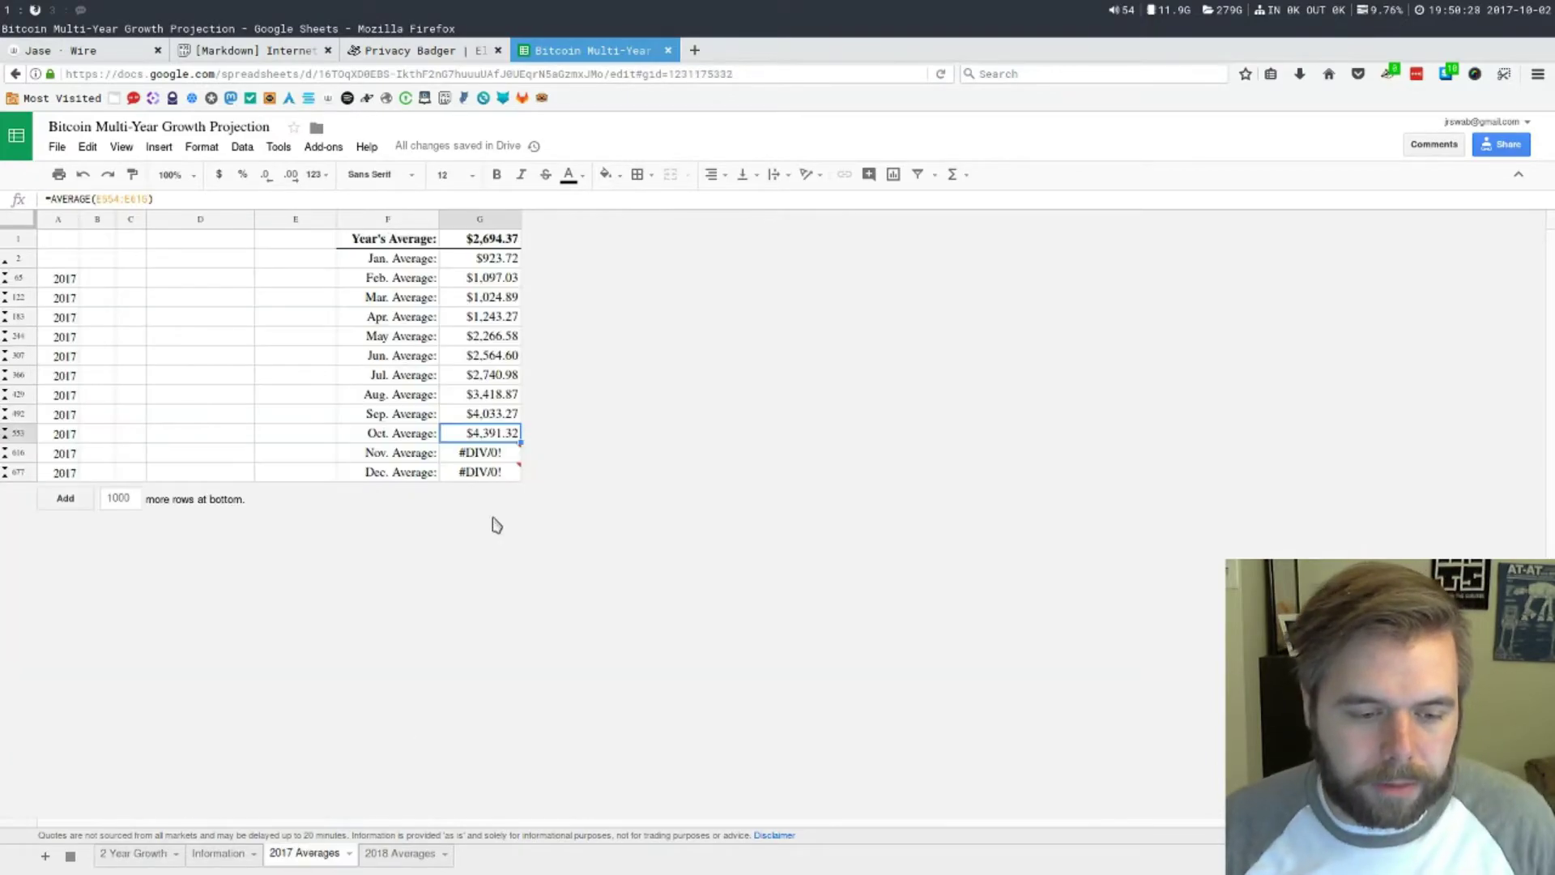
click(149, 863)
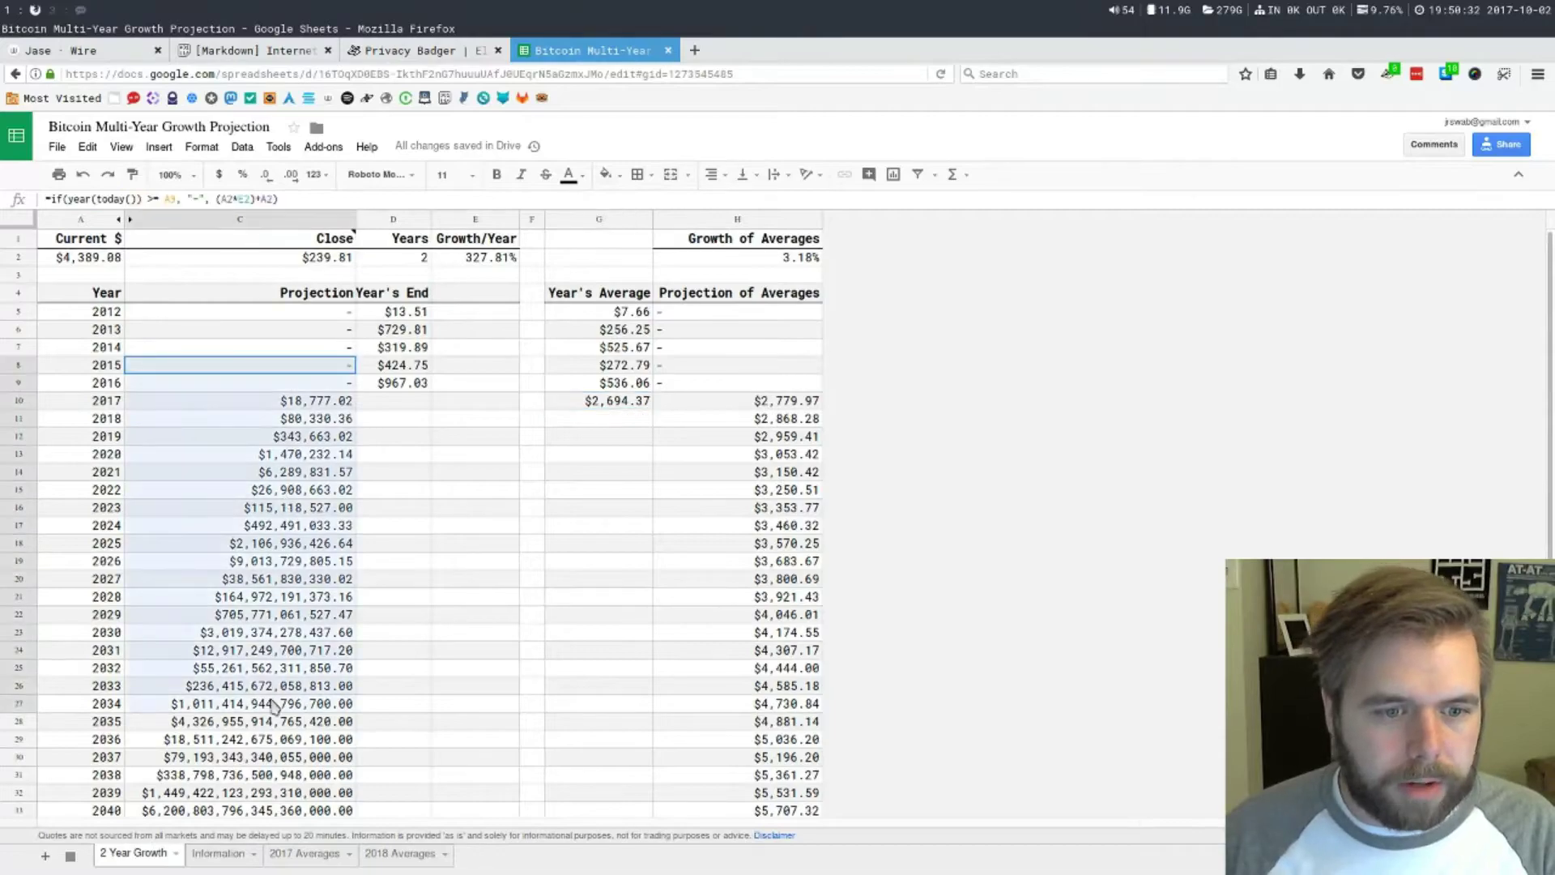
drag(274, 705, 209, 389)
drag(73, 259, 511, 427)
click(511, 419)
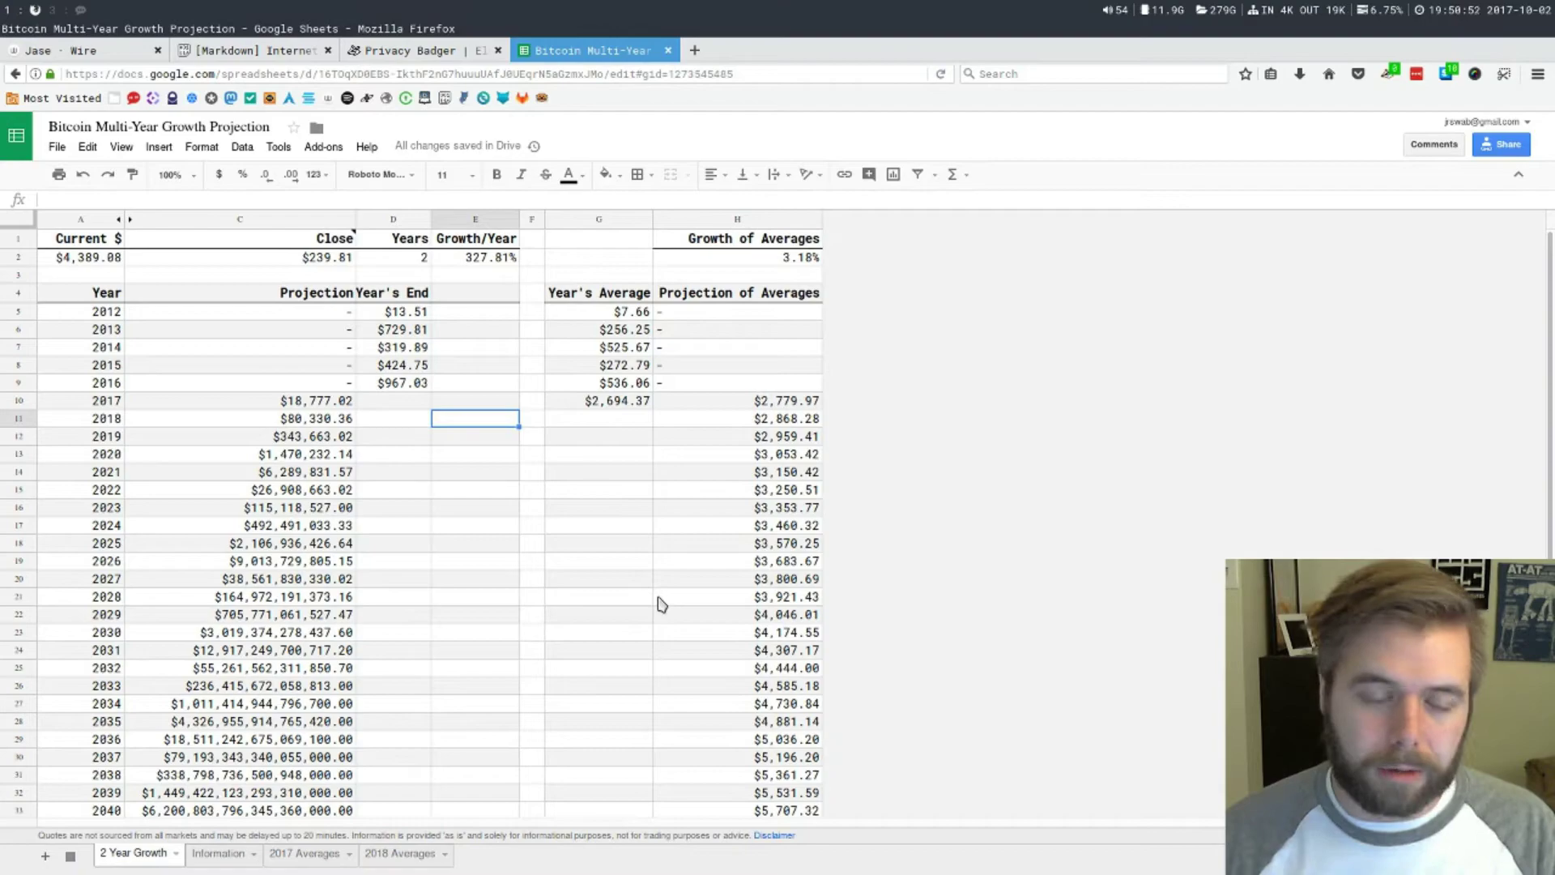
- Check the Years value and the 2016, 2014 and 2012 year-end prices, then select D2
click(409, 259)
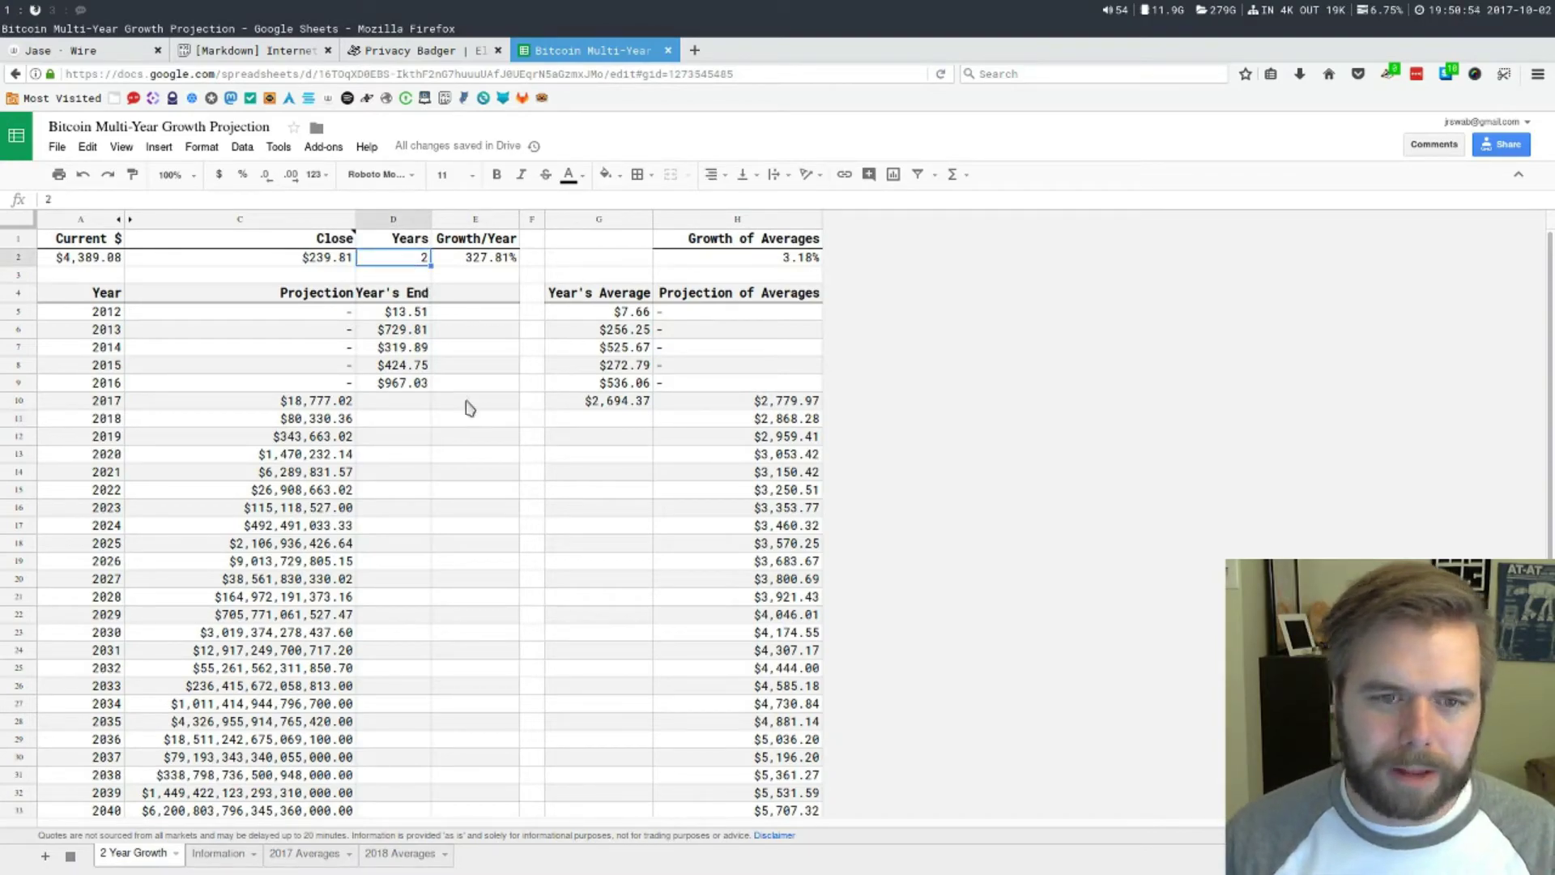
click(388, 382)
click(394, 348)
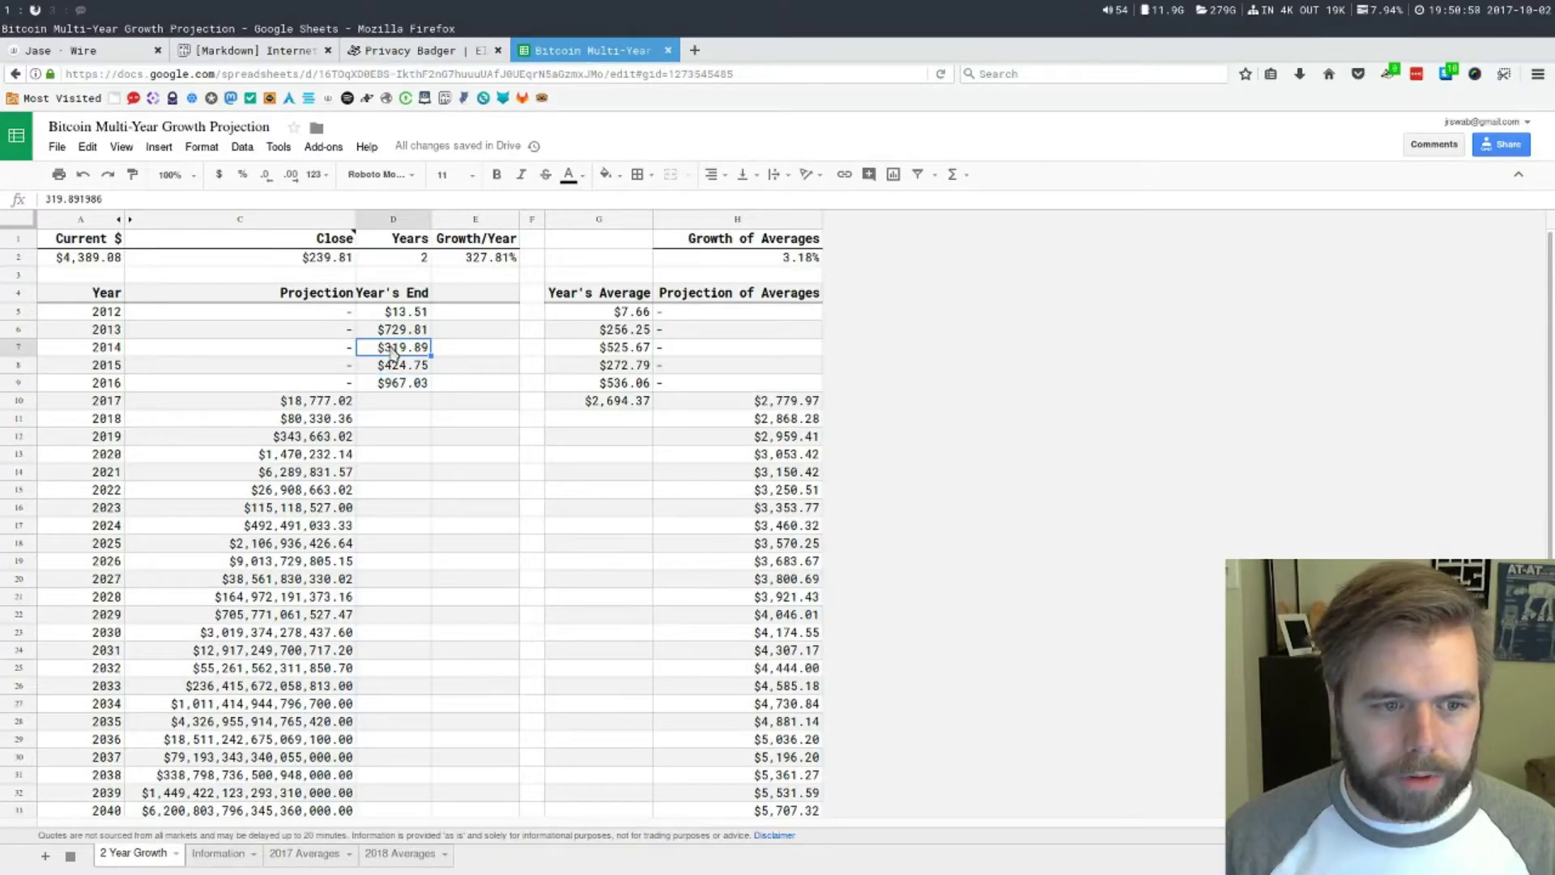
click(402, 315)
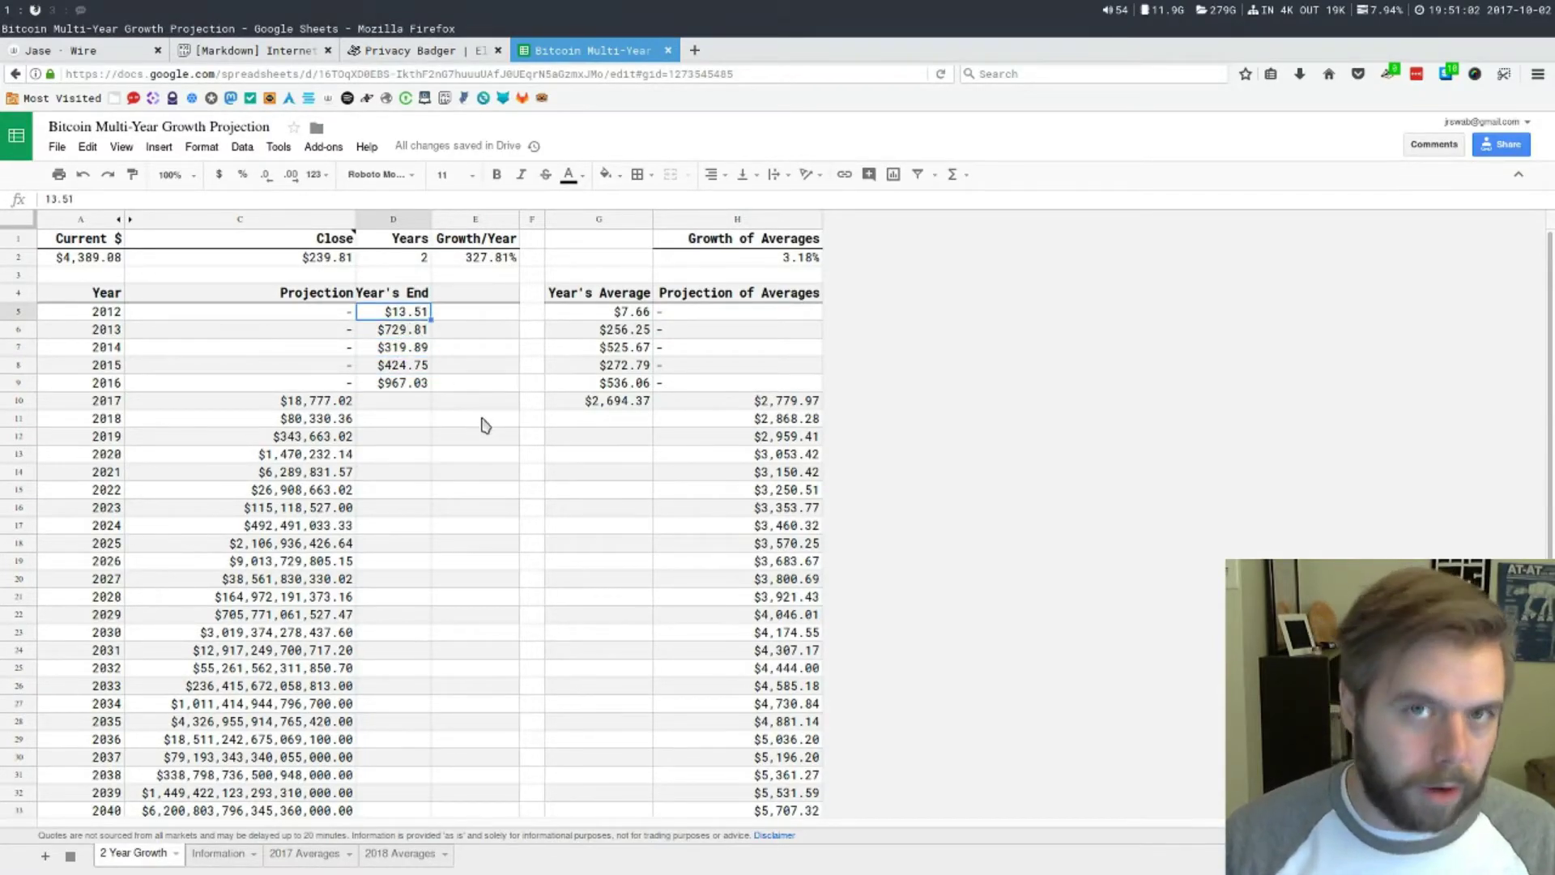
click(421, 260)
- Change Years in D2 to 5 and confirm Close recalculates to $12.89
text(5)
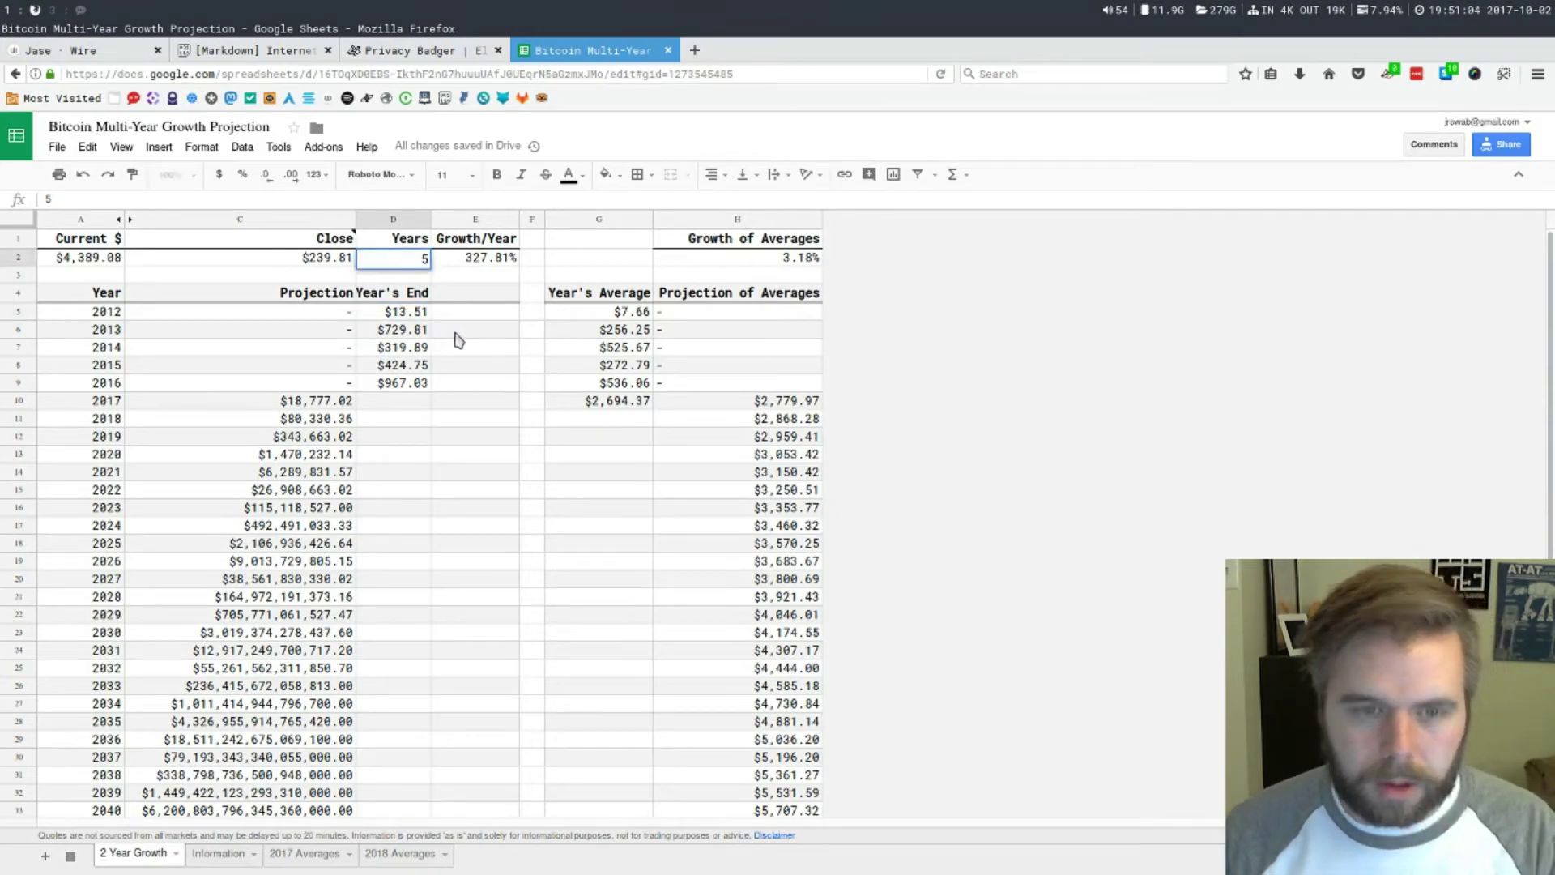
click(471, 318)
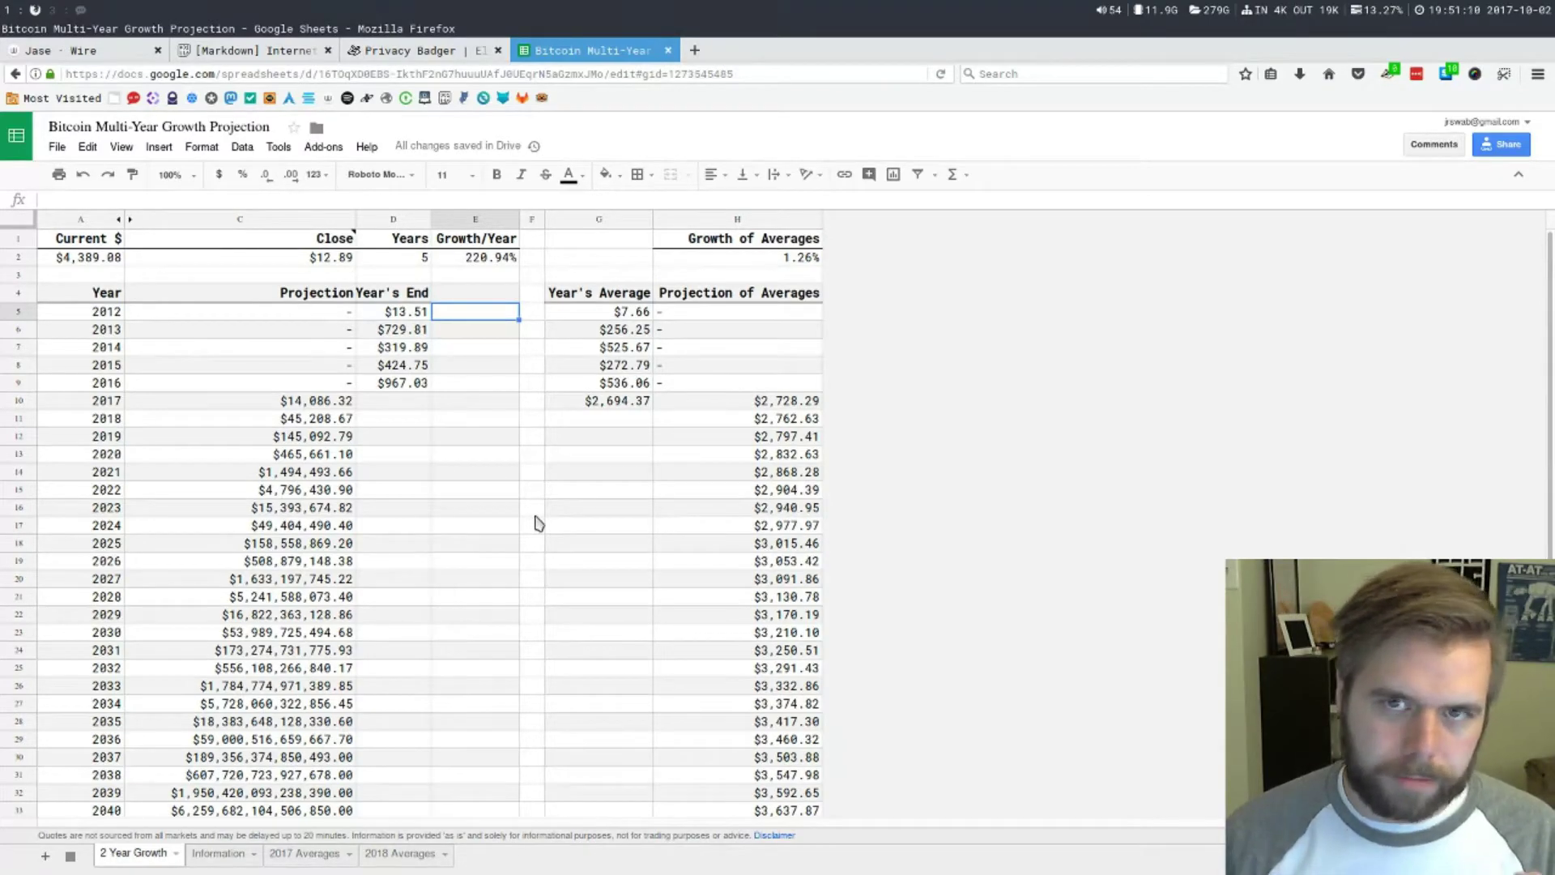
click(88, 263)
click(236, 267)
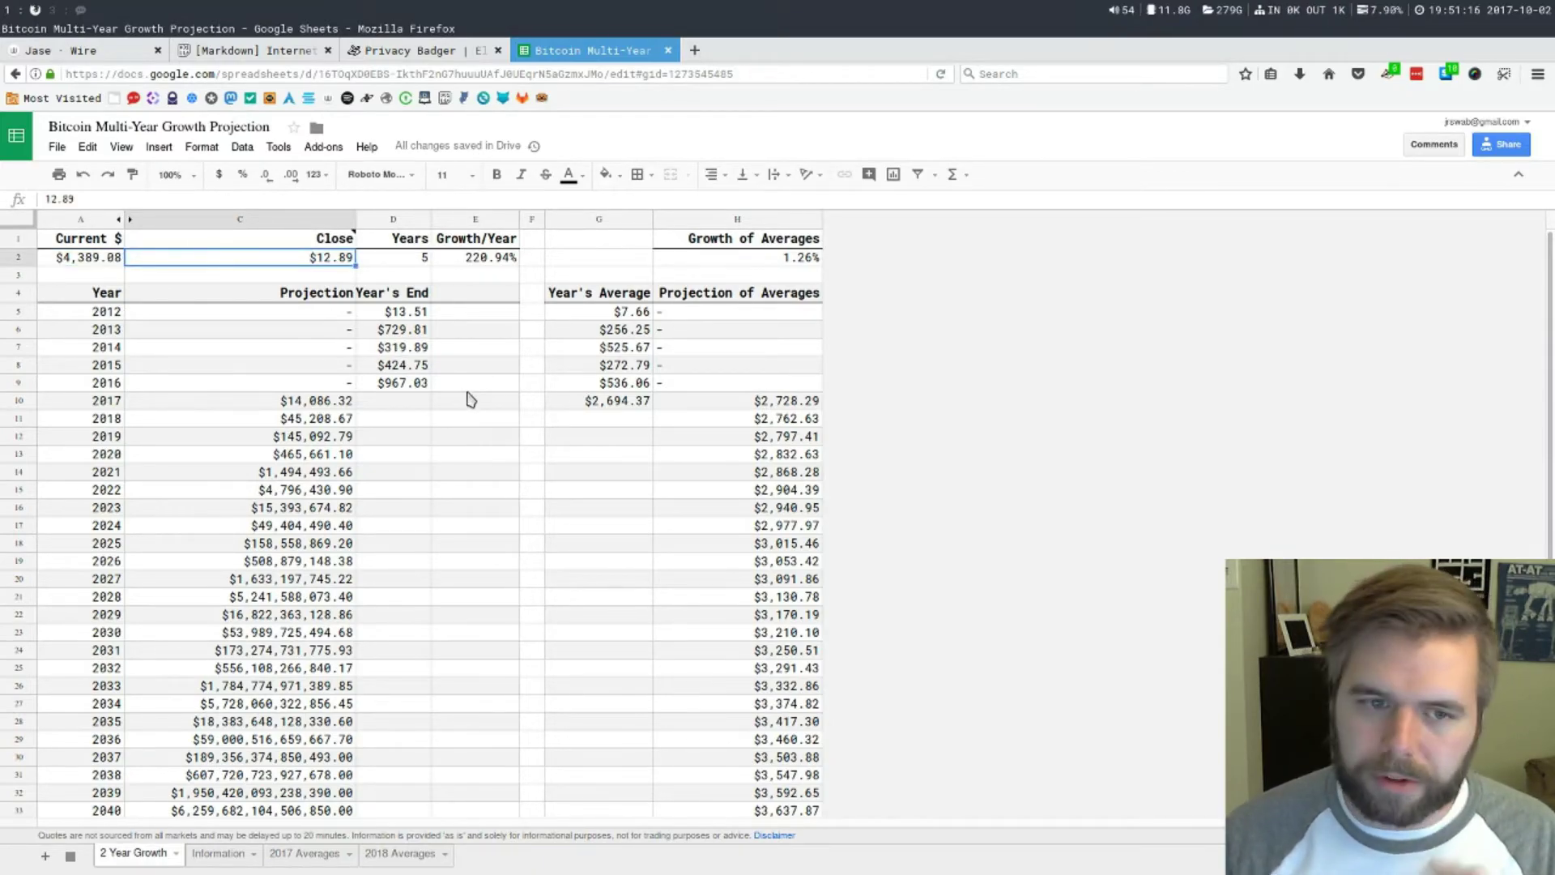
- Inspect the recalculated 2017–2021 projections and the averages column with 1.26% growth
click(298, 406)
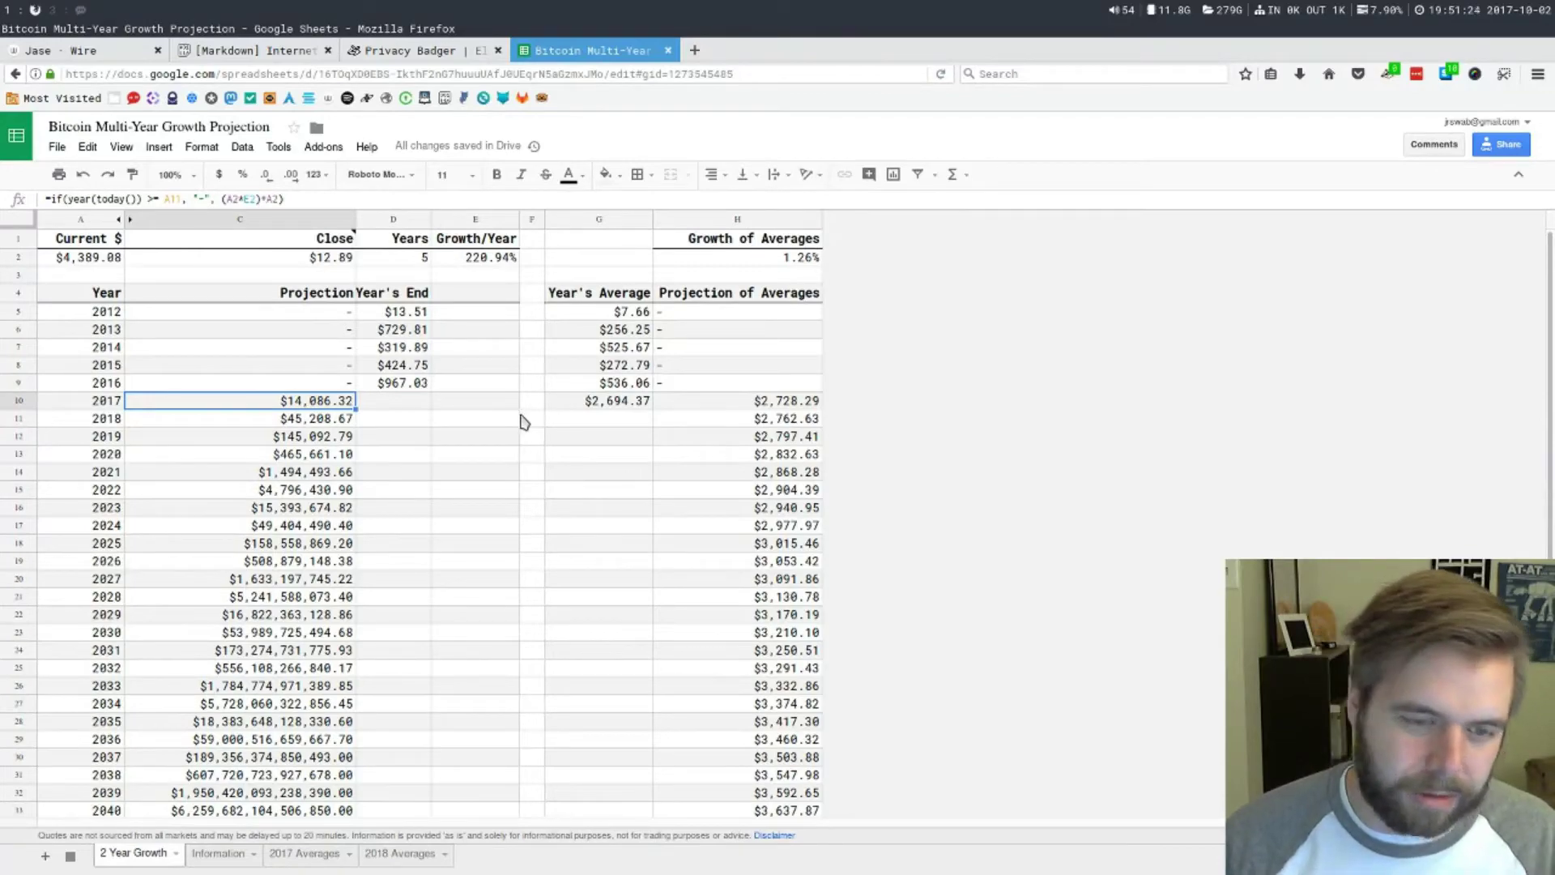
click(220, 455)
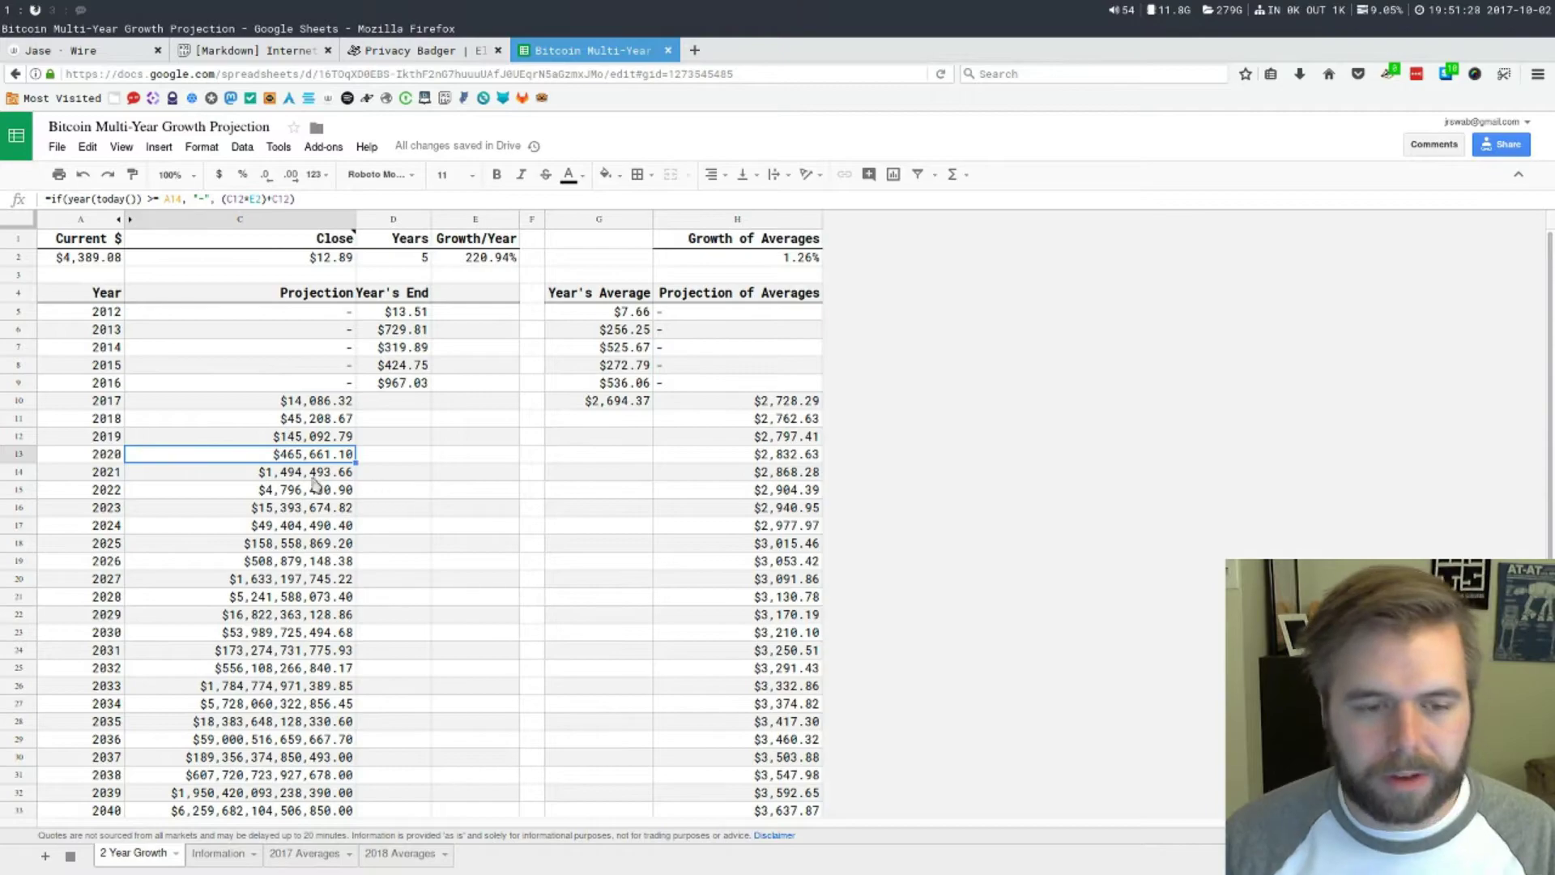
click(229, 477)
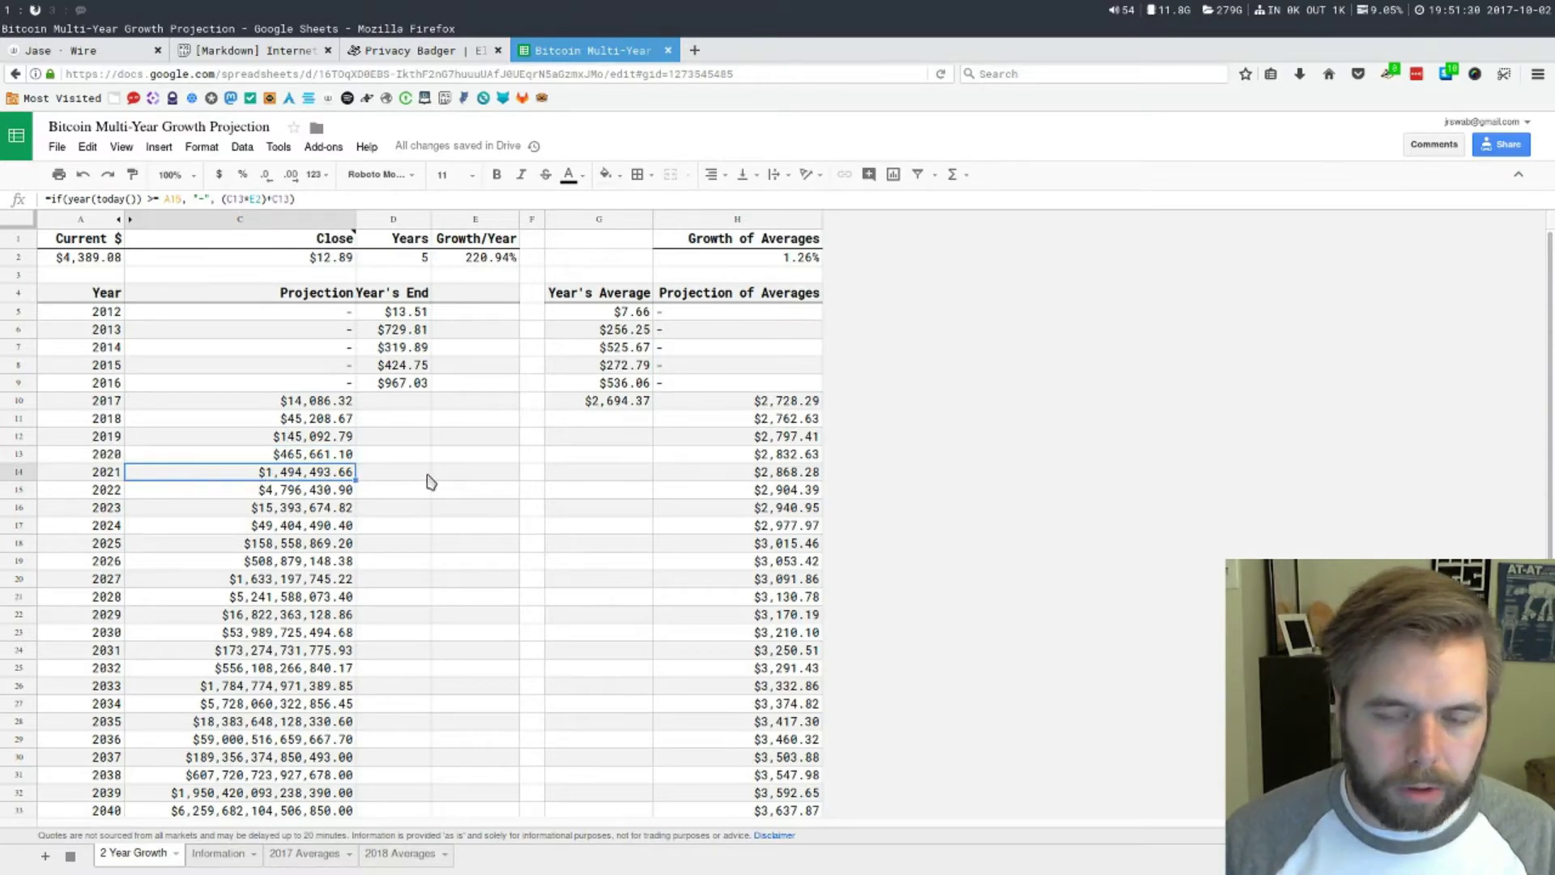
click(684, 404)
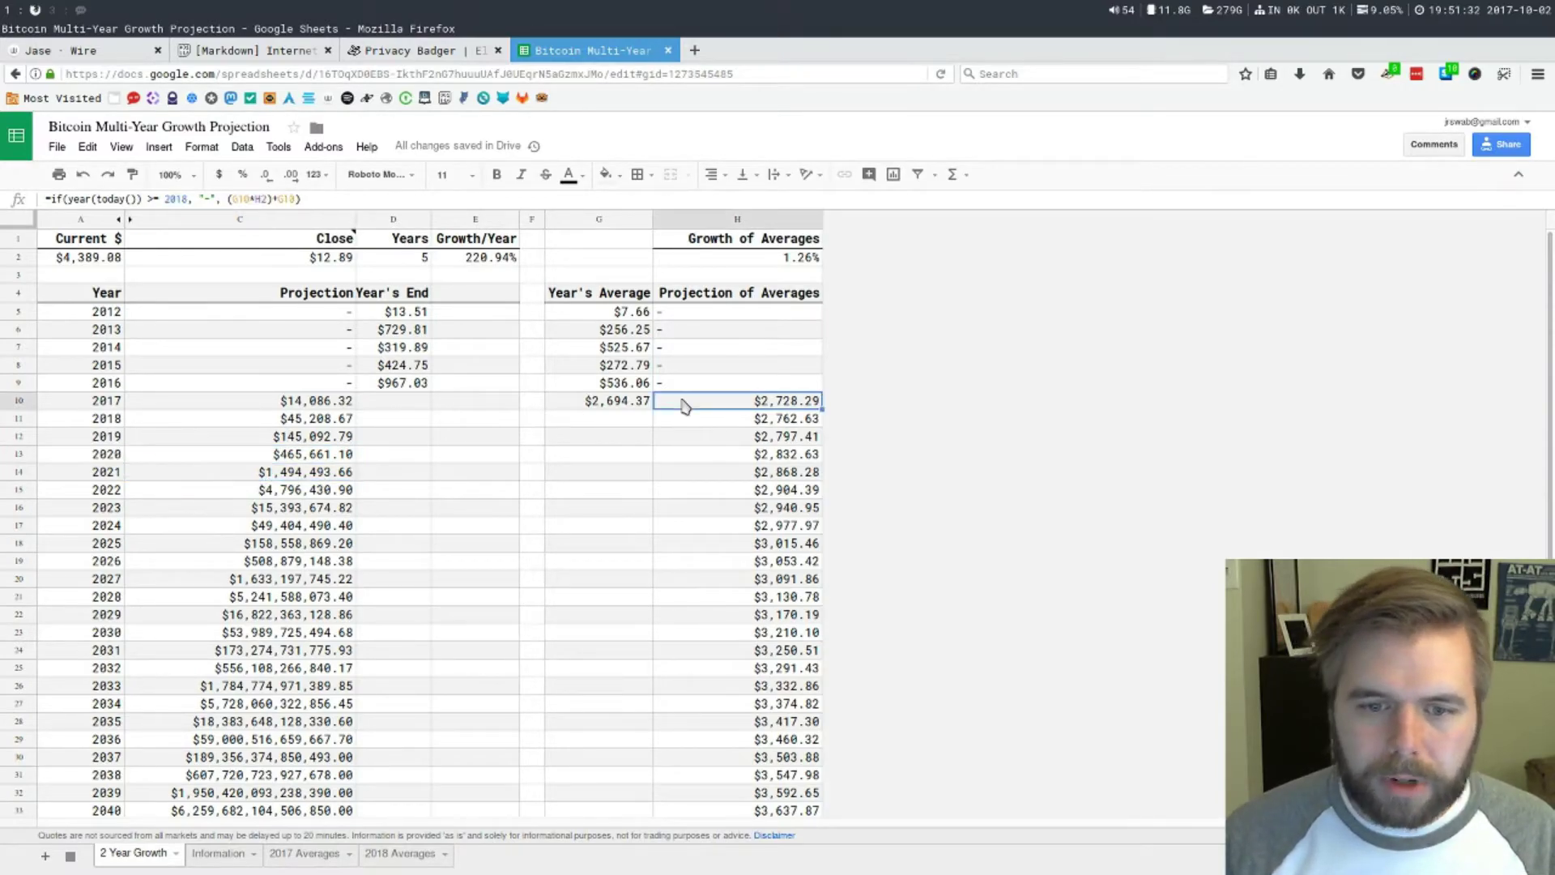
click(771, 261)
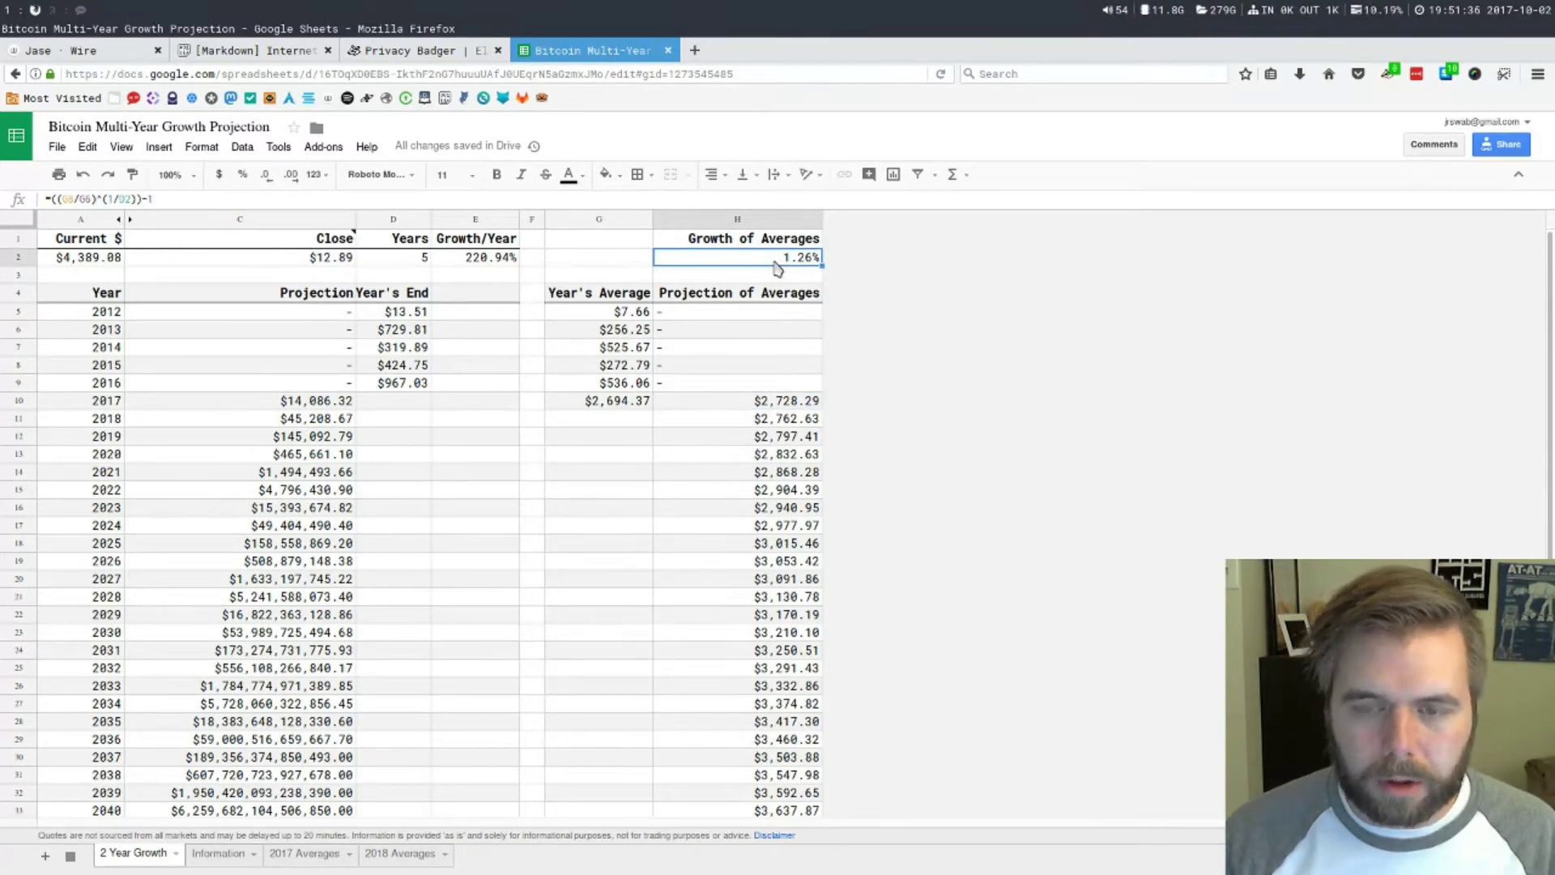
drag(723, 406, 703, 830)
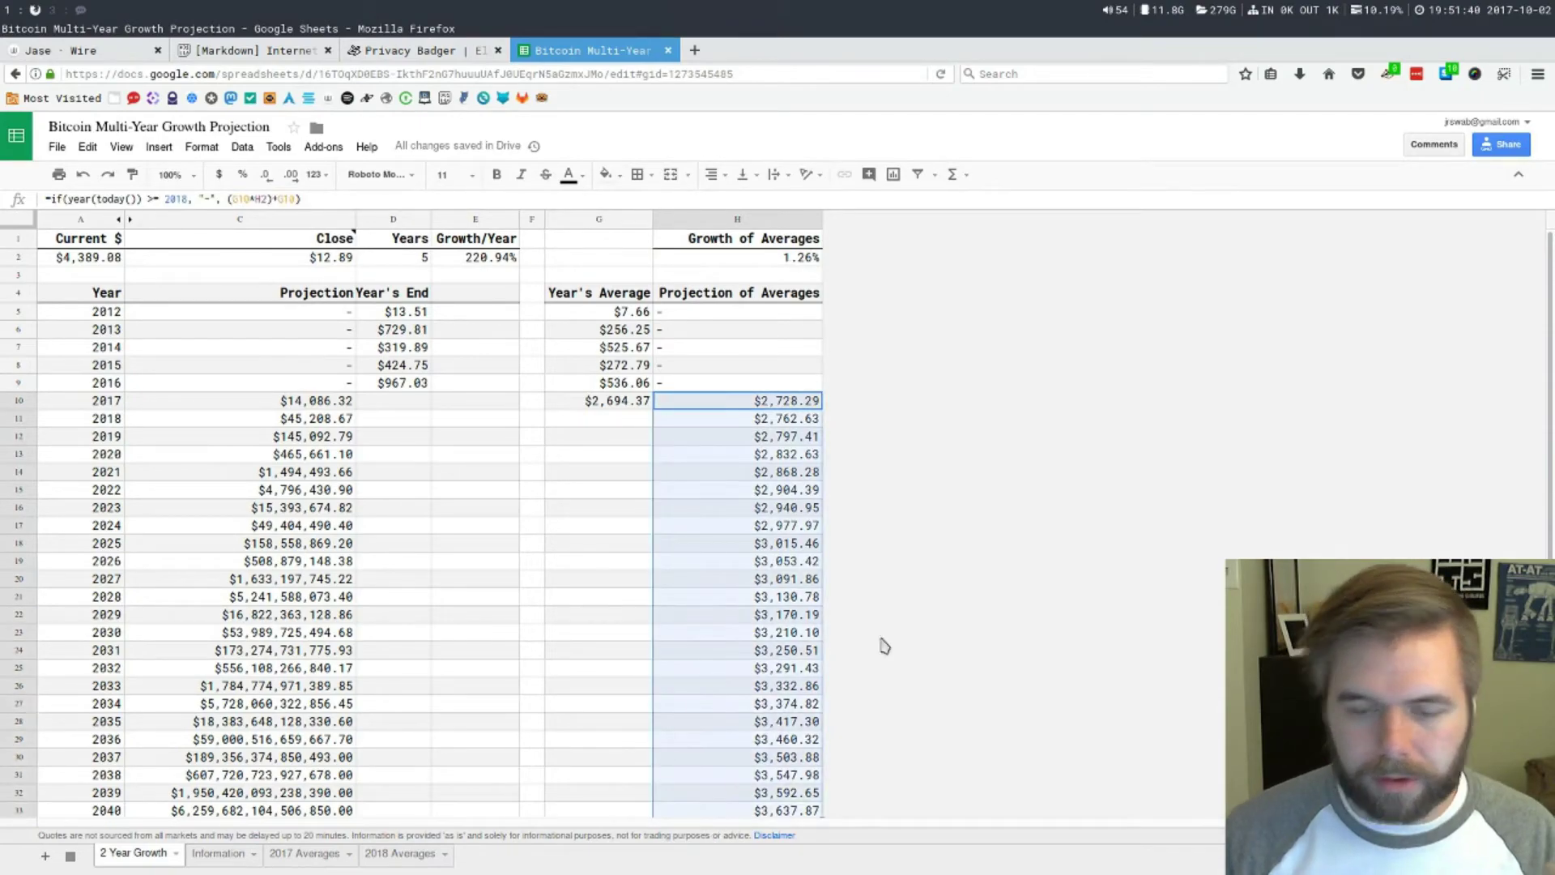
click(737, 579)
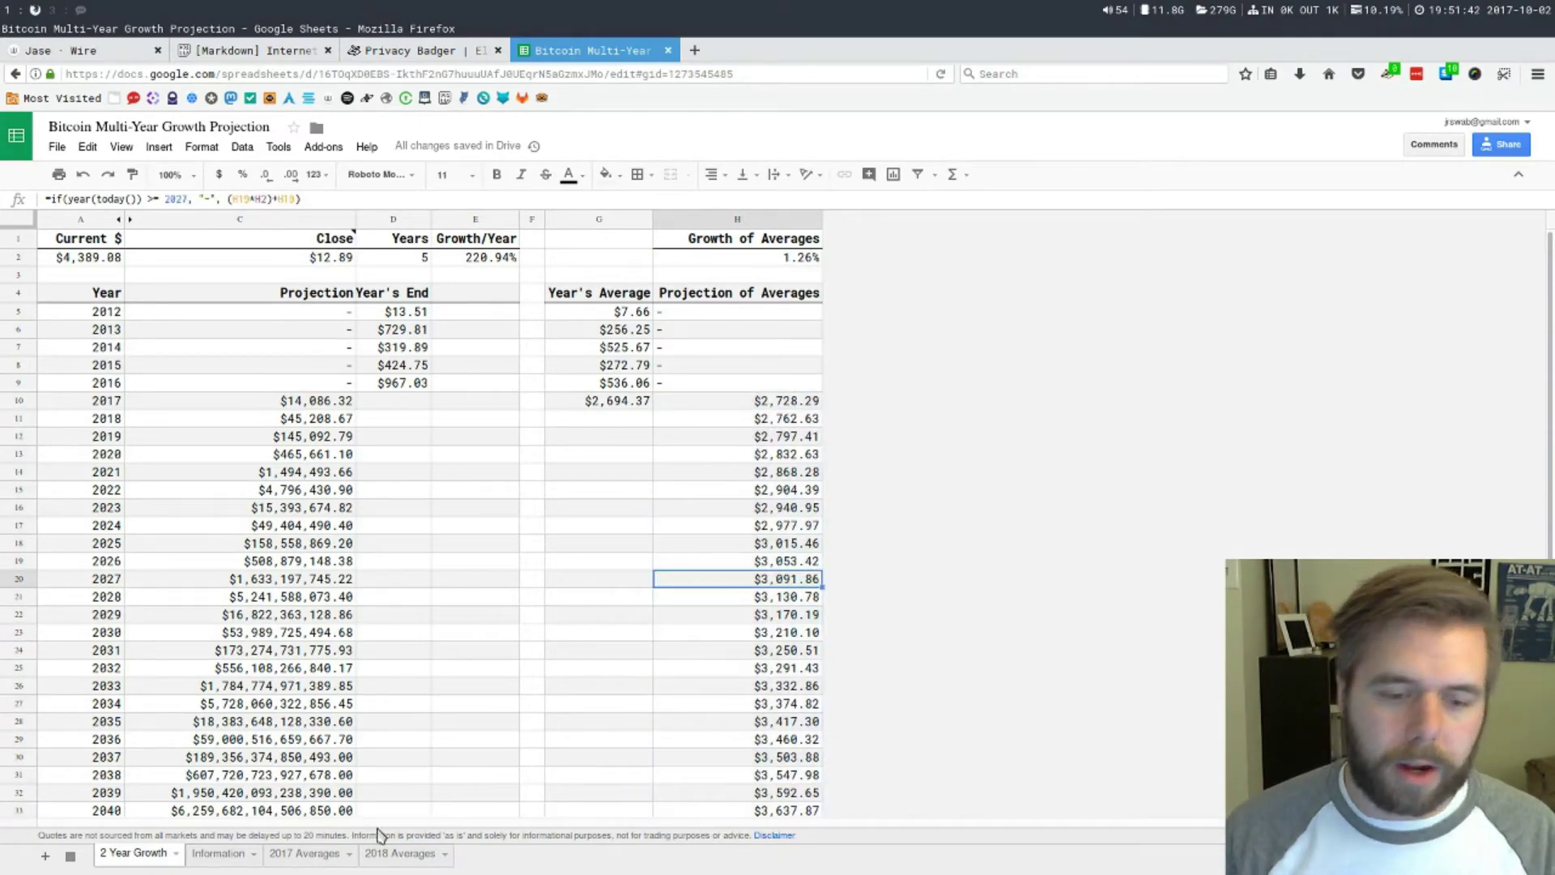
- Expand the 2017 Averages daily-data row group, scroll through it, then return to 2 Year Growth
click(310, 853)
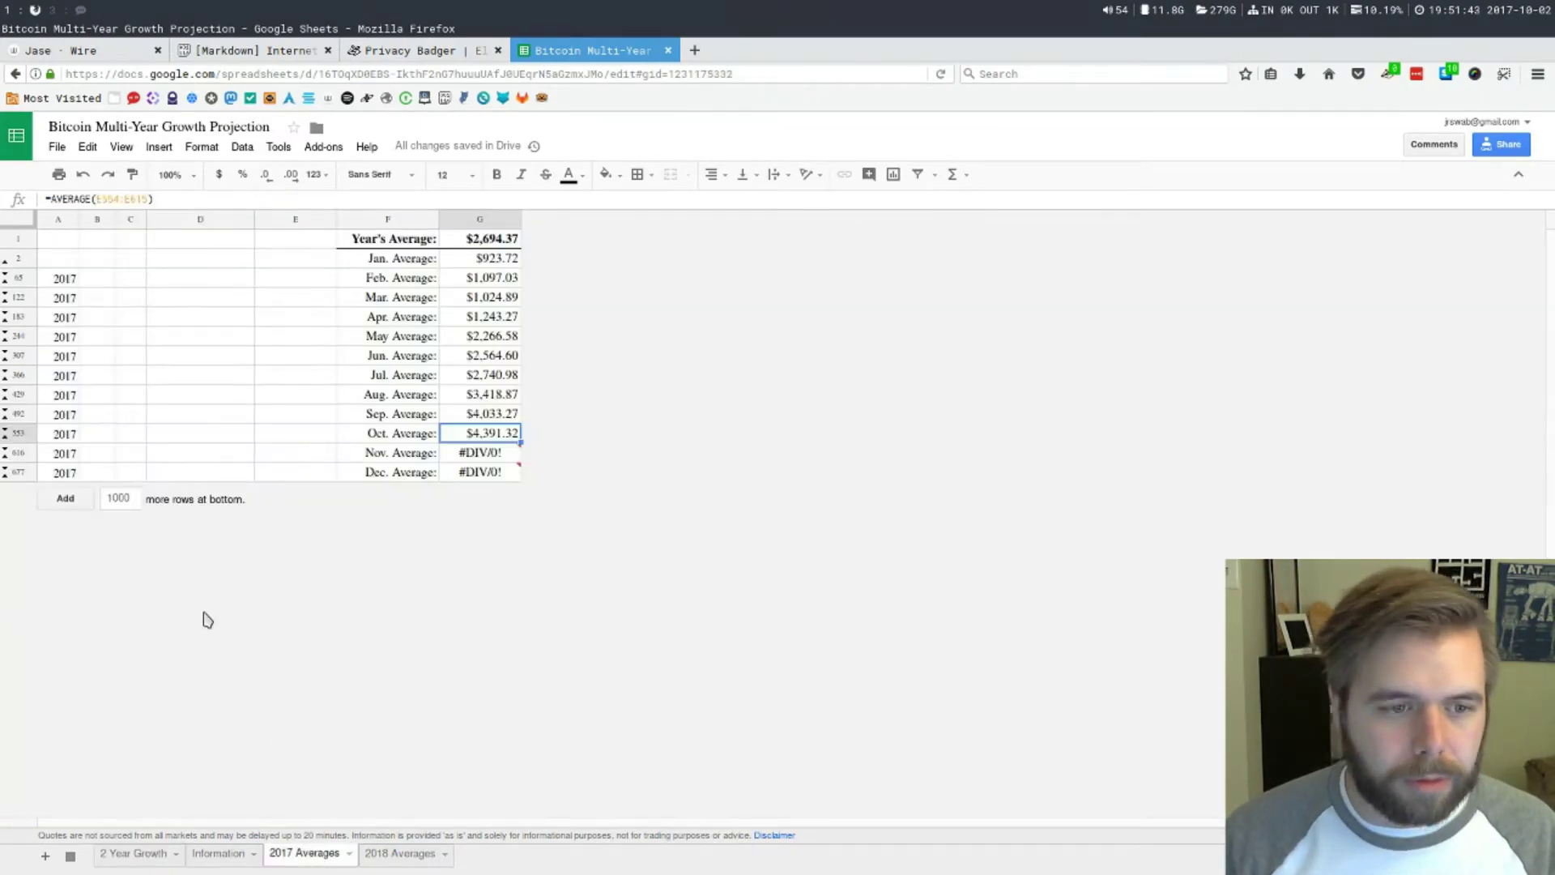
click(5, 278)
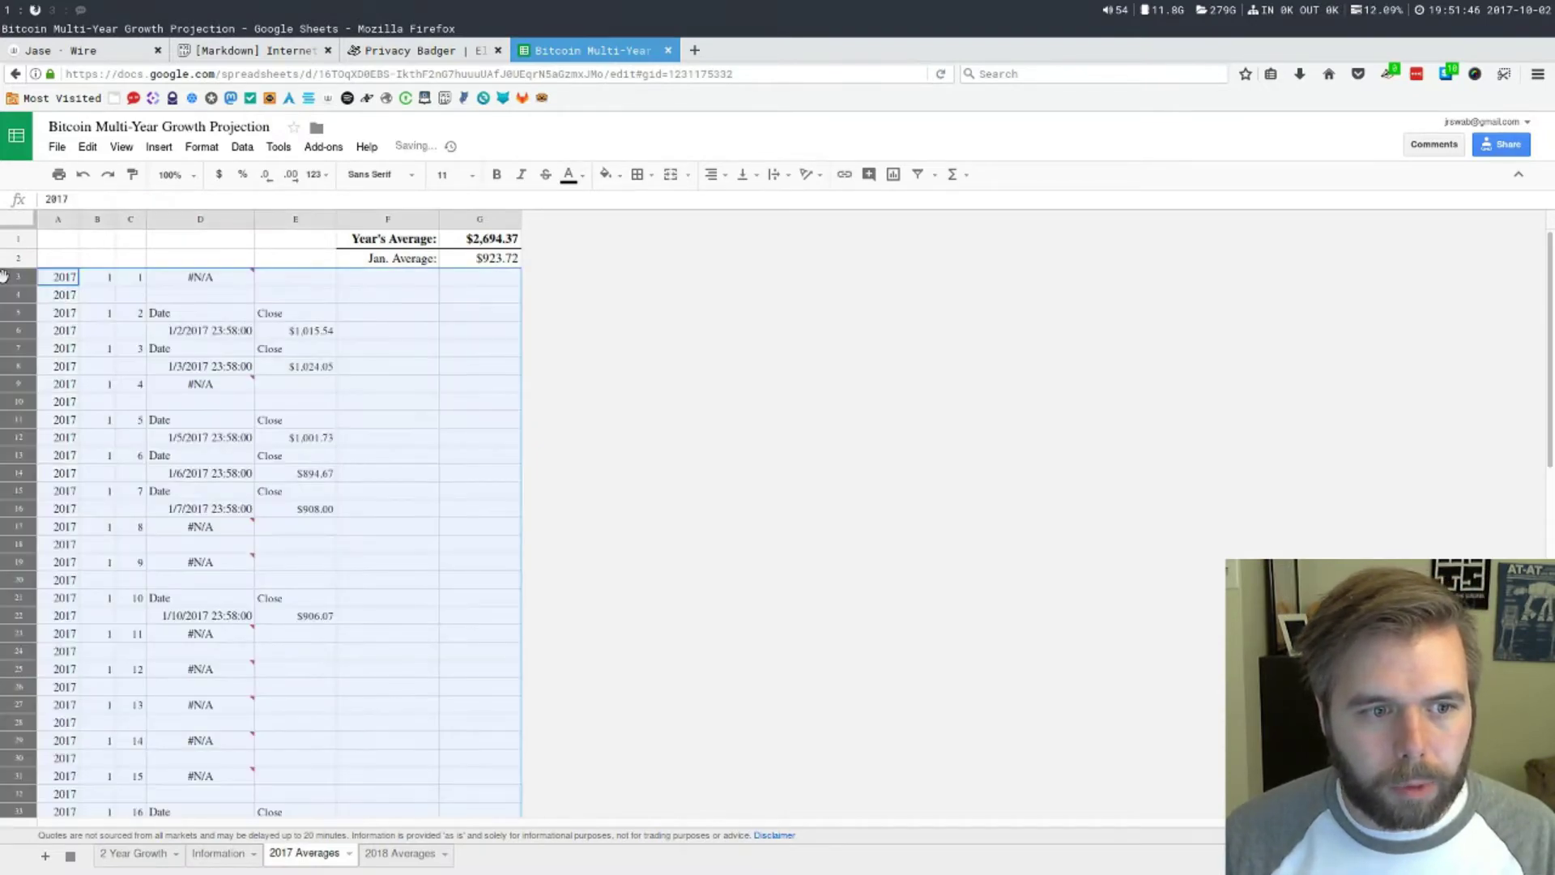
click(376, 530)
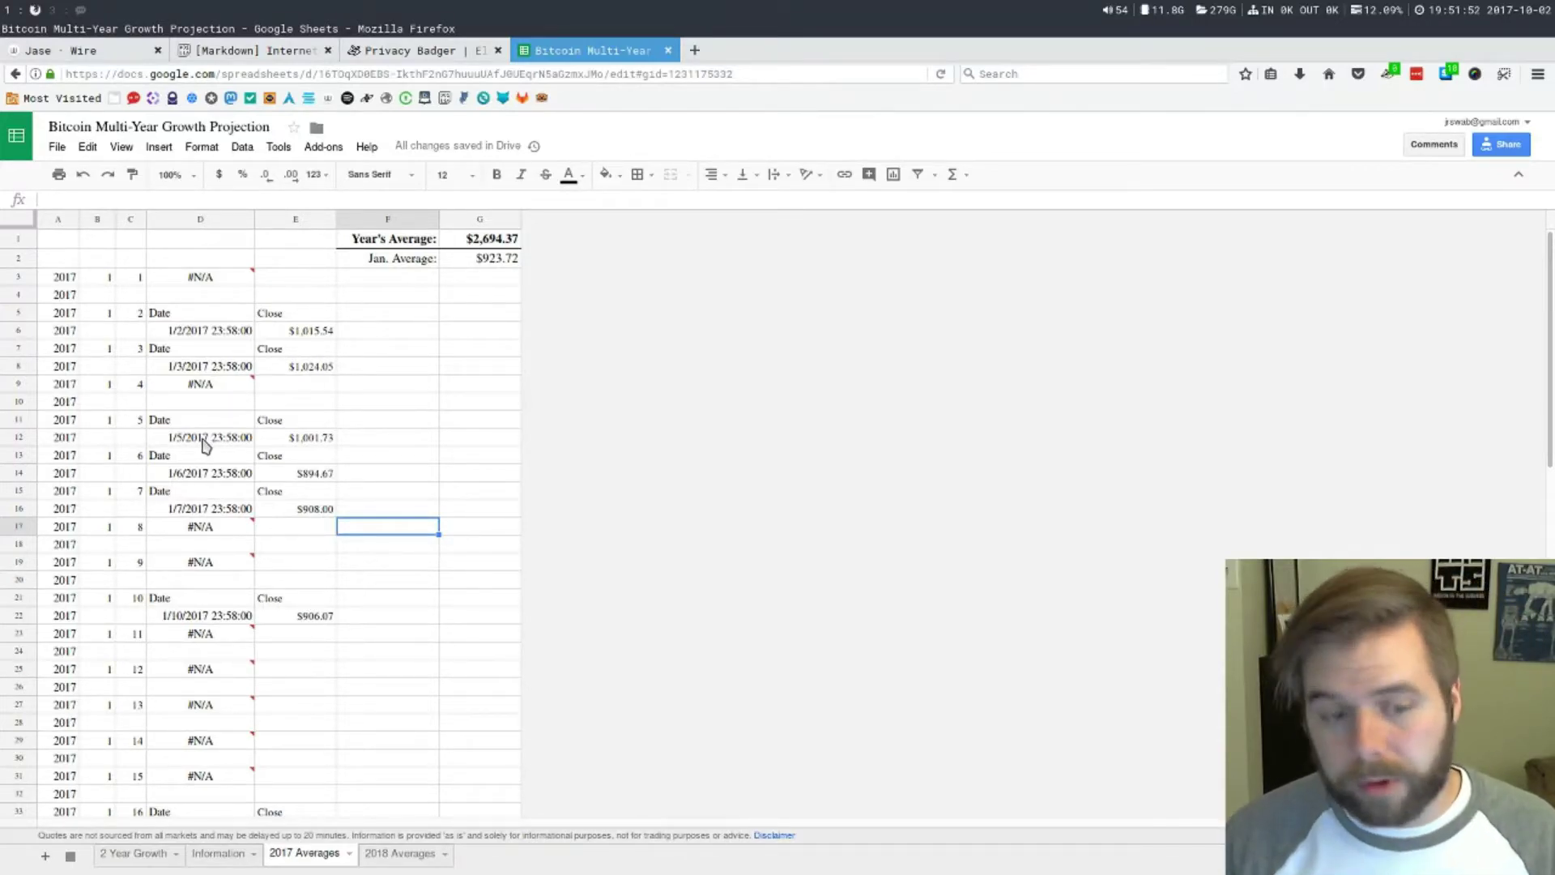
scroll(316, 593, down, 1)
scroll(316, 592, down, 10)
scroll(316, 590, down, 3)
scroll(316, 590, up, 15)
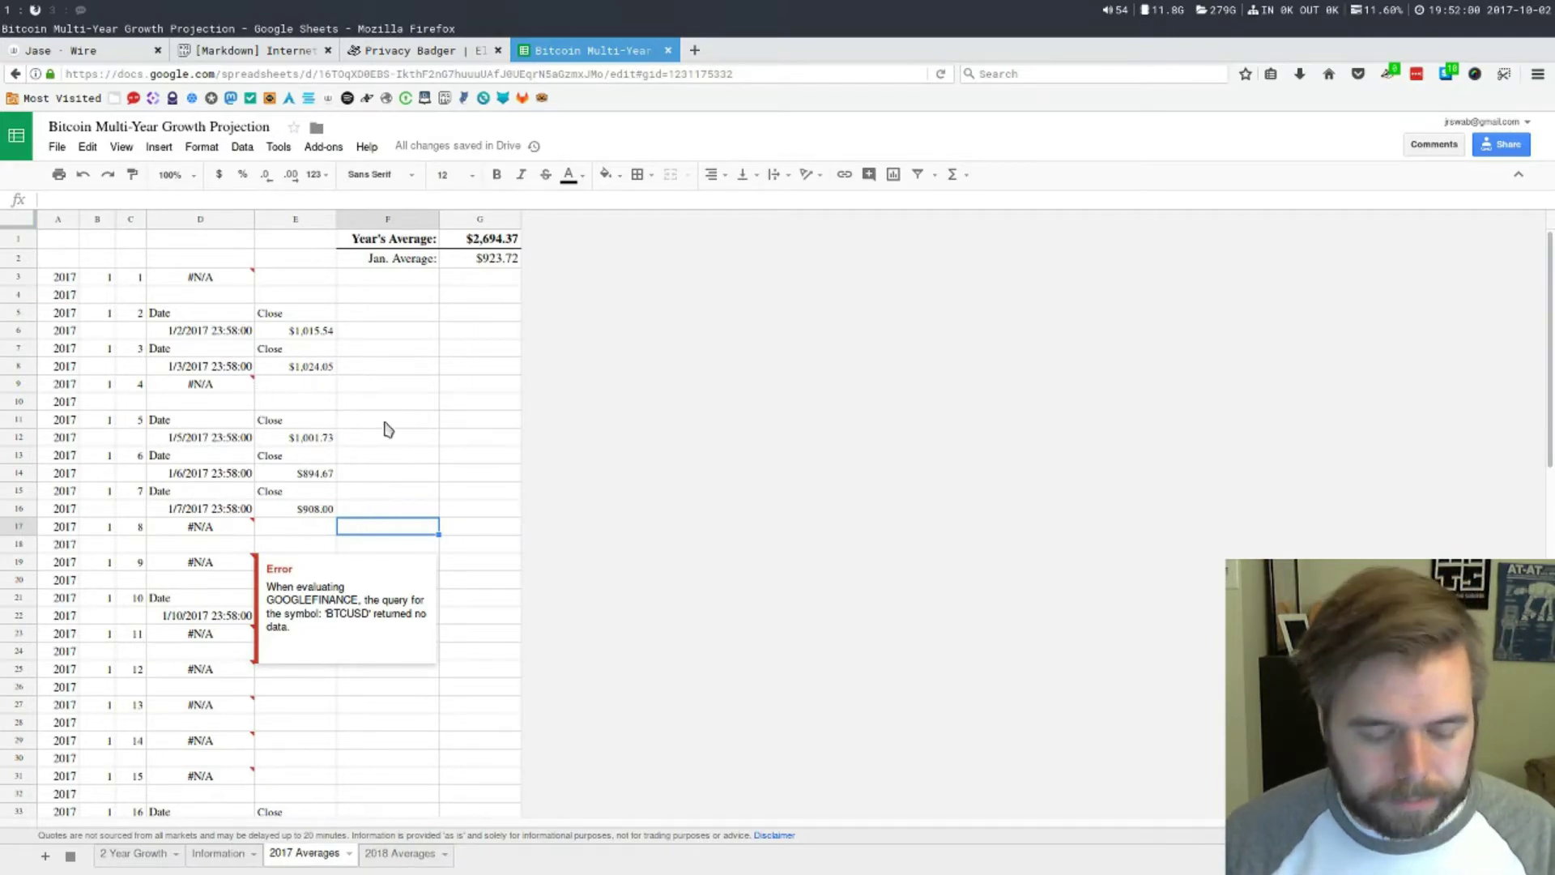
click(104, 863)
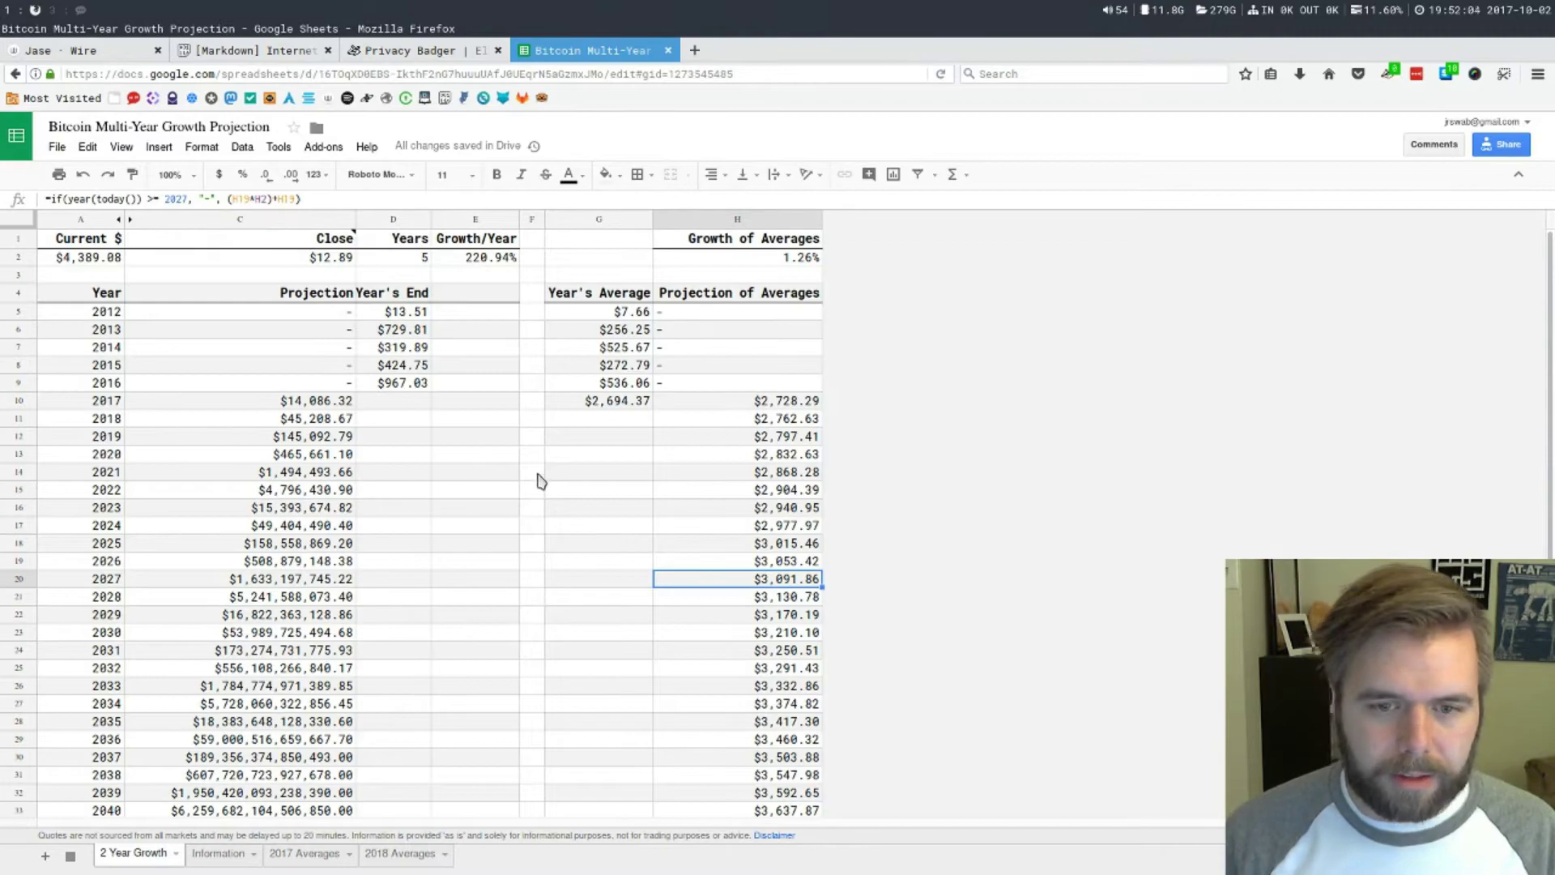
scroll(400, 516, down, 1)
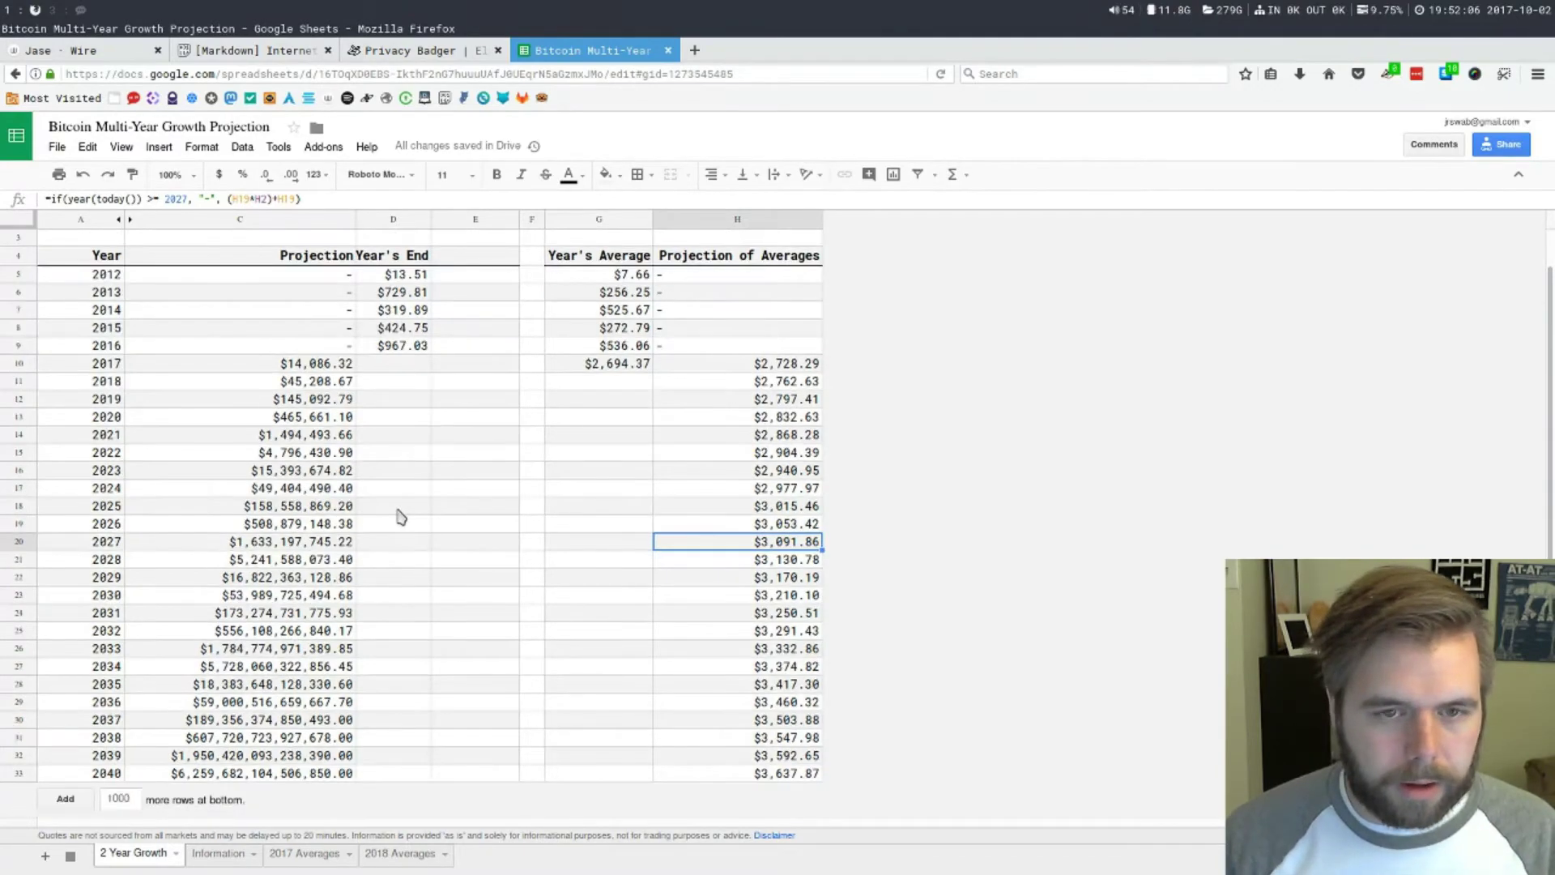
scroll(400, 516, up, 1)
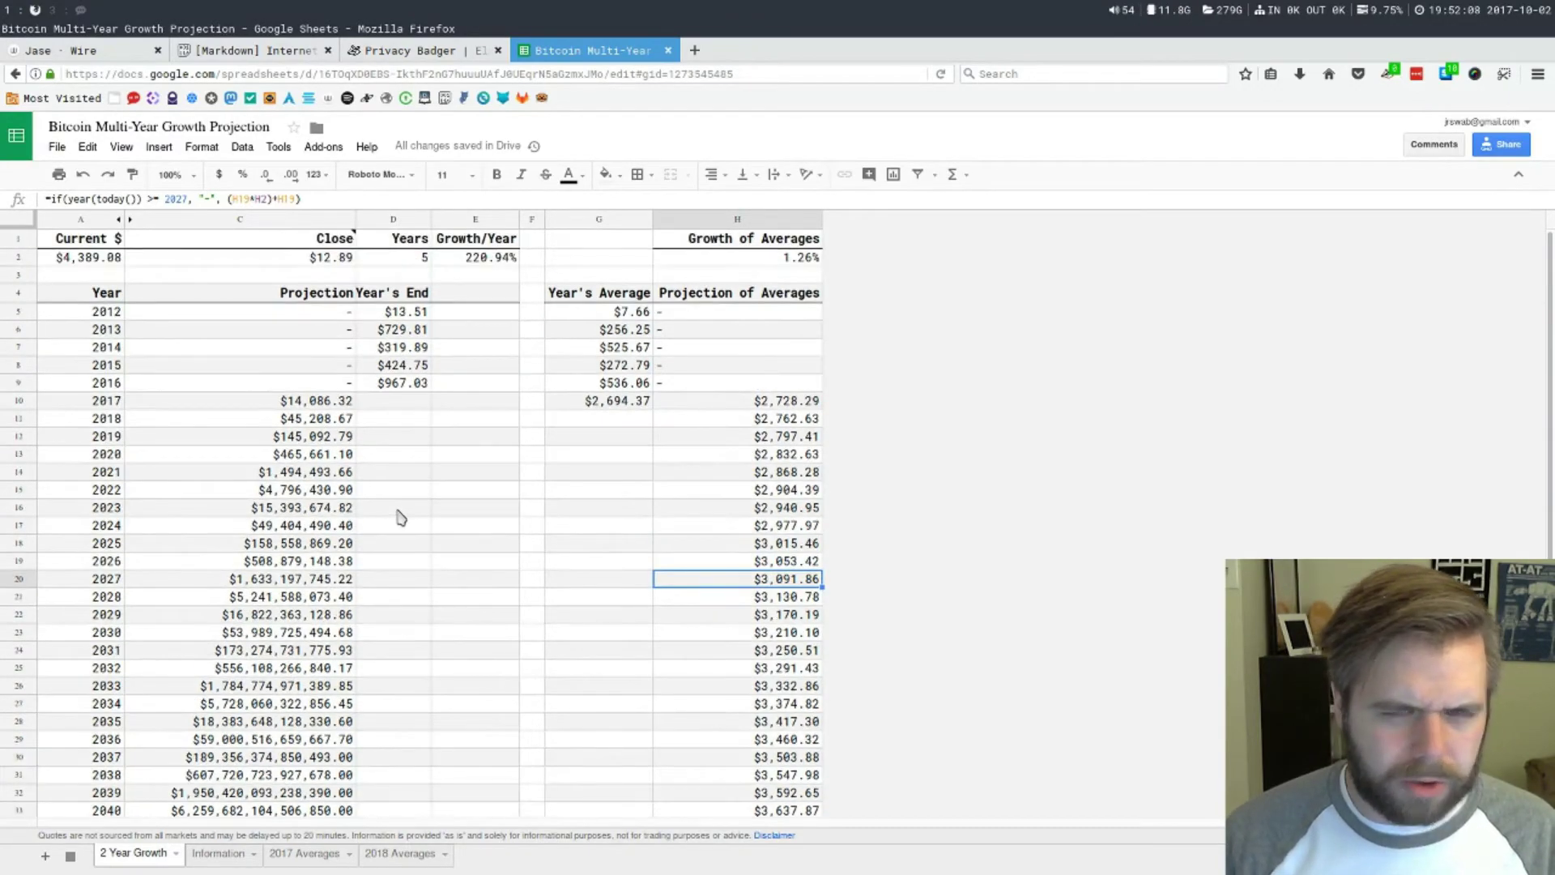
scroll(400, 516, down, 1)
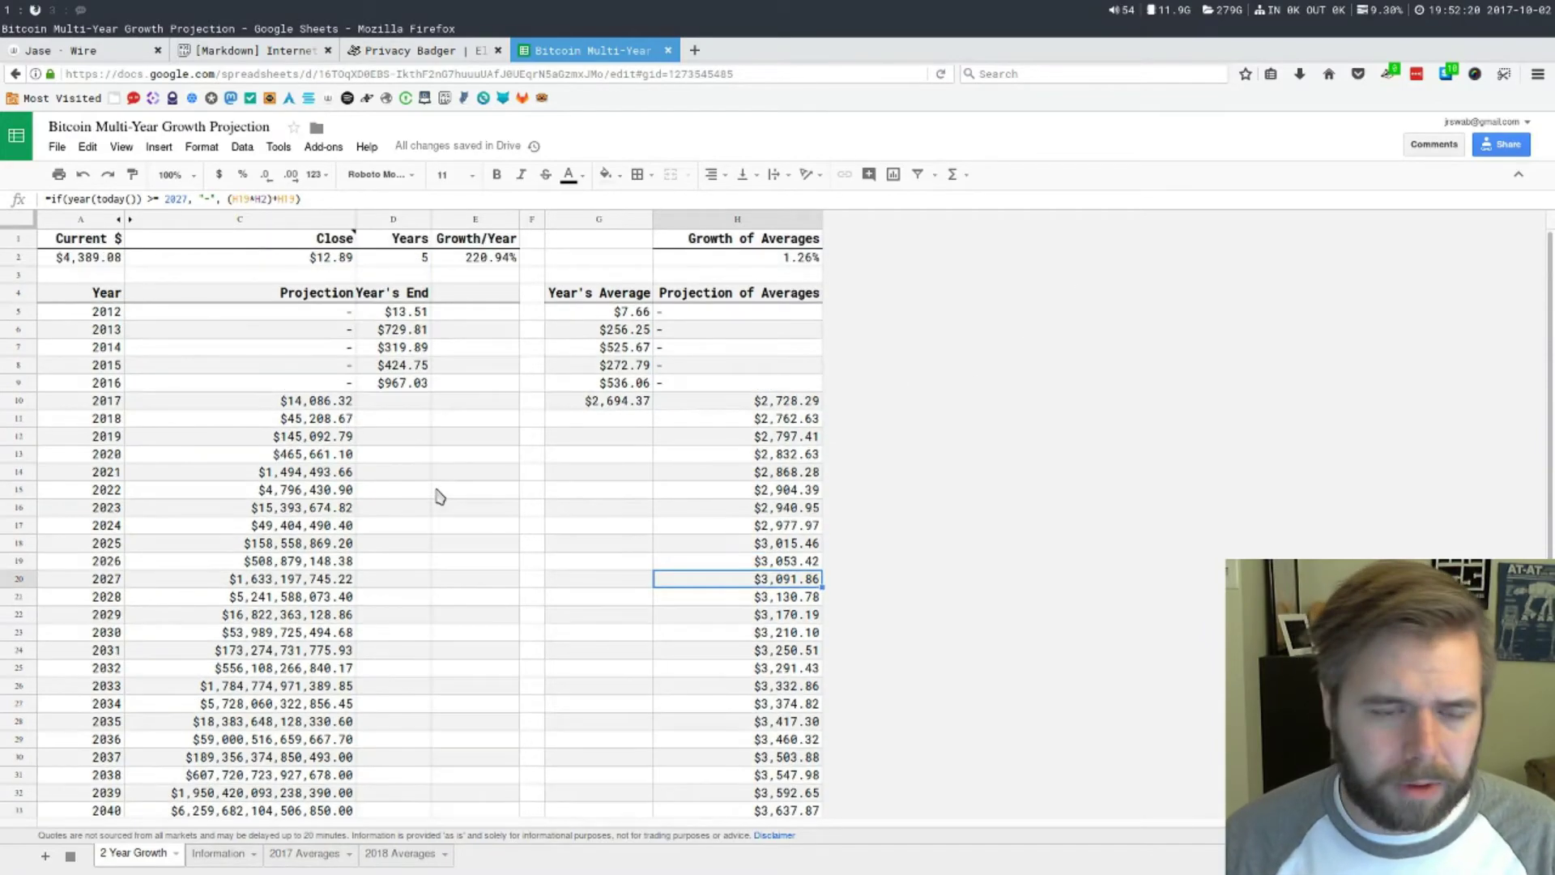
scroll(435, 490, up, 2)
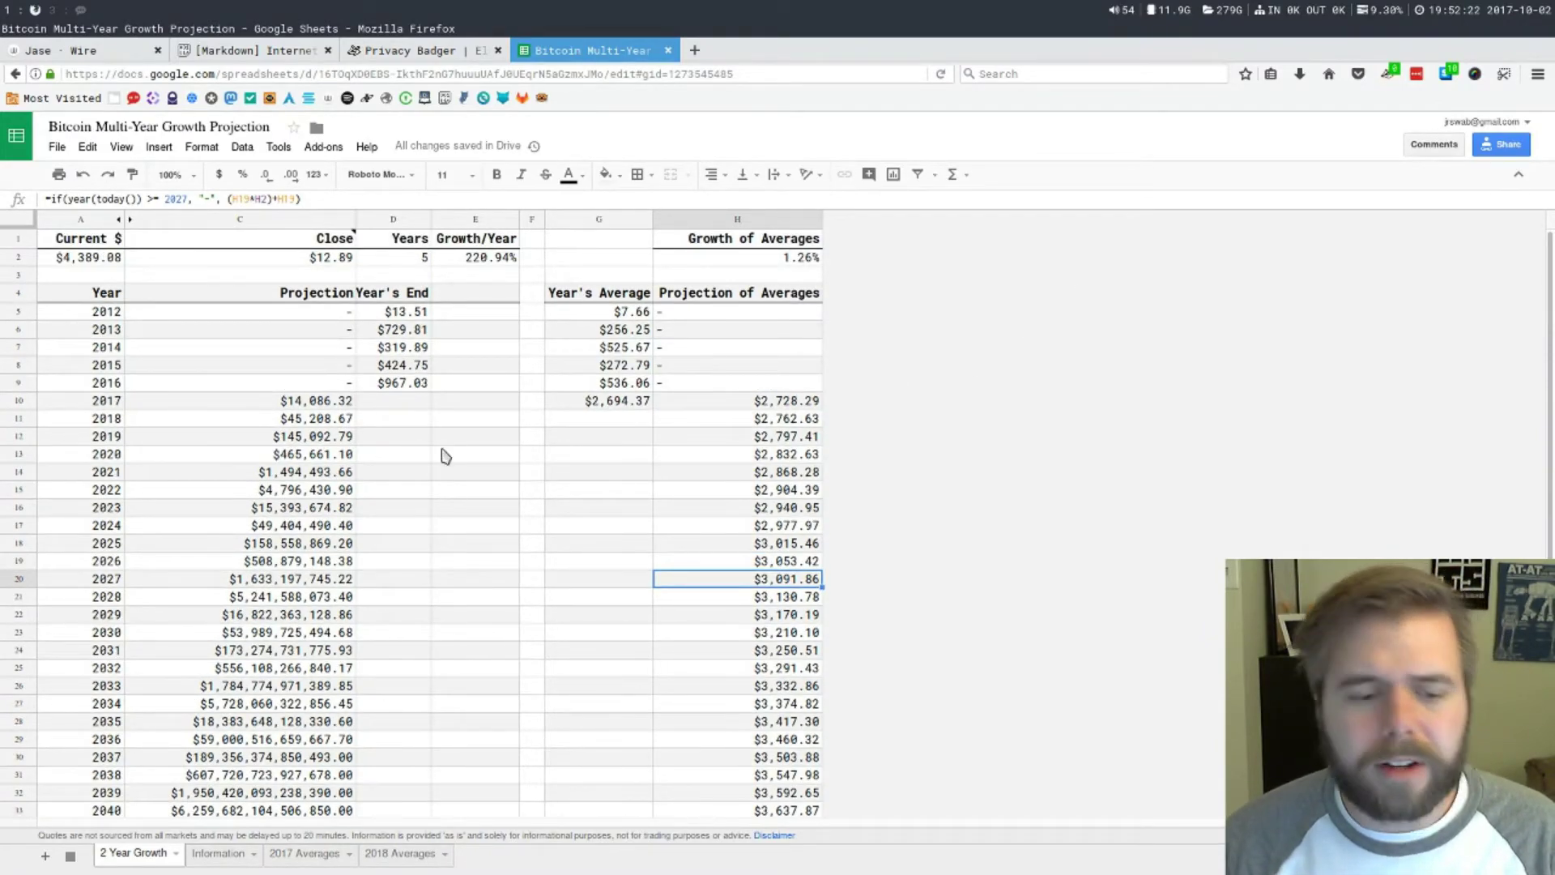
click(411, 261)
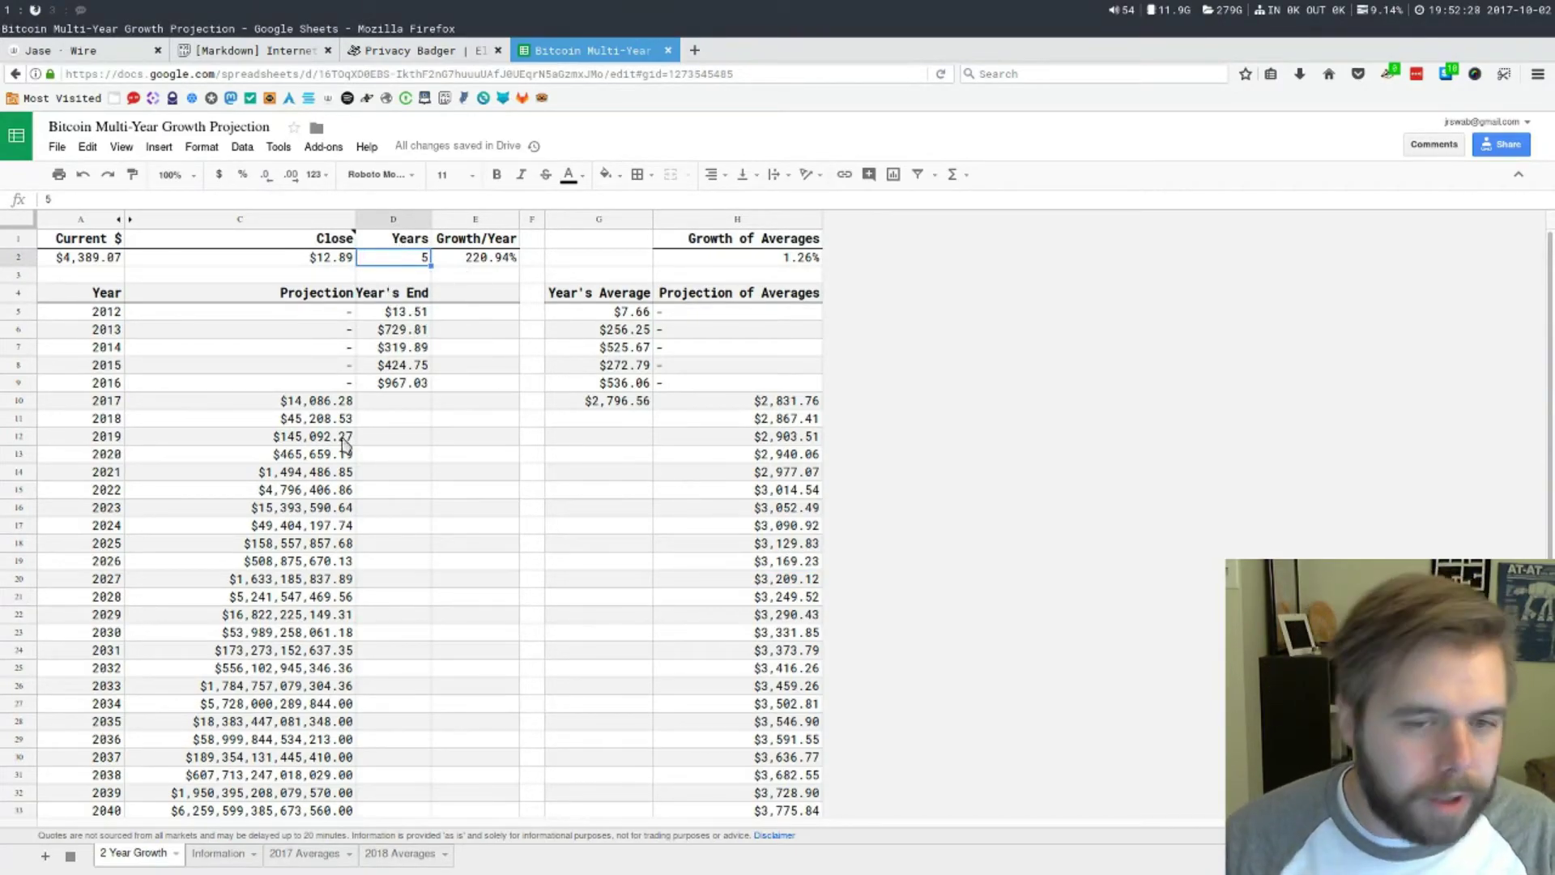
drag(243, 403, 231, 489)
click(453, 402)
click(235, 405)
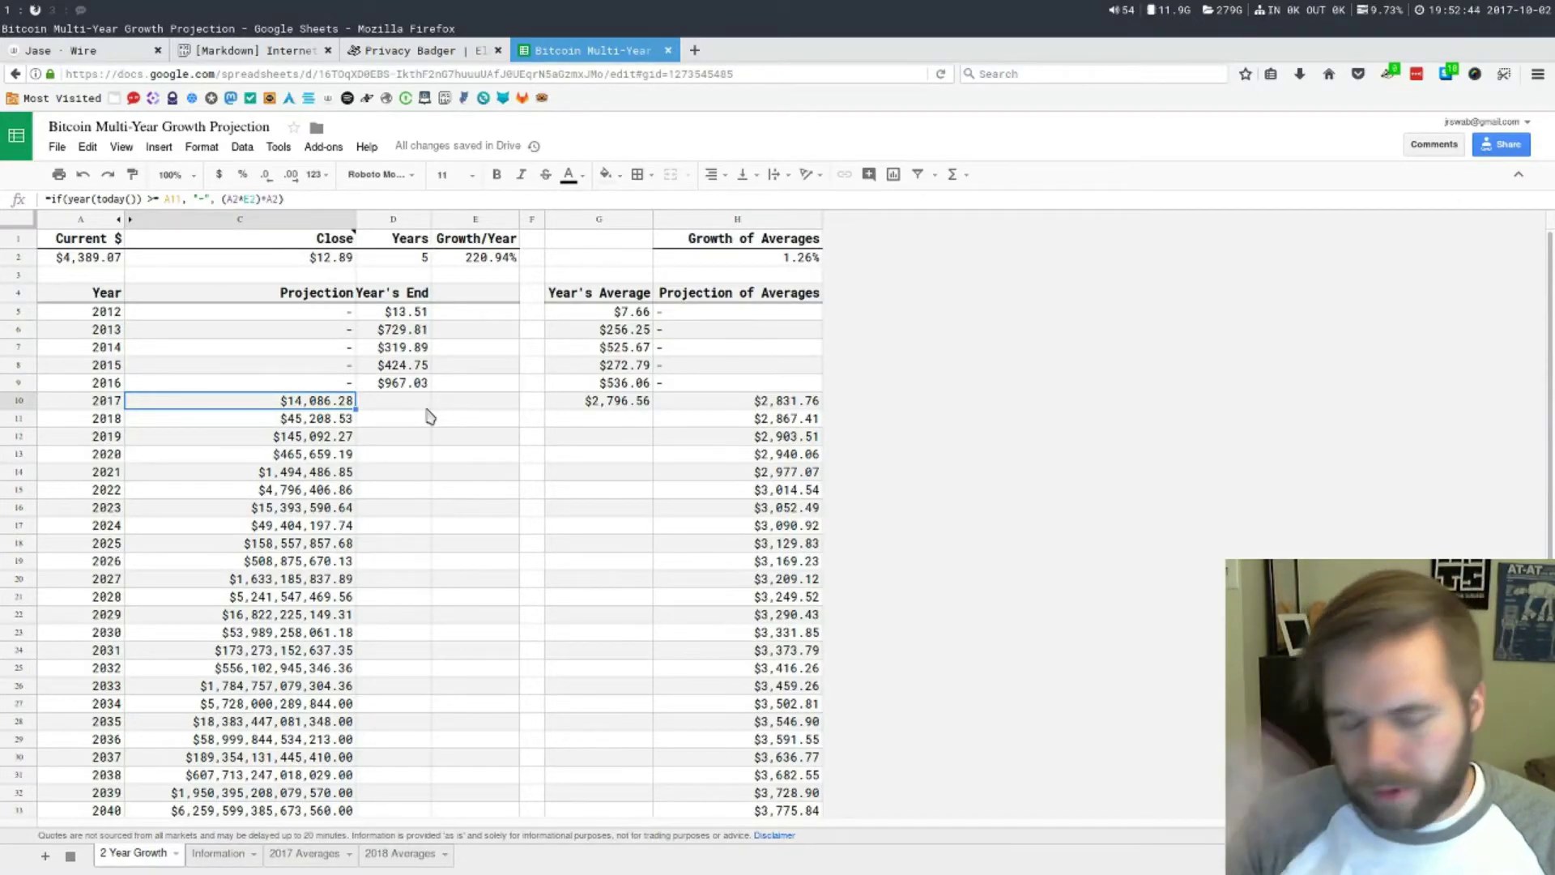
- Set Years back to 2 and inspect the 2015 and 2013 projection cells
click(411, 257)
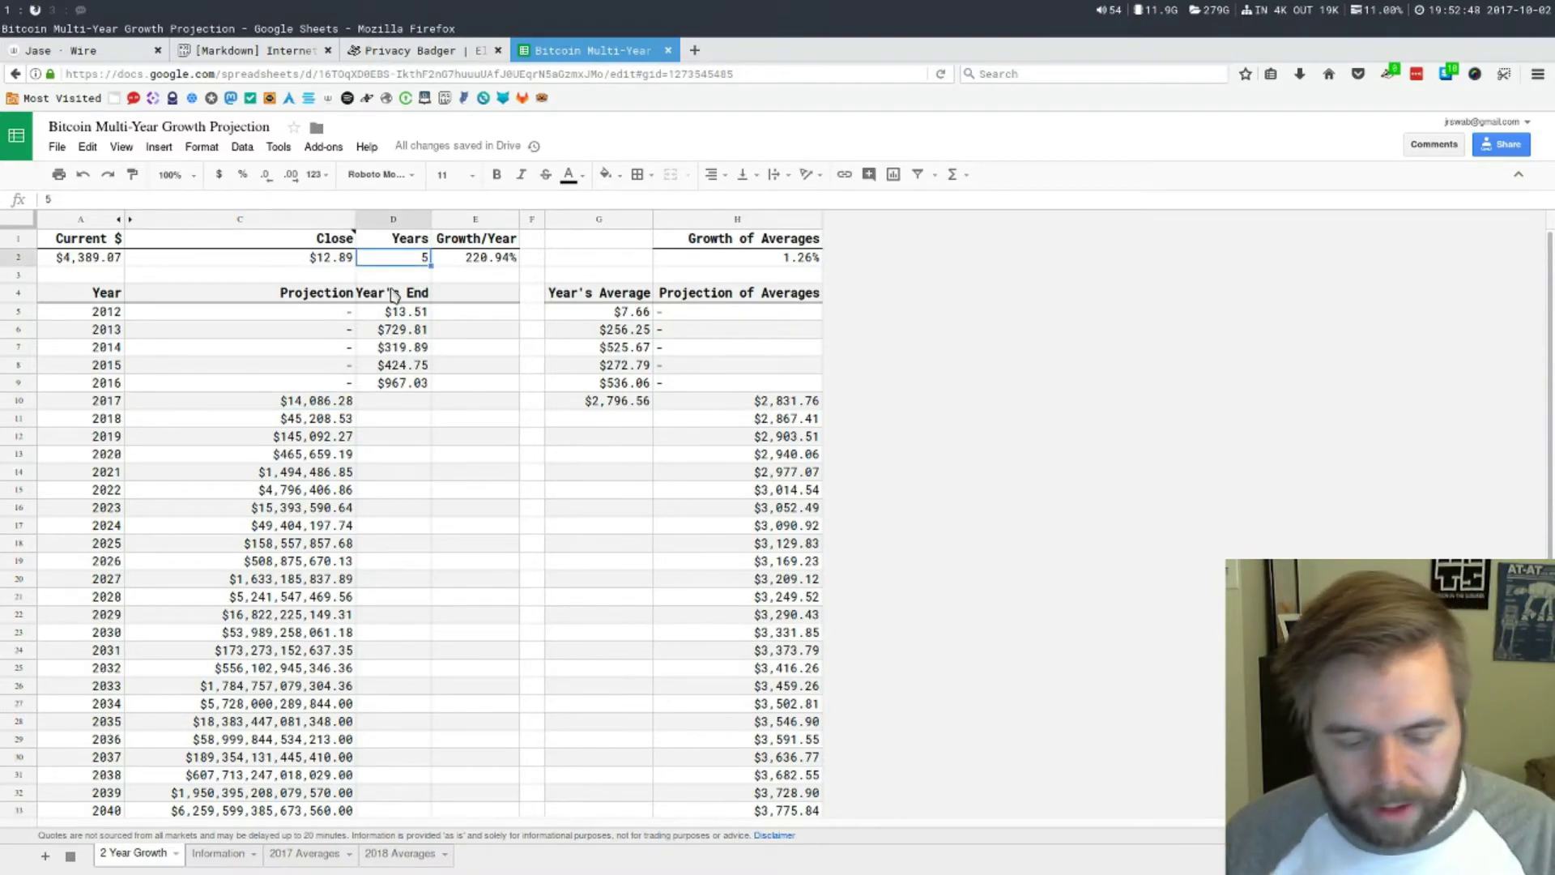
text(2)
click(468, 402)
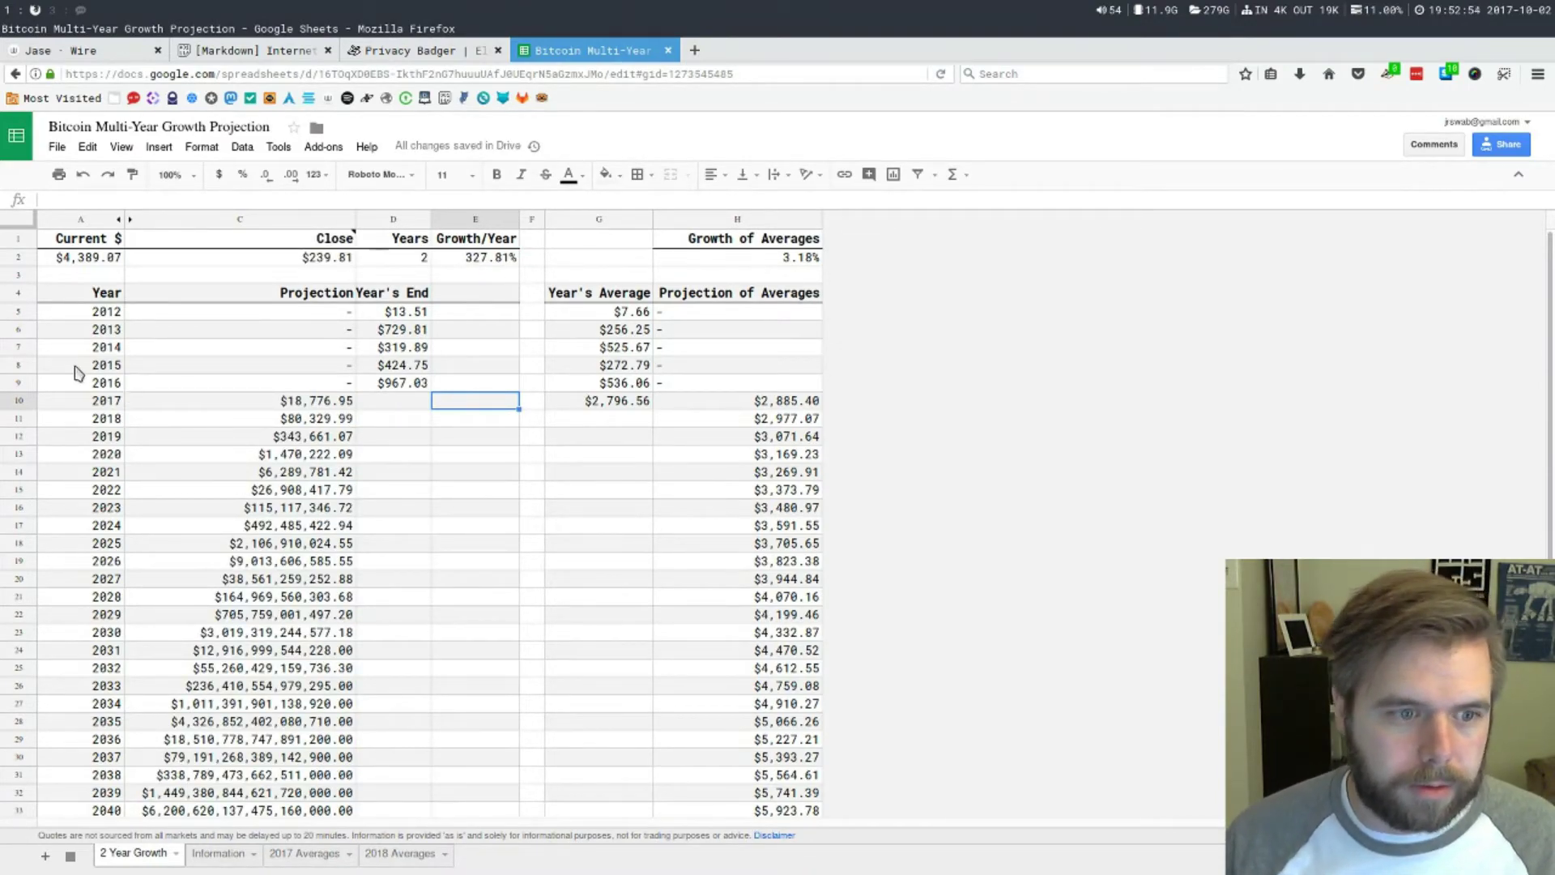
click(154, 370)
click(175, 333)
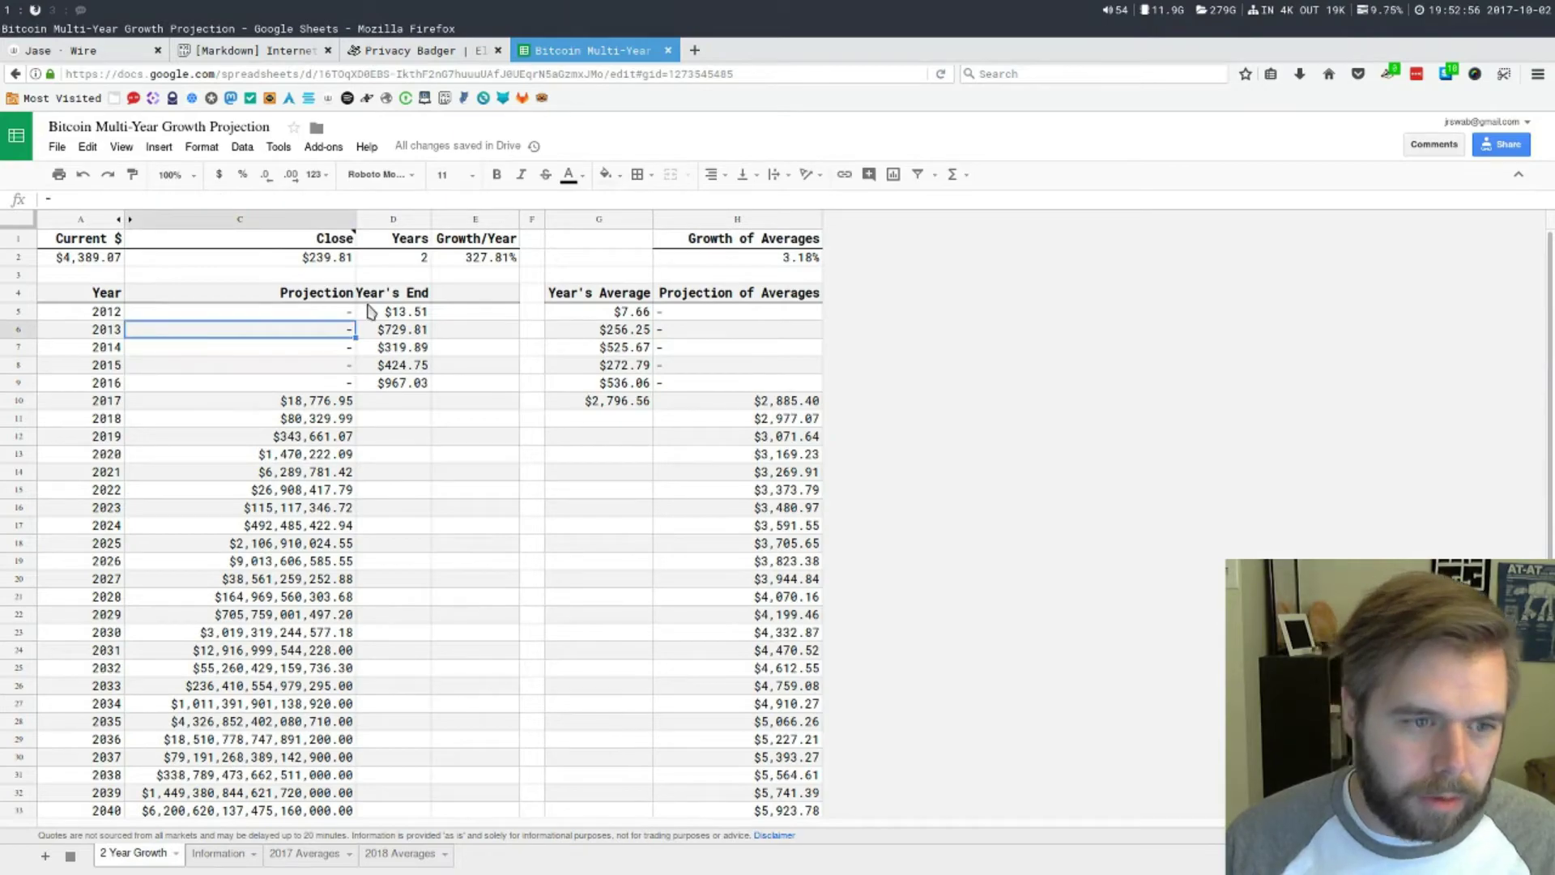
- Change Years to 3, then review the $319.89 2014 value and 2017–2022 projections
click(405, 261)
text(3)
click(475, 365)
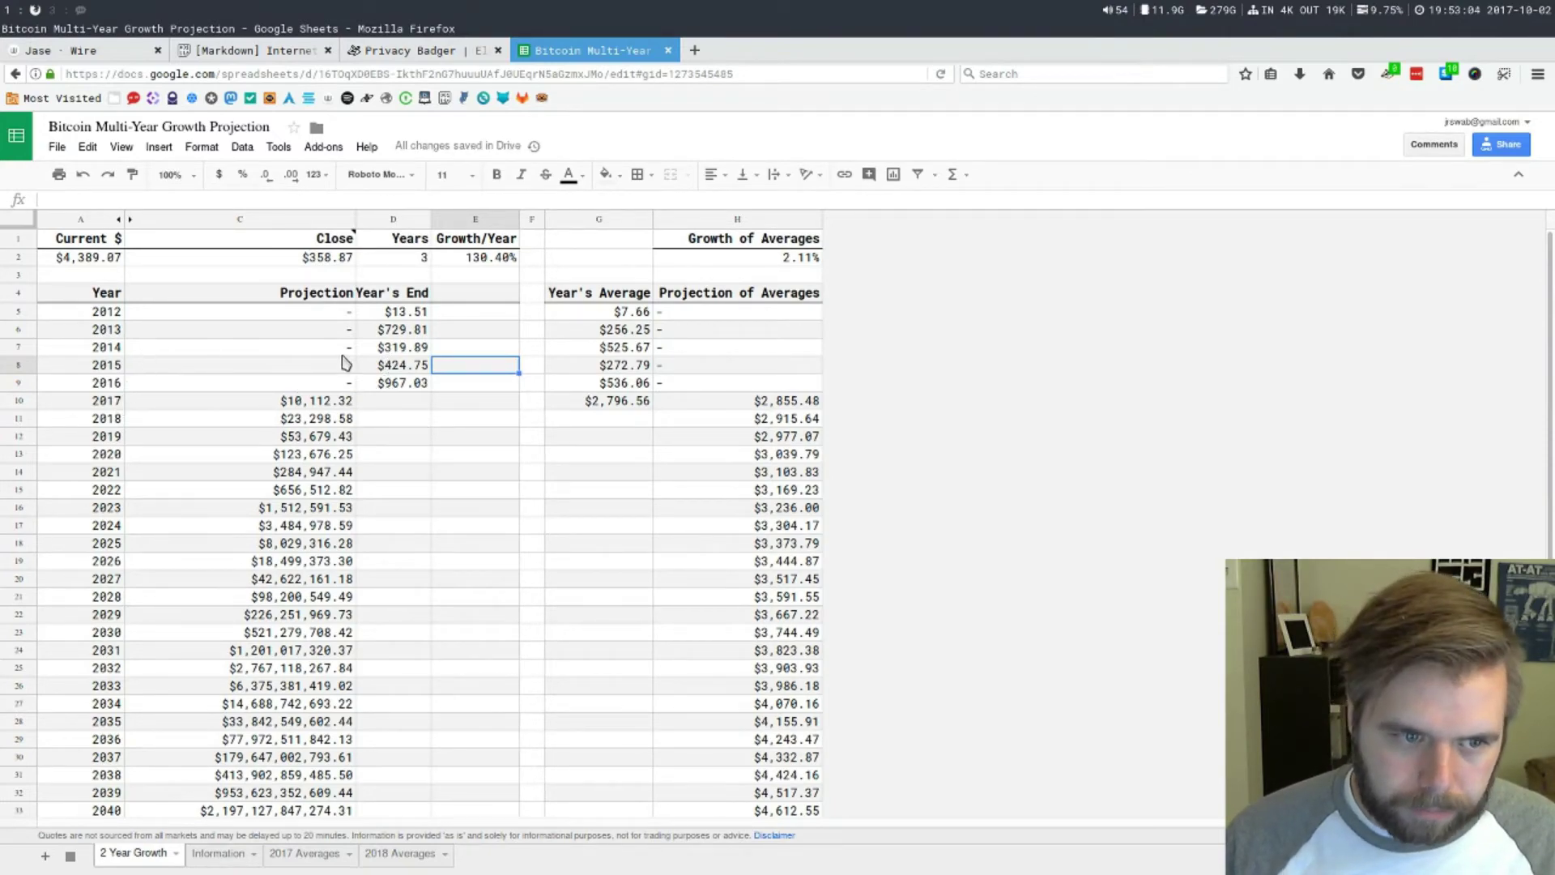
click(384, 350)
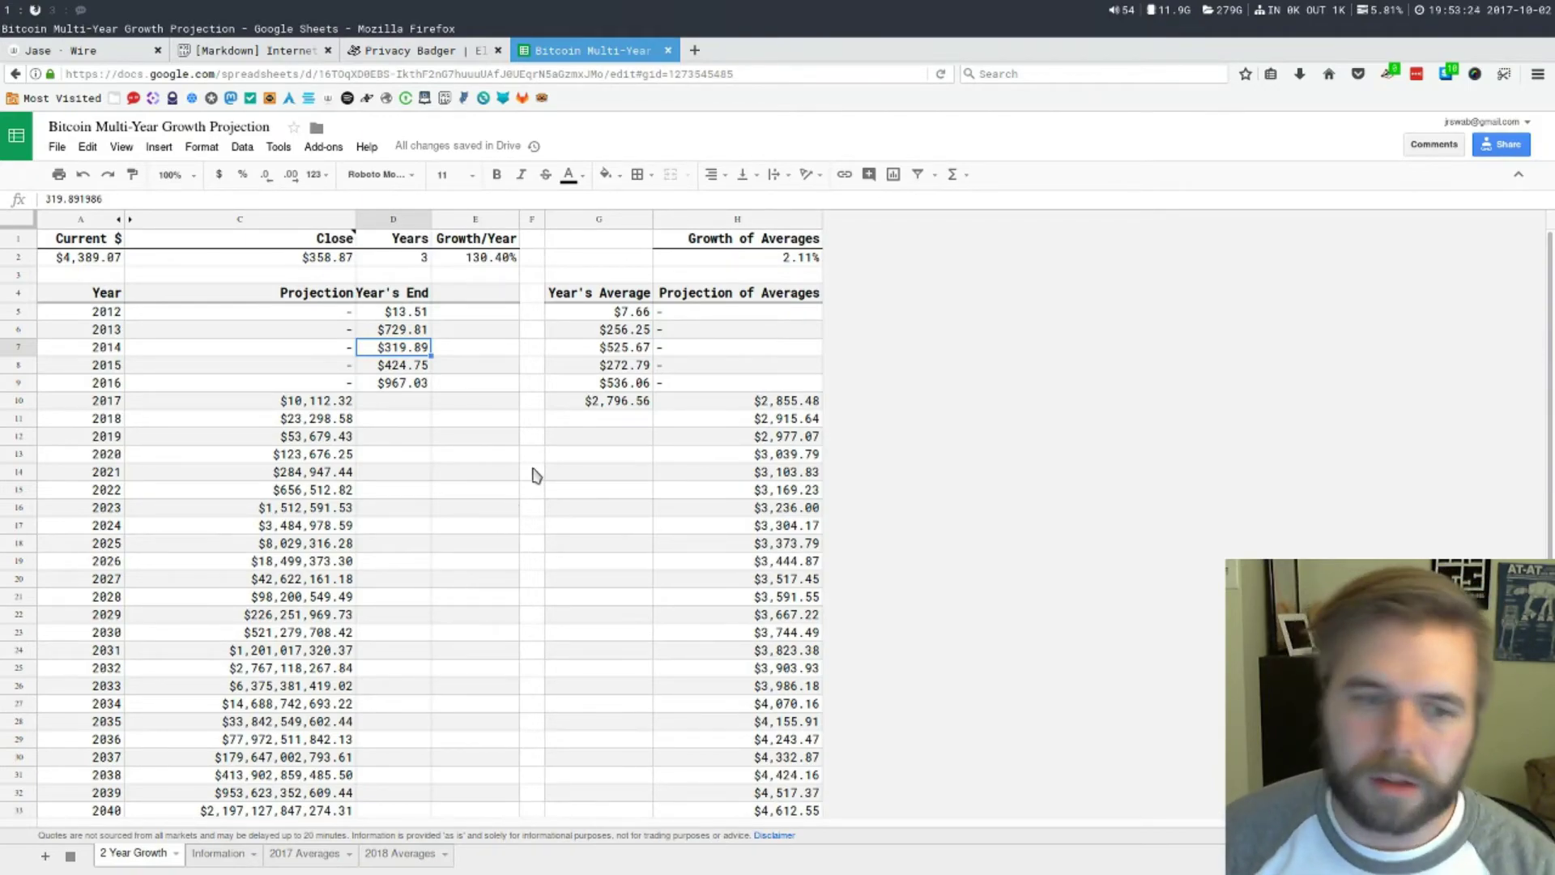
drag(190, 401, 324, 407)
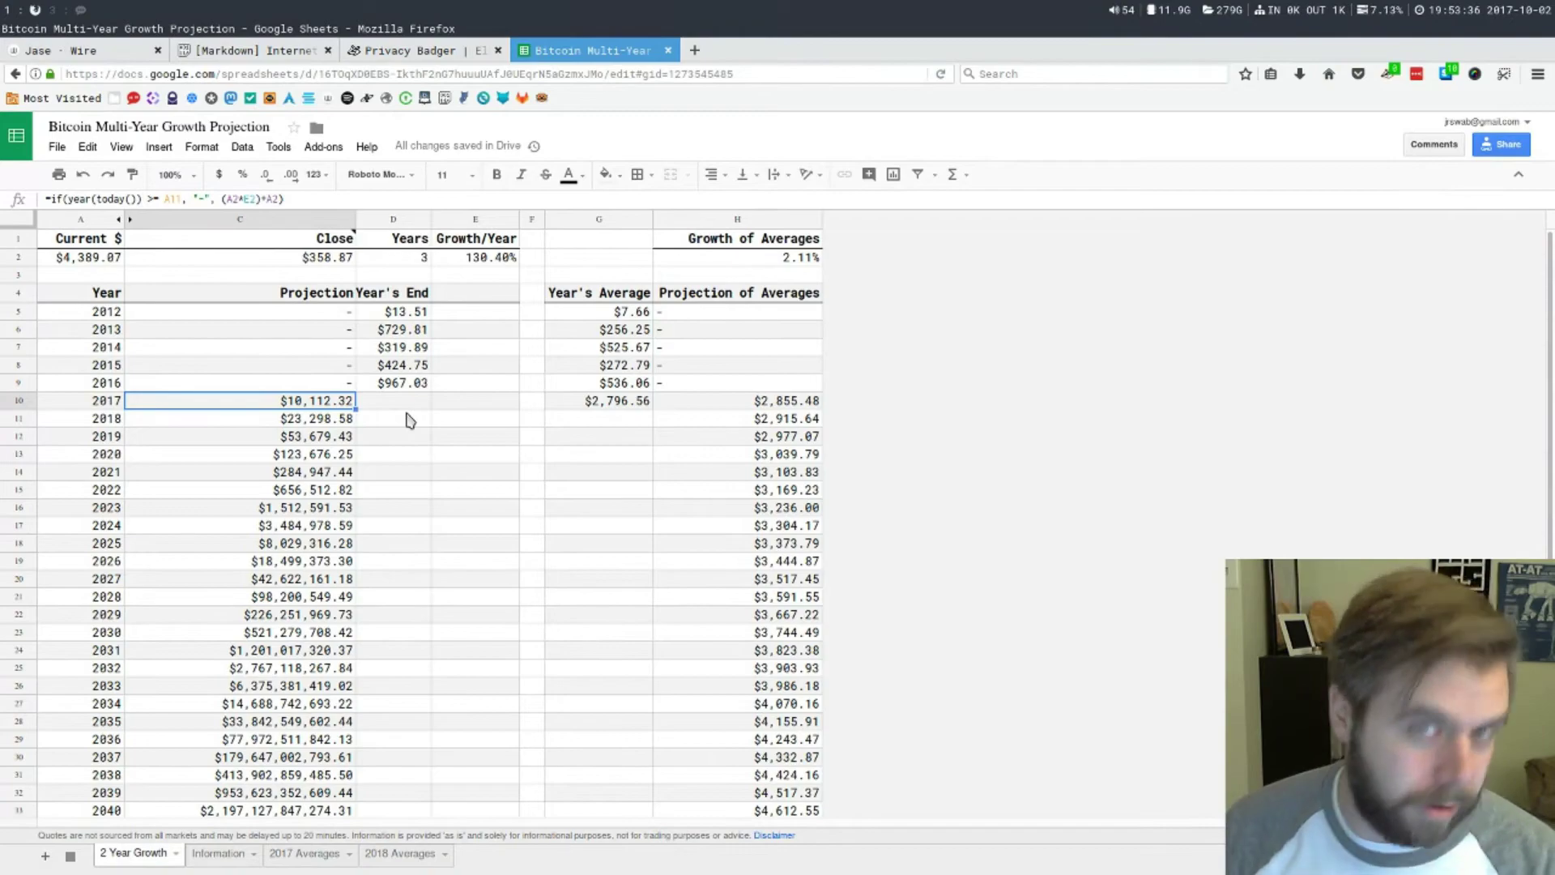
click(251, 422)
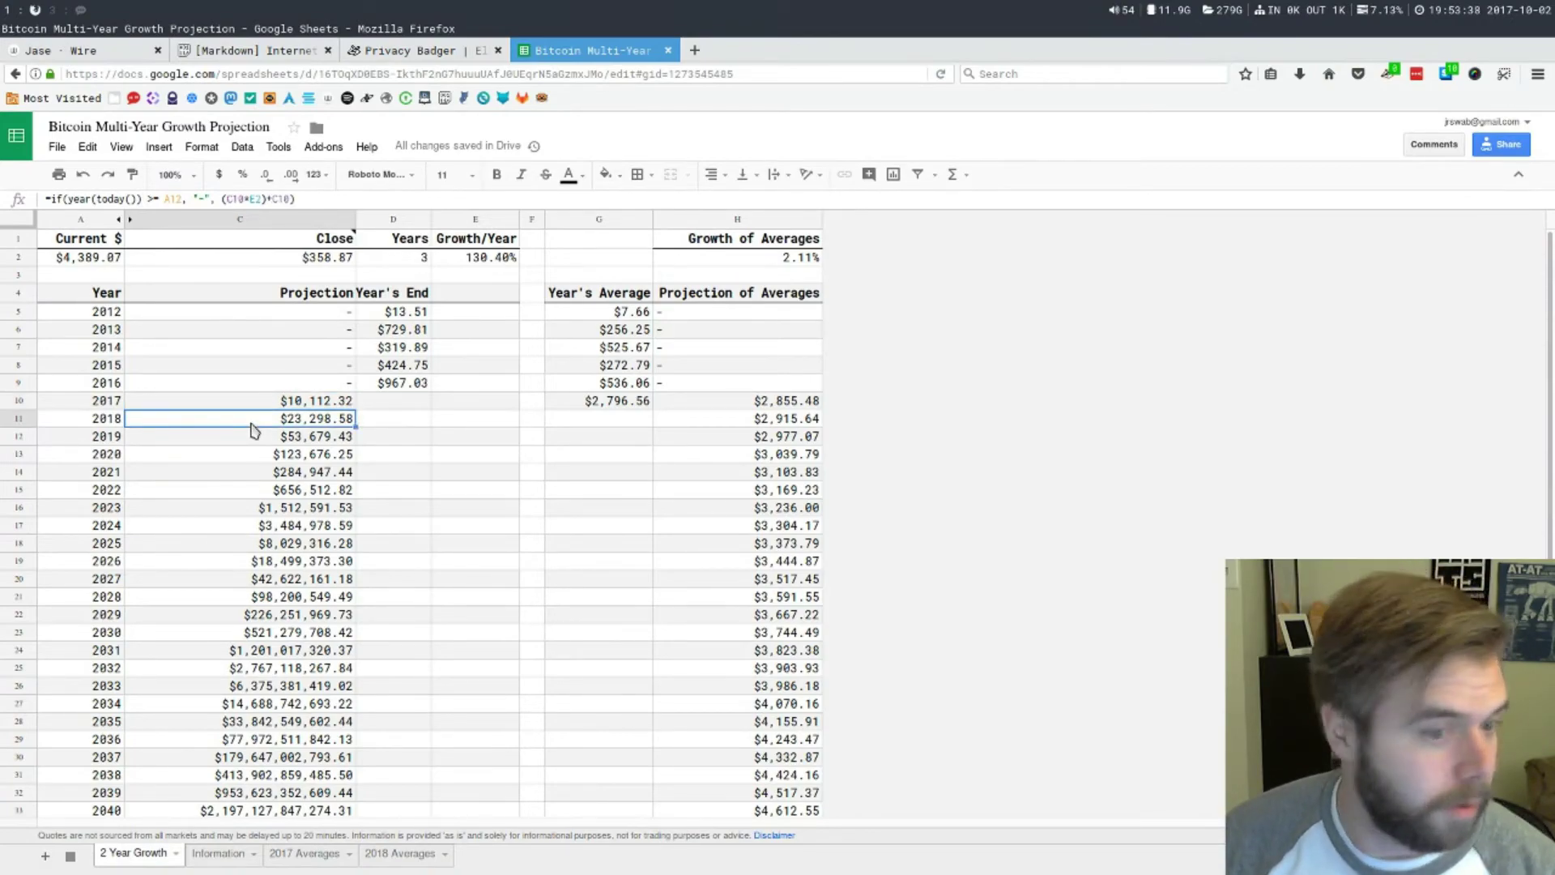
drag(243, 441, 243, 490)
click(416, 475)
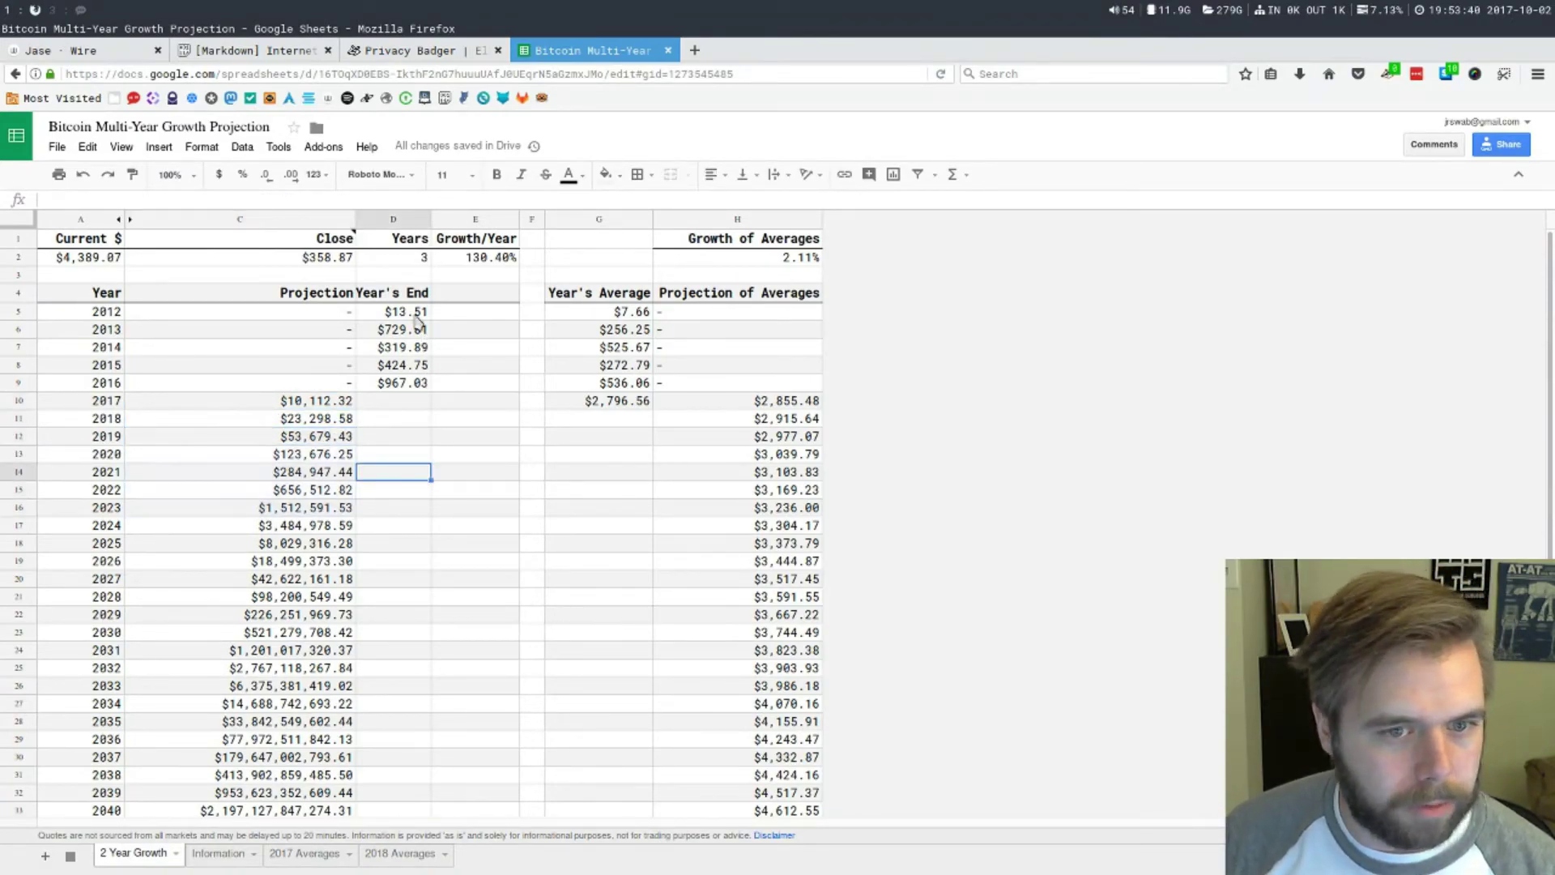
- Set Years to 4 and check the 2017, 2018 and 2022 ($1,000,865.42) projections
click(405, 257)
text(4)
click(470, 332)
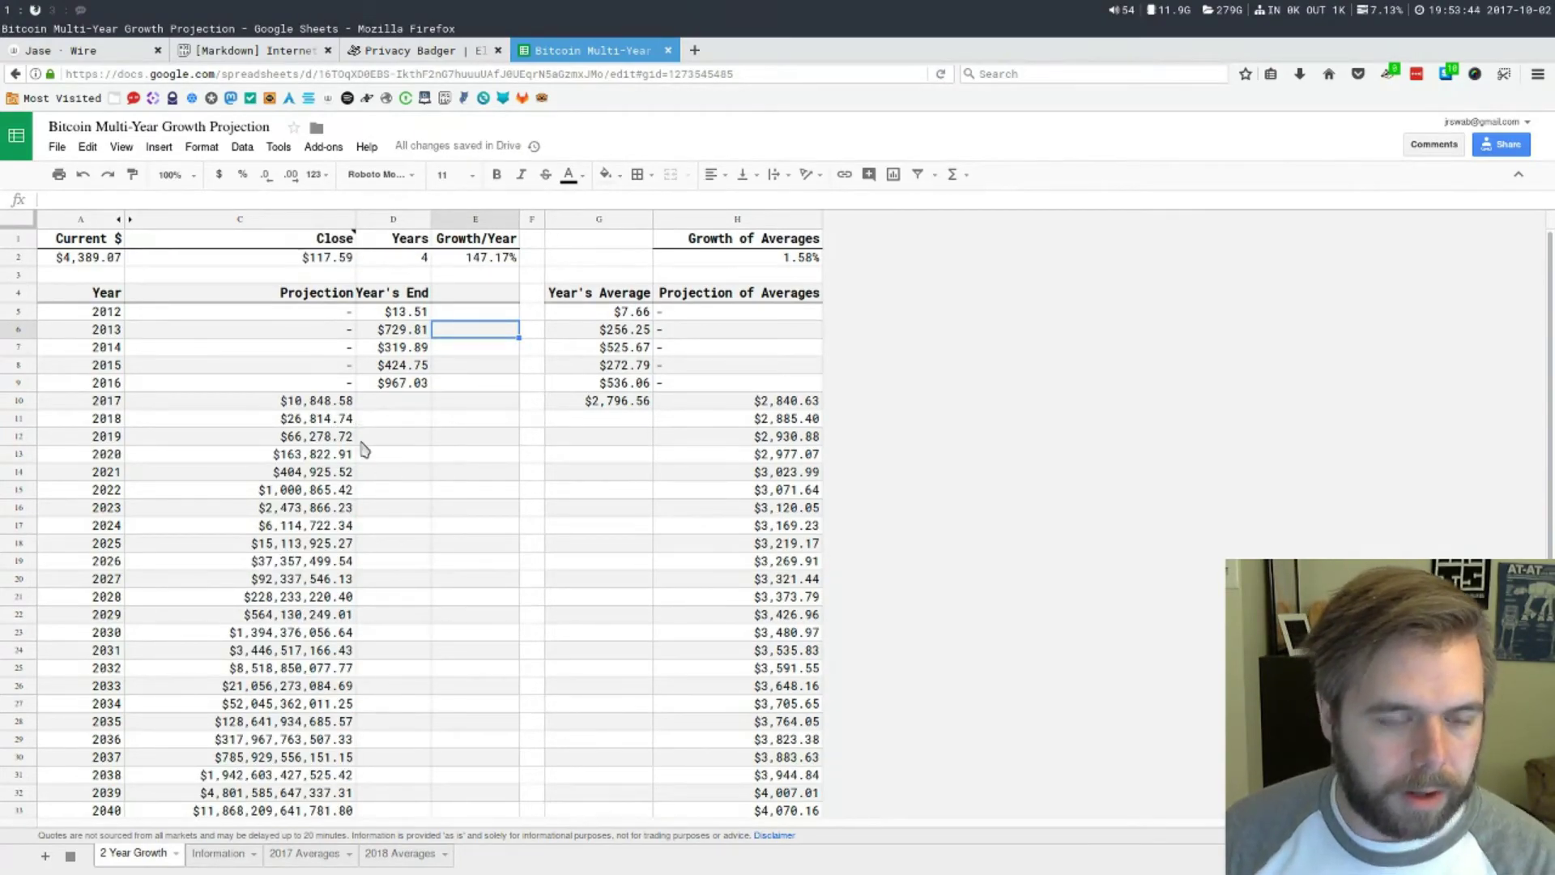
click(310, 402)
click(310, 419)
click(312, 491)
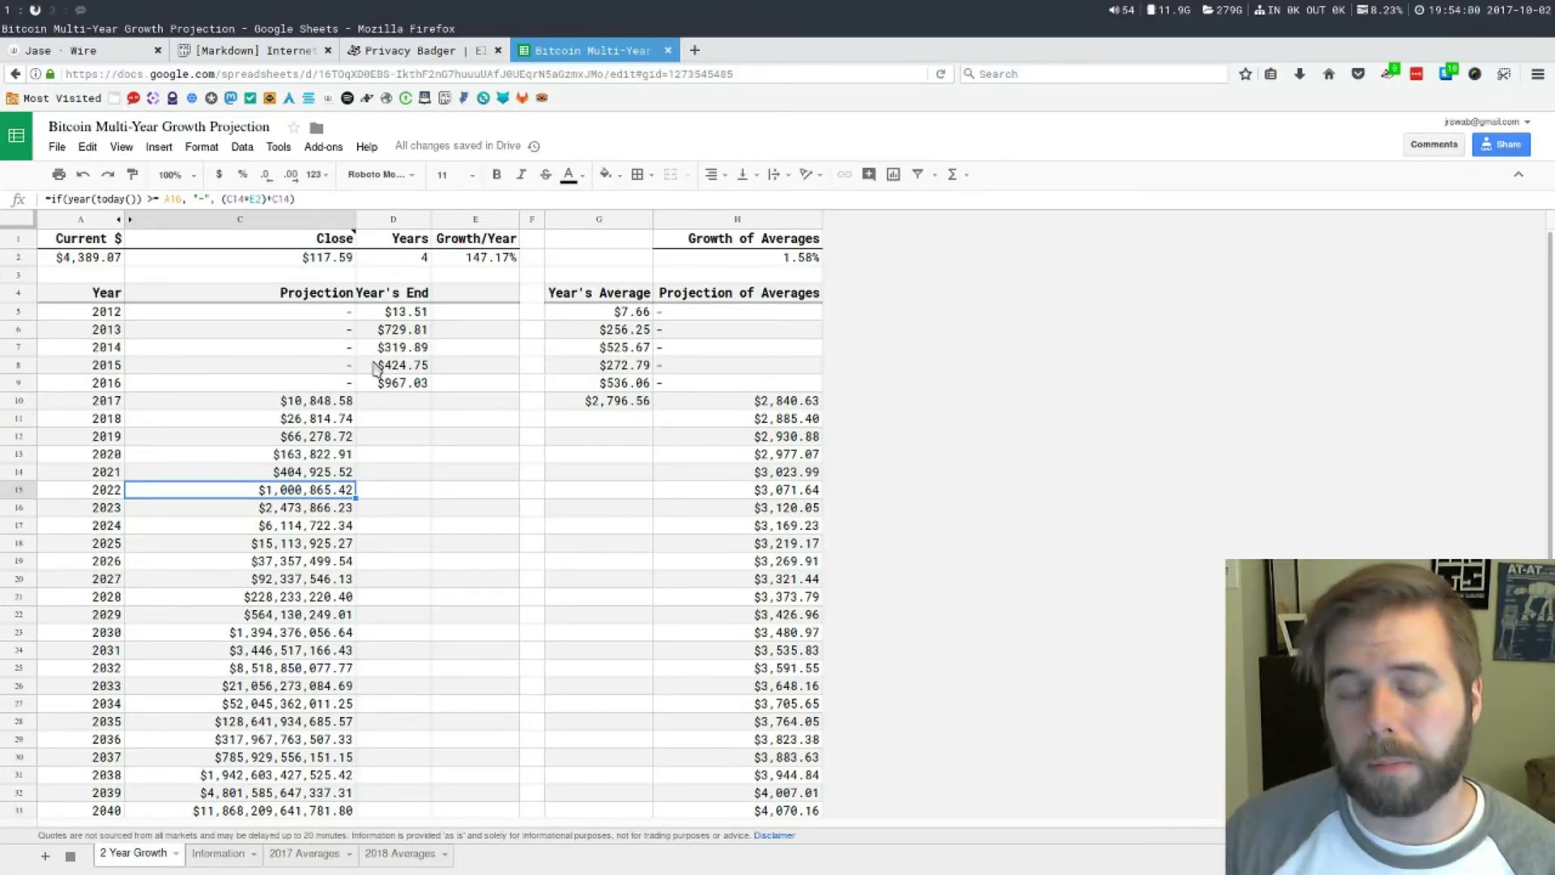
click(604, 452)
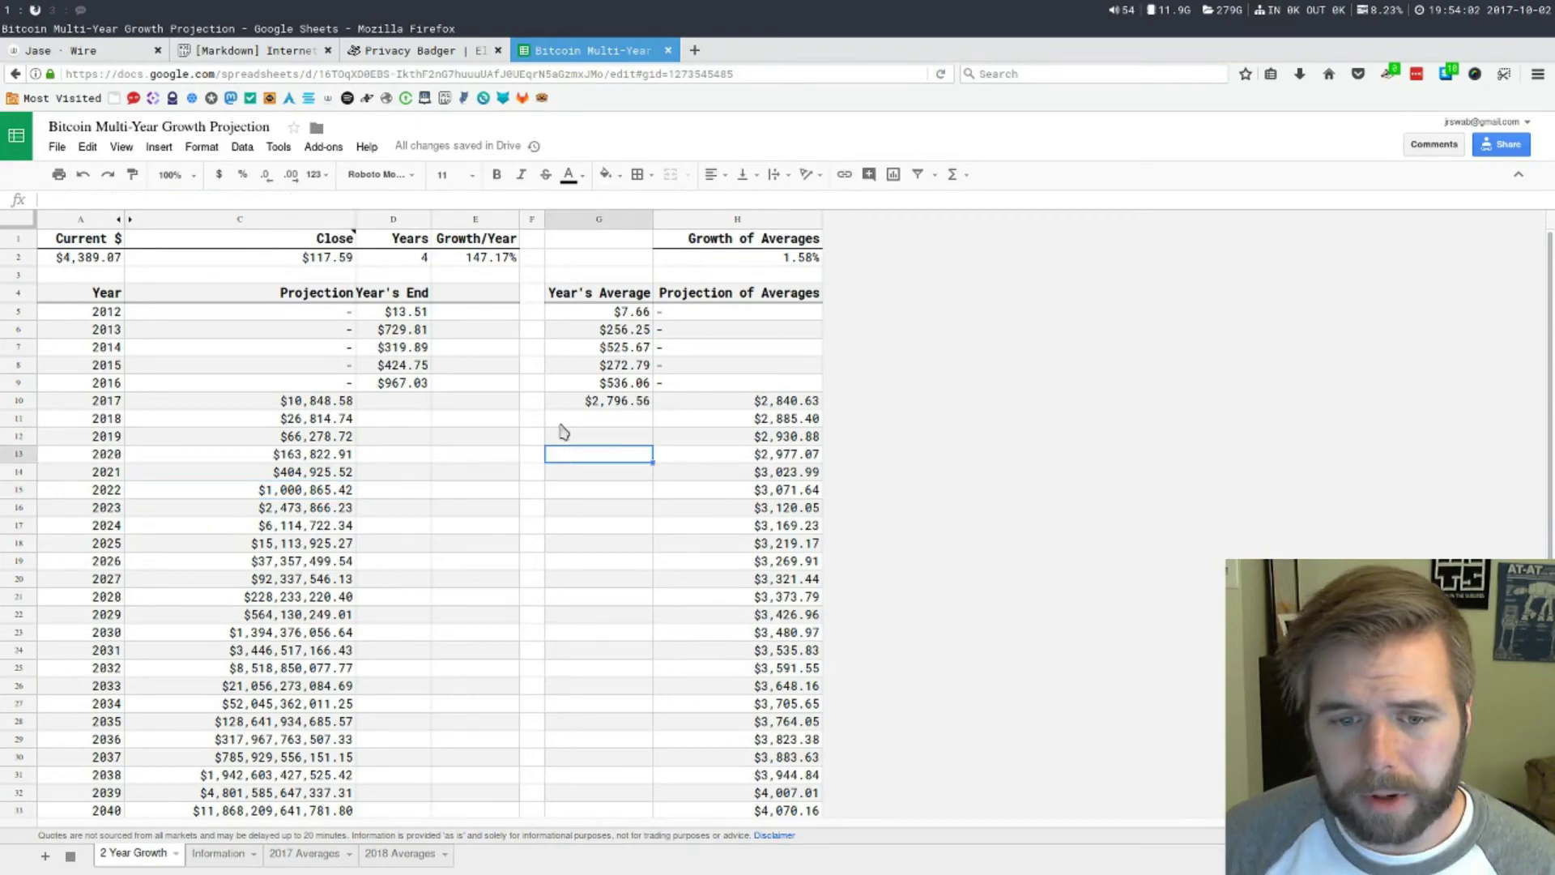
click(533, 421)
scroll(528, 521, down, 1)
scroll(528, 513, up, 1)
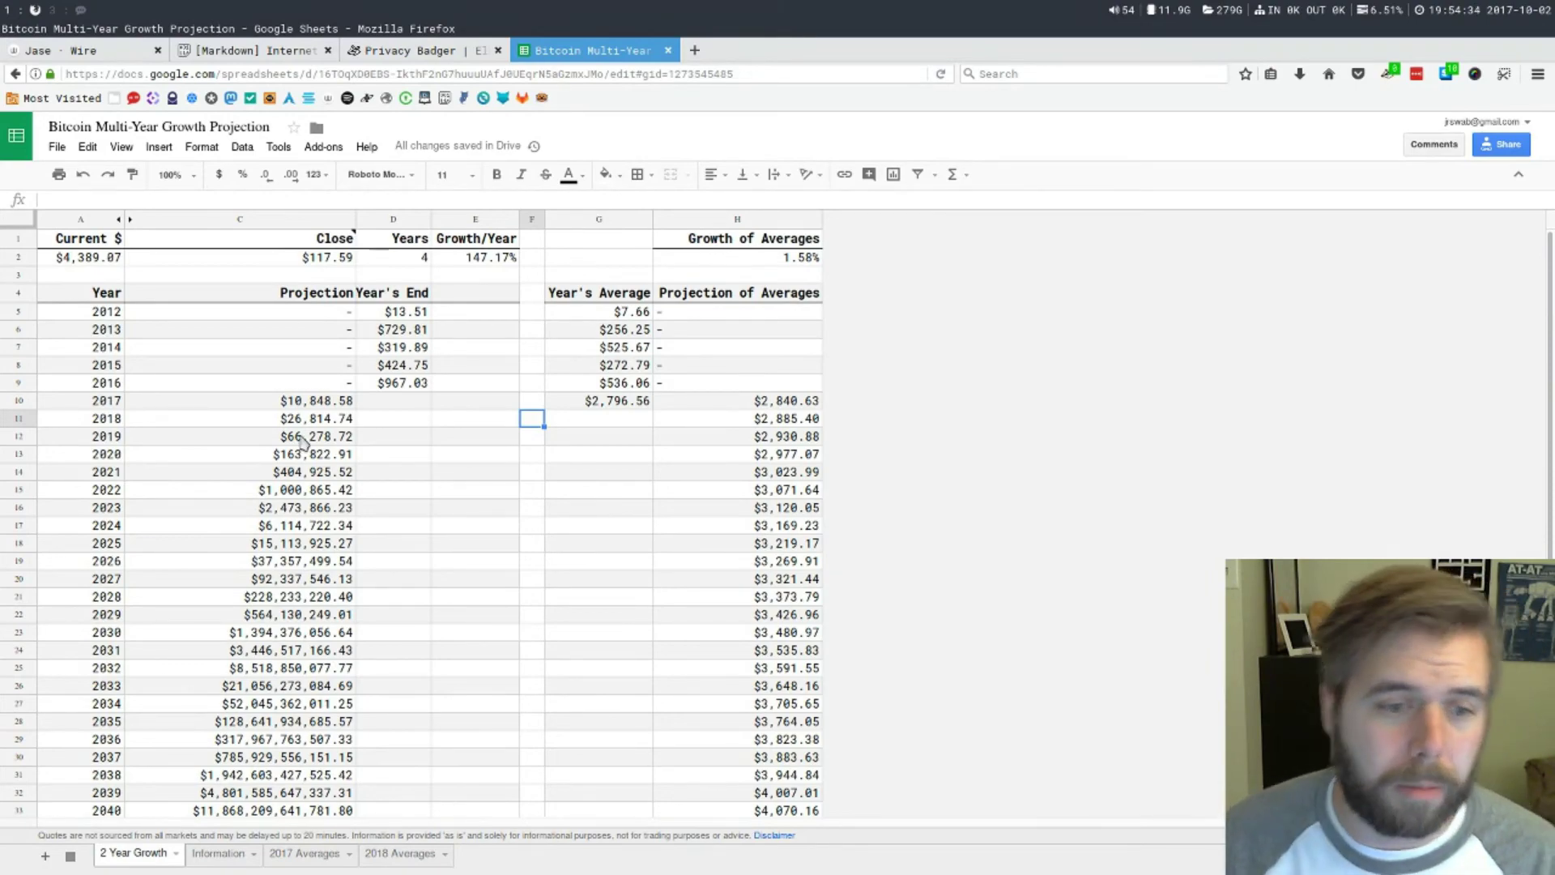
click(164, 496)
click(96, 494)
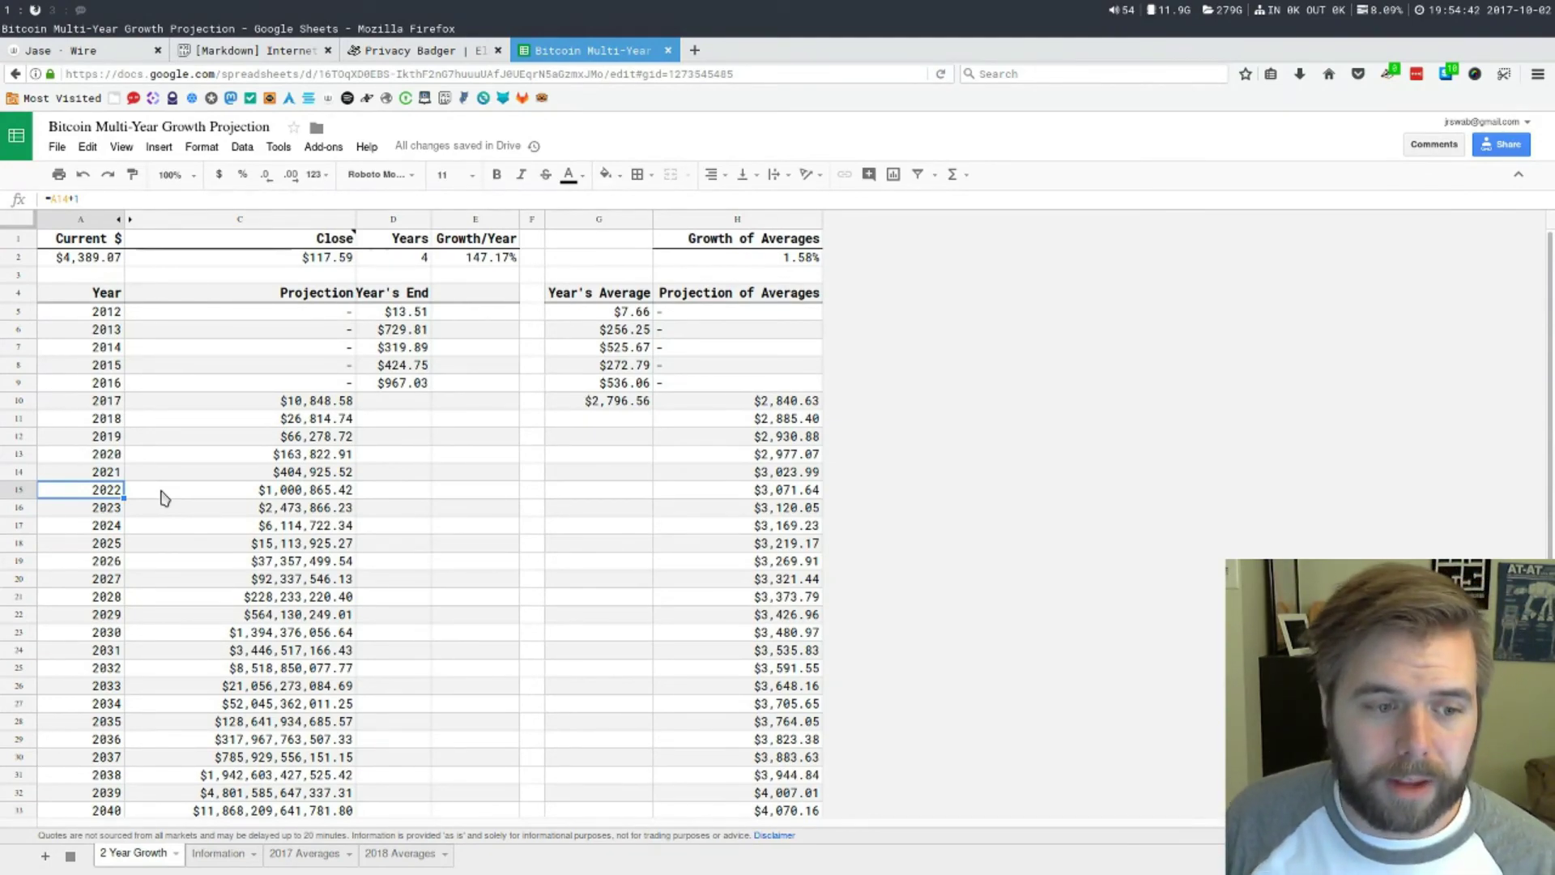
click(163, 496)
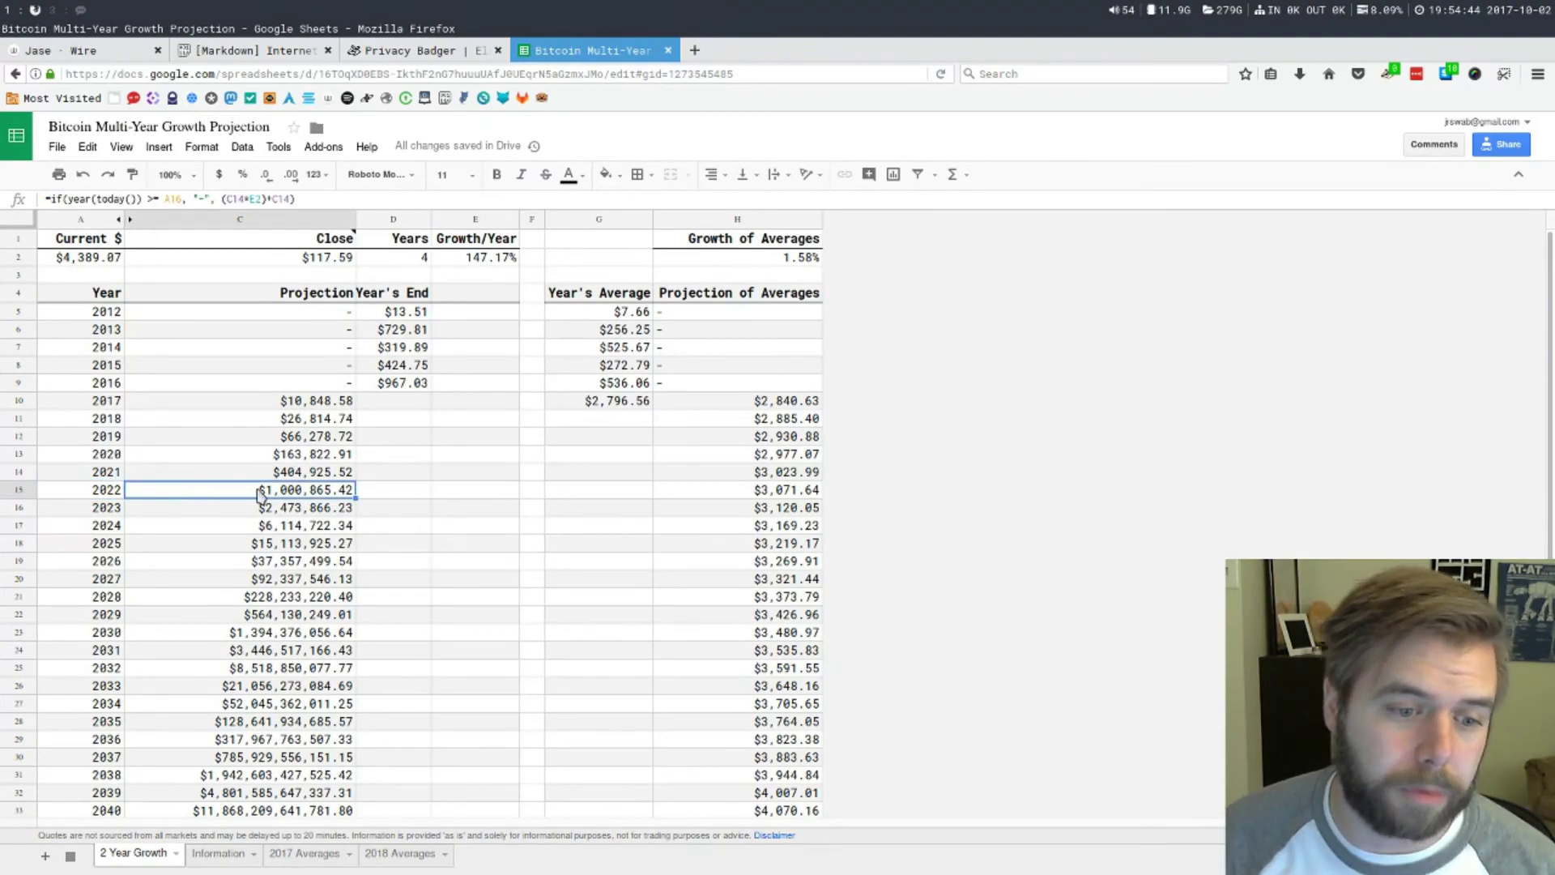